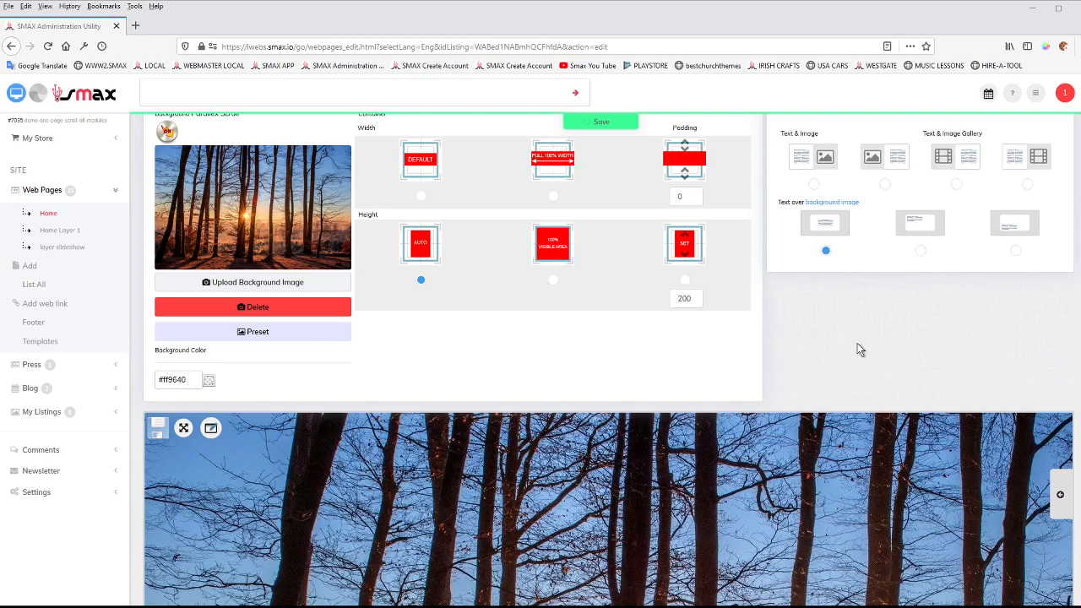
Examine the Home page's row style settings and layout options alongside the Mirak2 banner content.
{"action": "scroll", "coordinate": [904, 354], "scroll_direction": "up", "scroll_amount": 3}
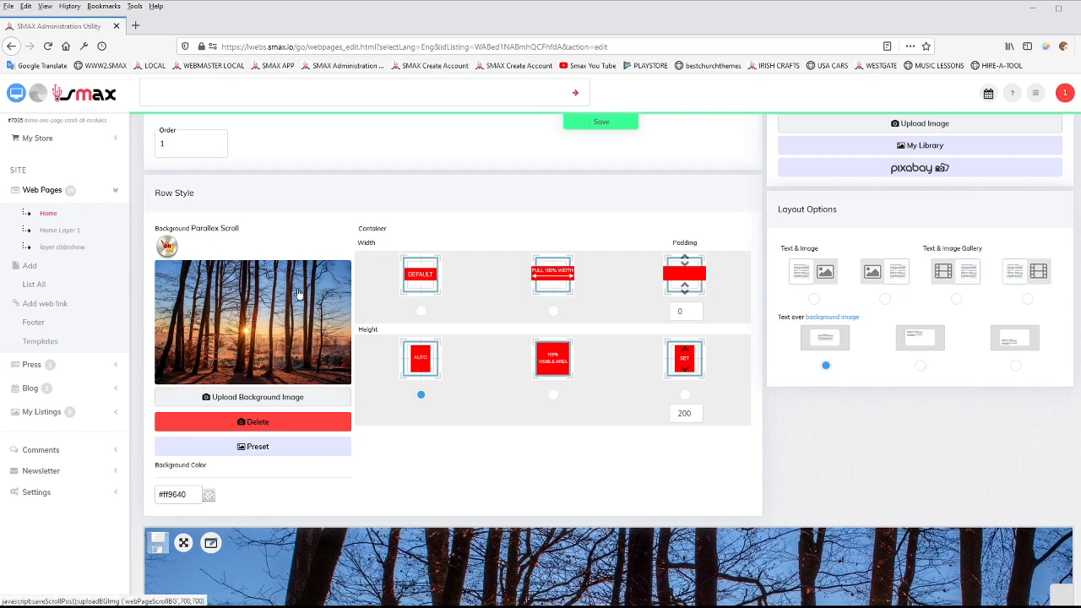
{"action": "scroll", "coordinate": [764, 503], "scroll_direction": "down", "scroll_amount": 1}
{"action": "scroll", "coordinate": [761, 498], "scroll_direction": "down", "scroll_amount": 1}
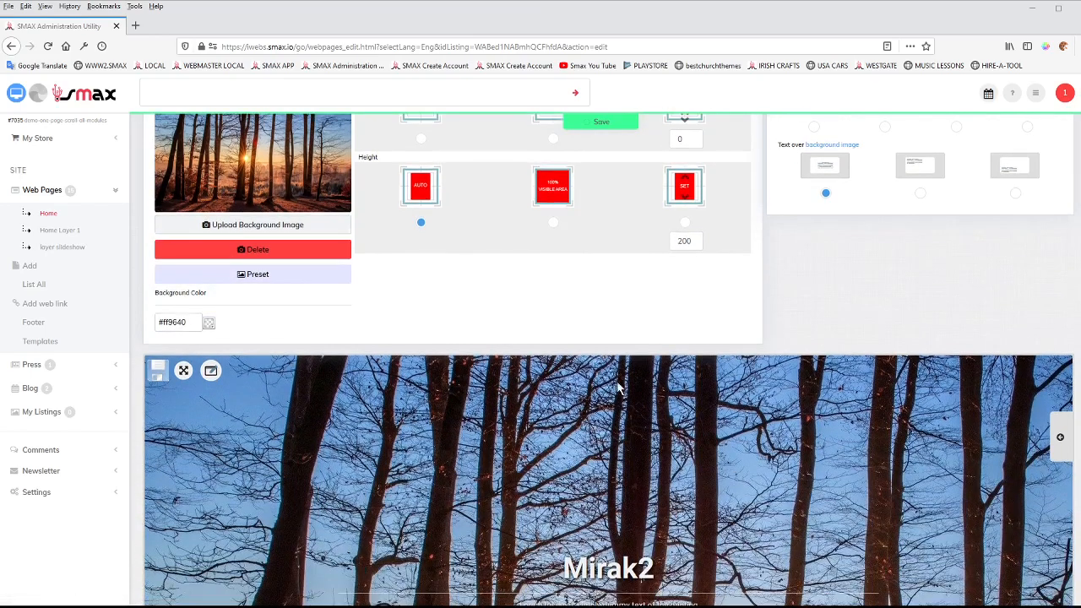
{"action": "scroll", "coordinate": [872, 498], "scroll_direction": "down", "scroll_amount": 3}
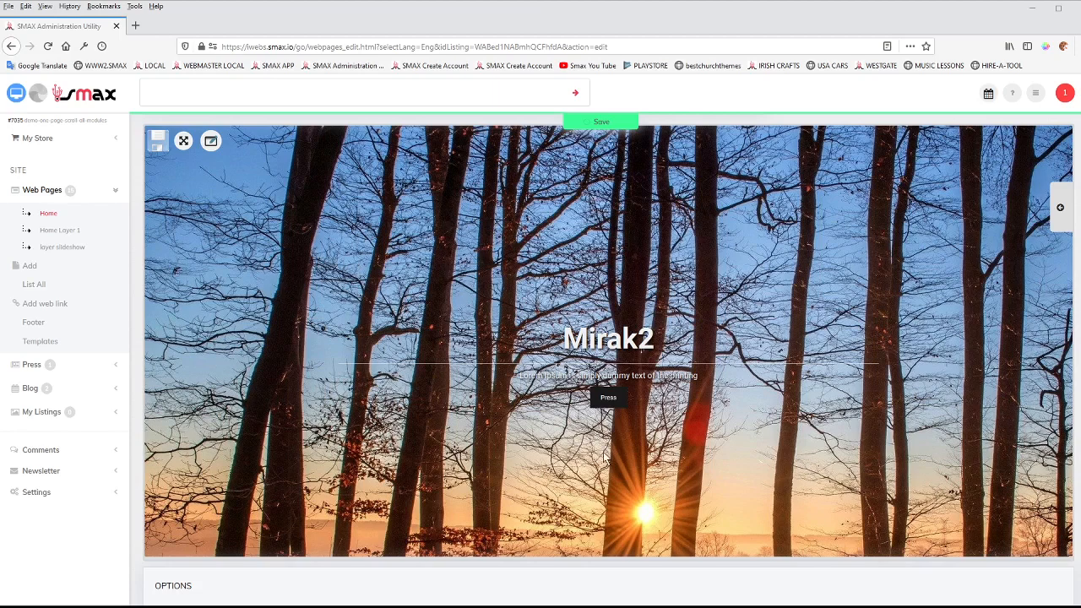
{"action": "scroll", "coordinate": [700, 368], "scroll_direction": "up", "scroll_amount": 1}
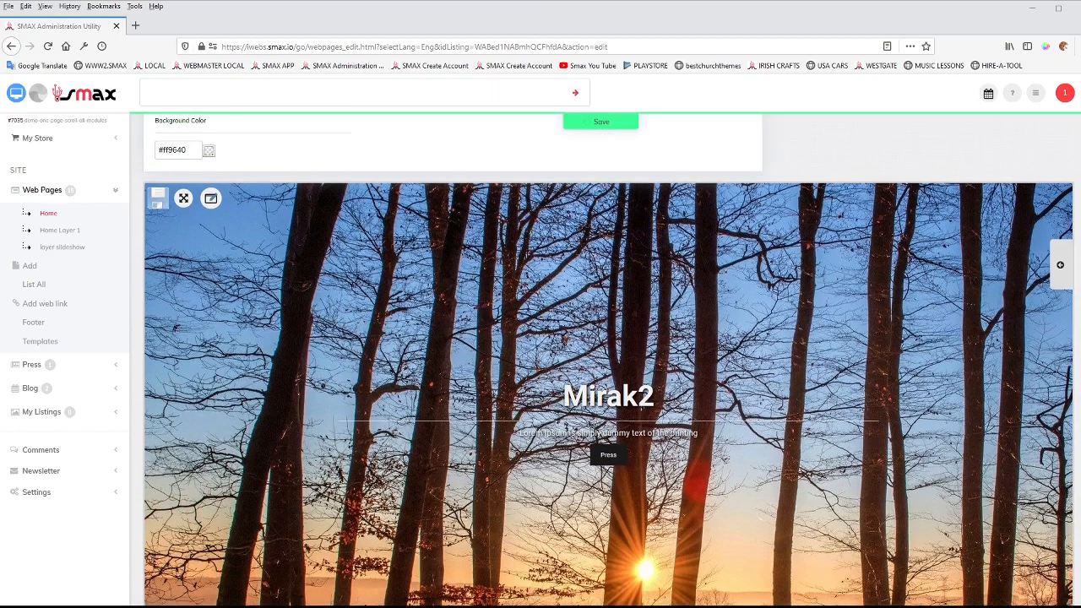
{"action": "scroll", "coordinate": [761, 391], "scroll_direction": "up", "scroll_amount": 5}
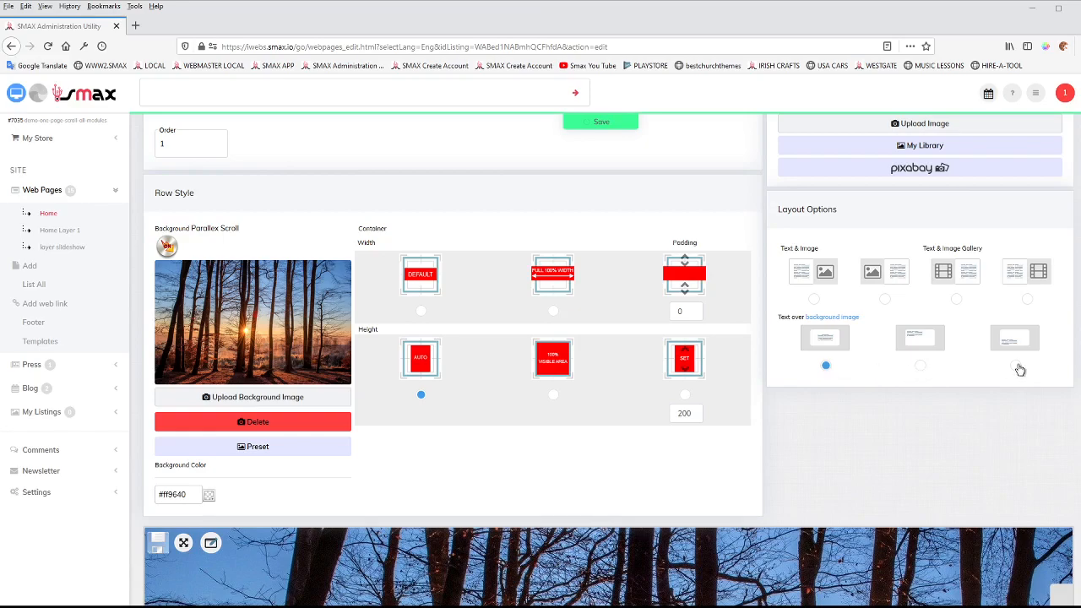
{"action": "scroll", "coordinate": [972, 449], "scroll_direction": "down", "scroll_amount": 7}
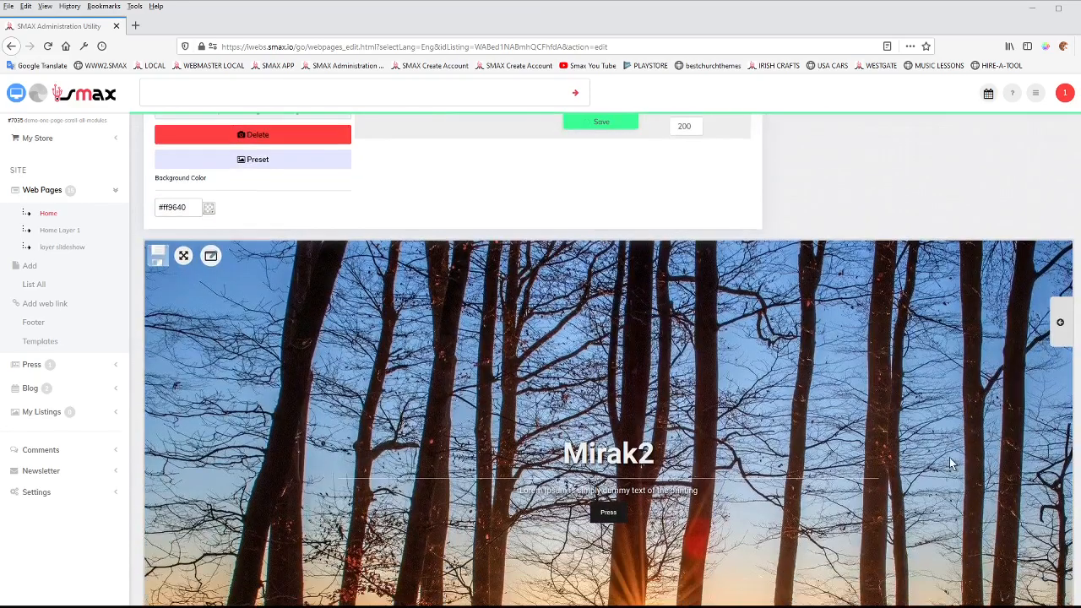
{"action": "scroll", "coordinate": [759, 247], "scroll_direction": "up", "scroll_amount": 2}
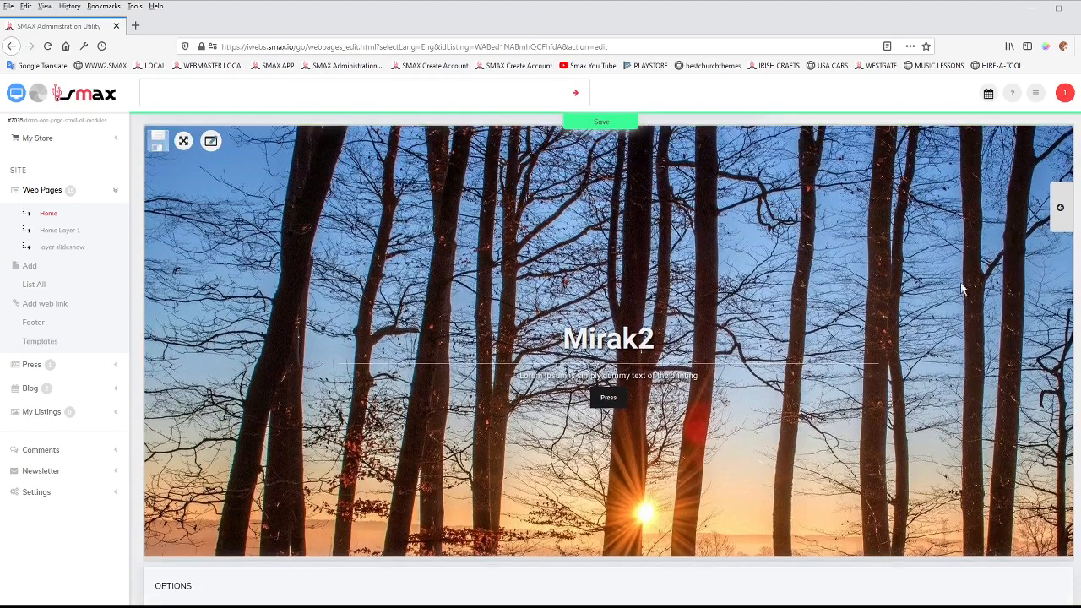
Show the library of ready-made content blocks over the Mirak2 banner and hide it again.
{"action": "left_click", "coordinate": [1060, 209]}
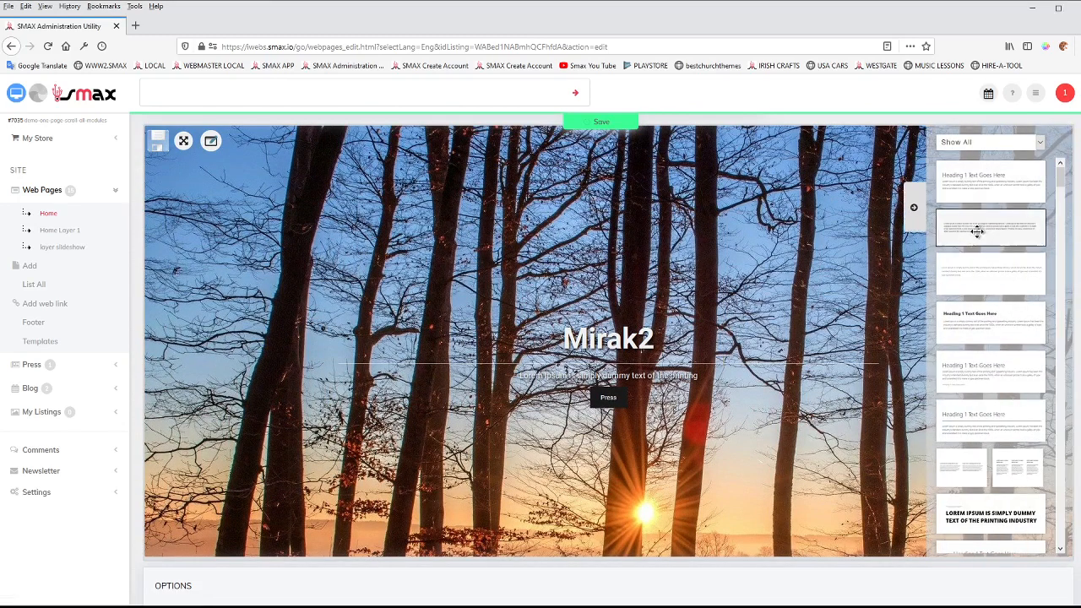
{"action": "left_click", "coordinate": [913, 207]}
{"action": "scroll", "coordinate": [692, 383], "scroll_direction": "up", "scroll_amount": 3}
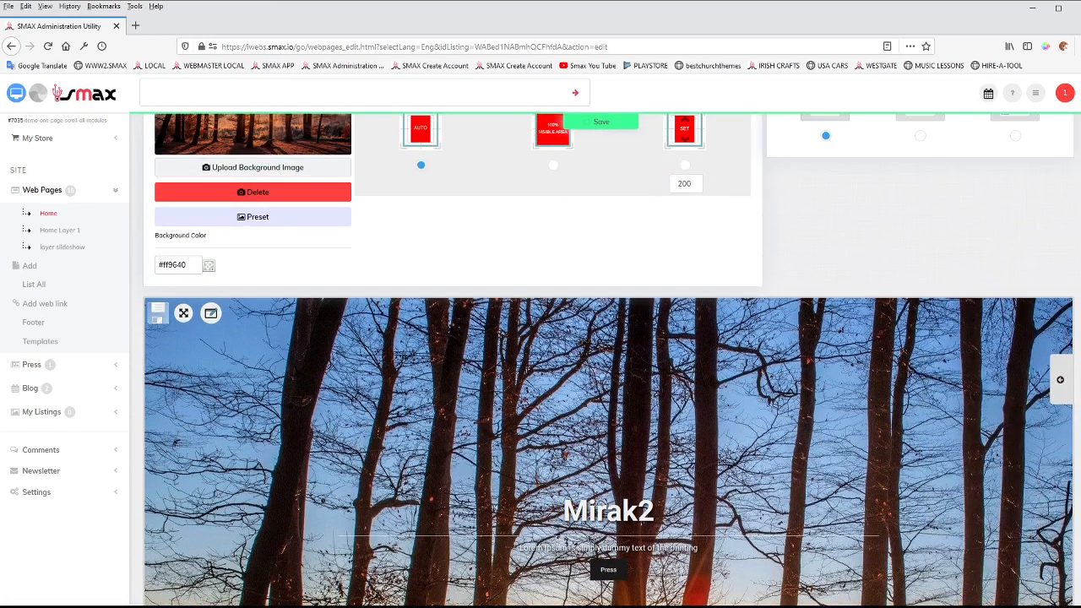
{"action": "scroll", "coordinate": [629, 376], "scroll_direction": "up", "scroll_amount": 3}
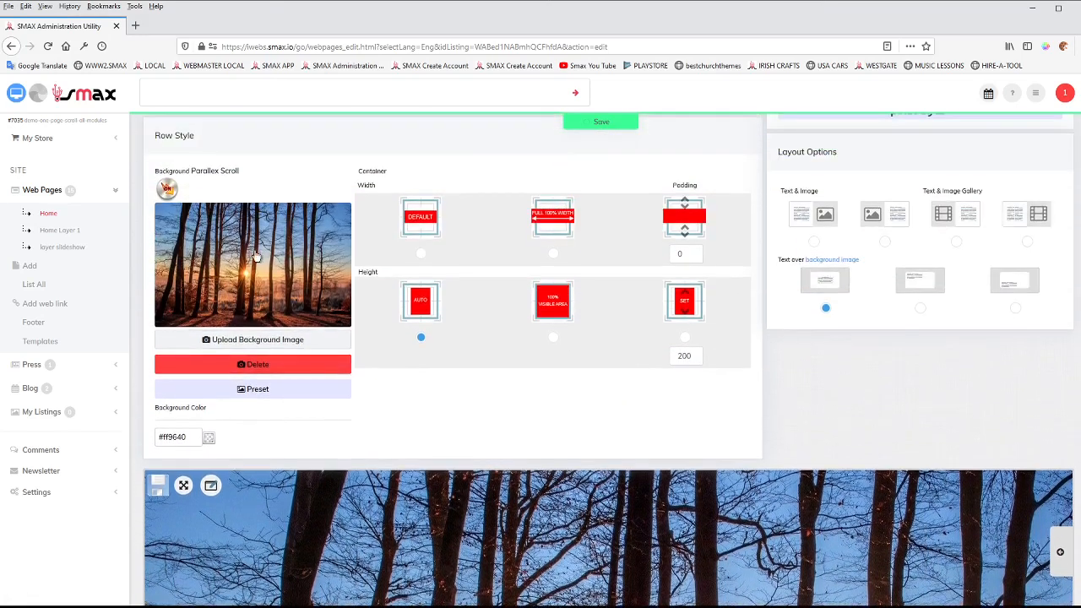
Preview the Home page on the site, check the parallax banner against the layer beneath, and return to editing.
{"action": "left_click", "coordinate": [15, 96]}
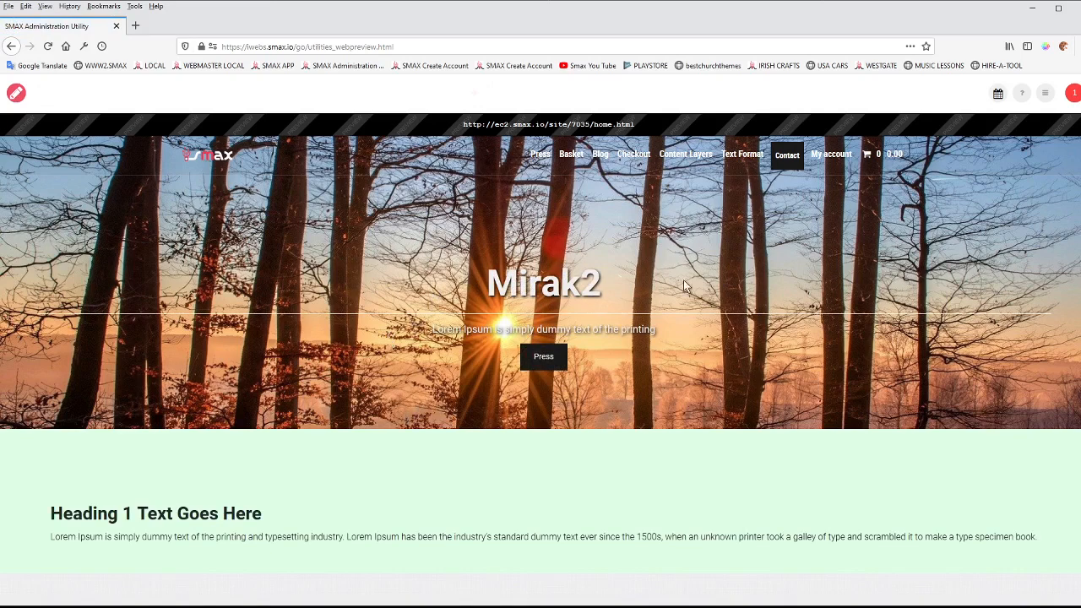
{"action": "scroll", "coordinate": [336, 412], "scroll_direction": "down", "scroll_amount": 2}
{"action": "scroll", "coordinate": [237, 369], "scroll_direction": "up", "scroll_amount": 2}
{"action": "scroll", "coordinate": [344, 317], "scroll_direction": "down", "scroll_amount": 2}
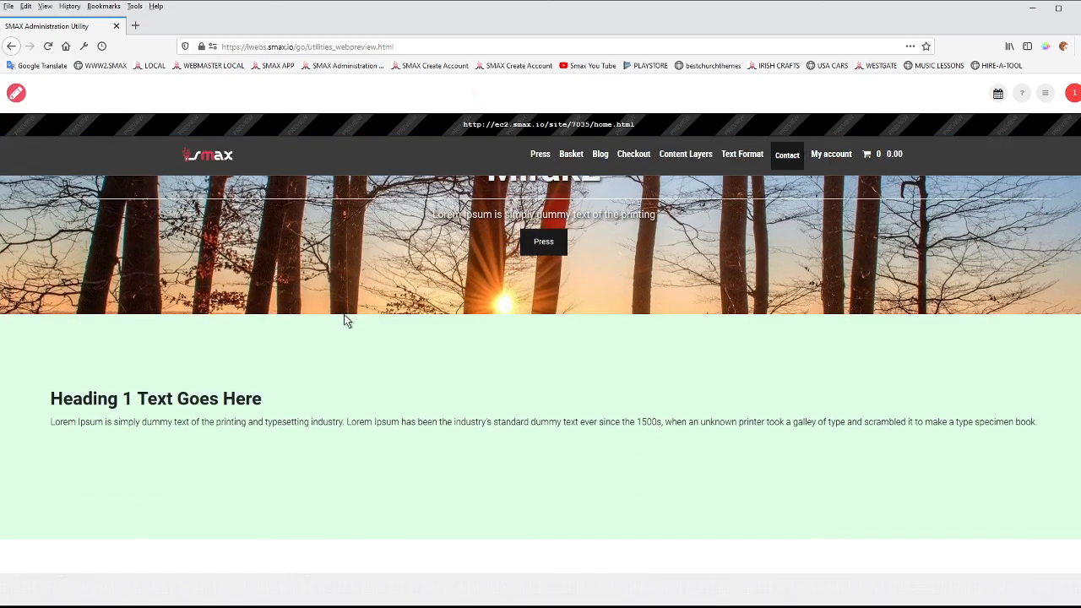
{"action": "scroll", "coordinate": [343, 318], "scroll_direction": "up", "scroll_amount": 2}
{"action": "scroll", "coordinate": [344, 313], "scroll_direction": "down", "scroll_amount": 3}
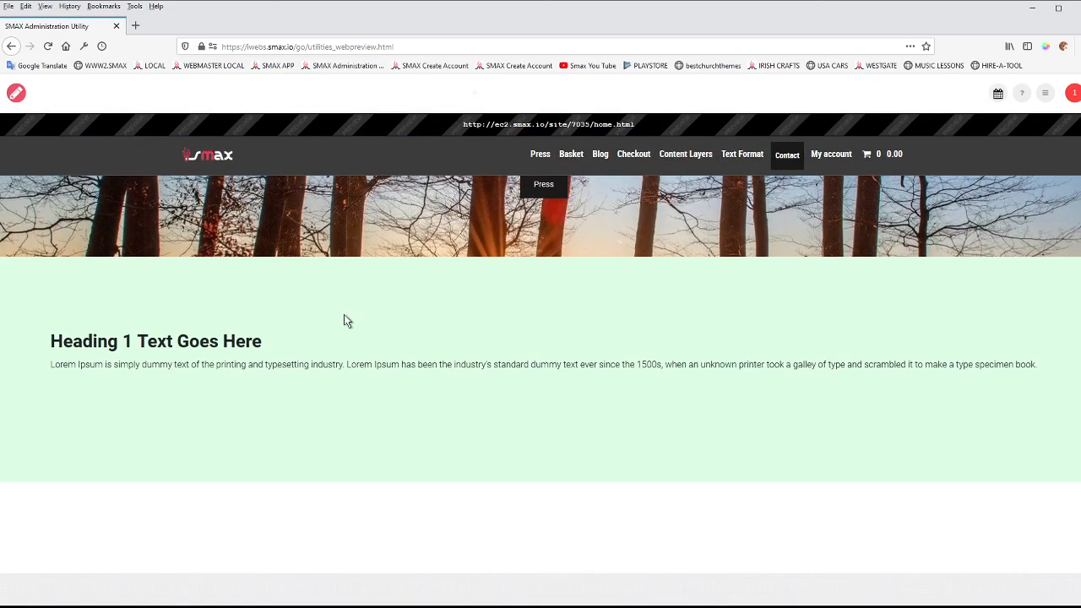
{"action": "scroll", "coordinate": [344, 314], "scroll_direction": "up", "scroll_amount": 3}
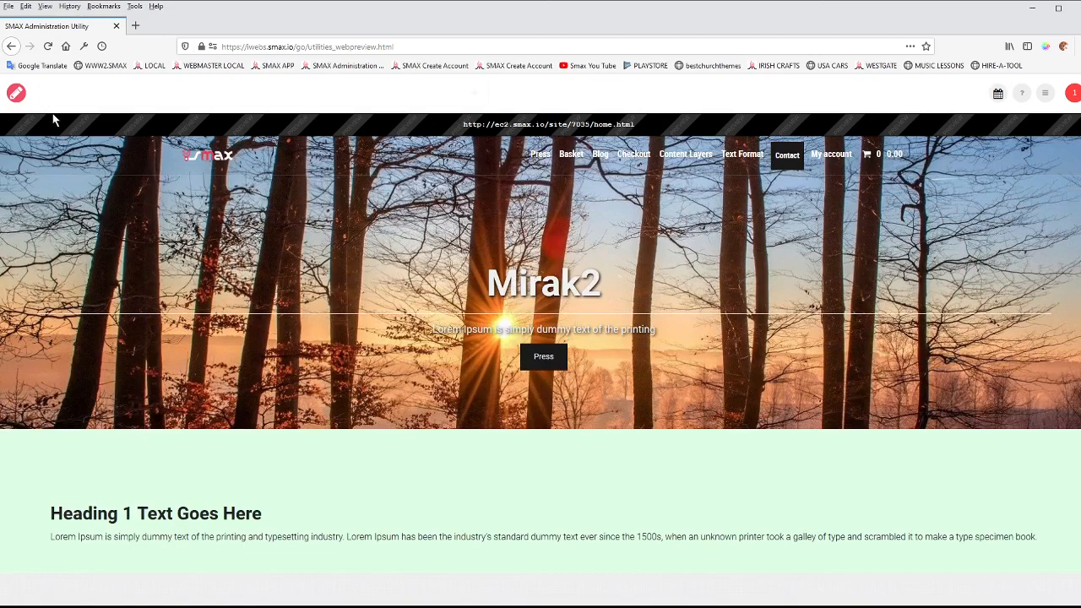
{"action": "left_click", "coordinate": [22, 95]}
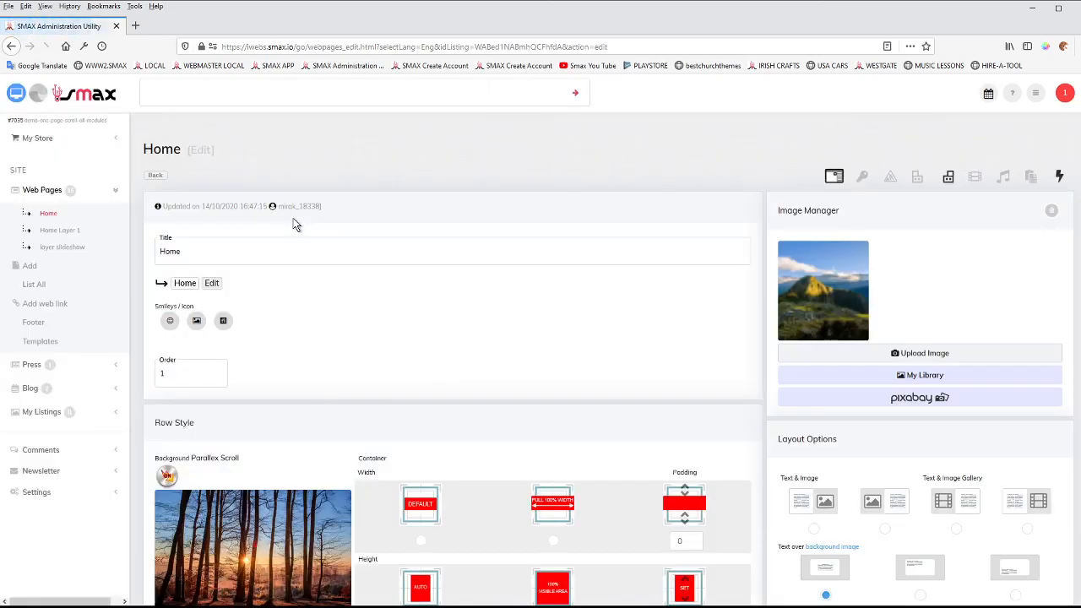
View the content of the Home Layer 1 page and return to the Home page's editor.
{"action": "left_click", "coordinate": [64, 231]}
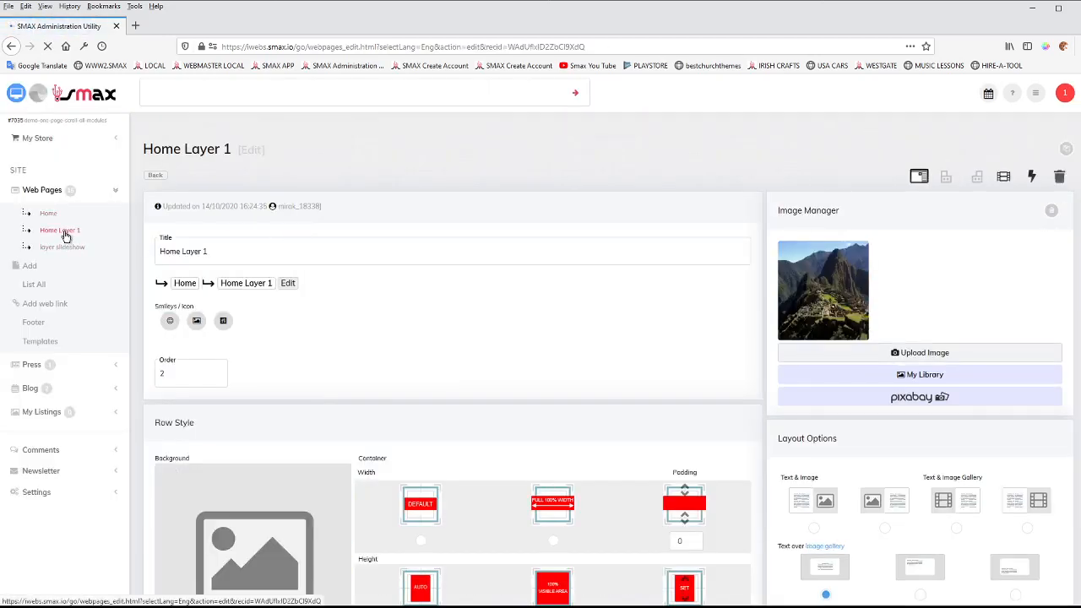
{"action": "scroll", "coordinate": [410, 394], "scroll_direction": "down", "scroll_amount": 8}
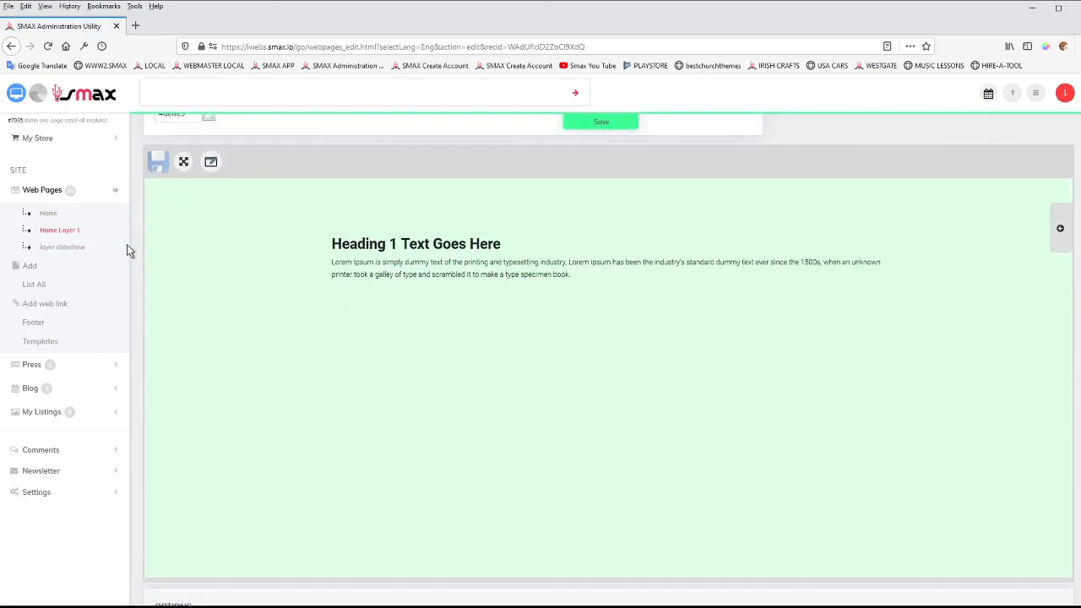
{"action": "left_click", "coordinate": [48, 214]}
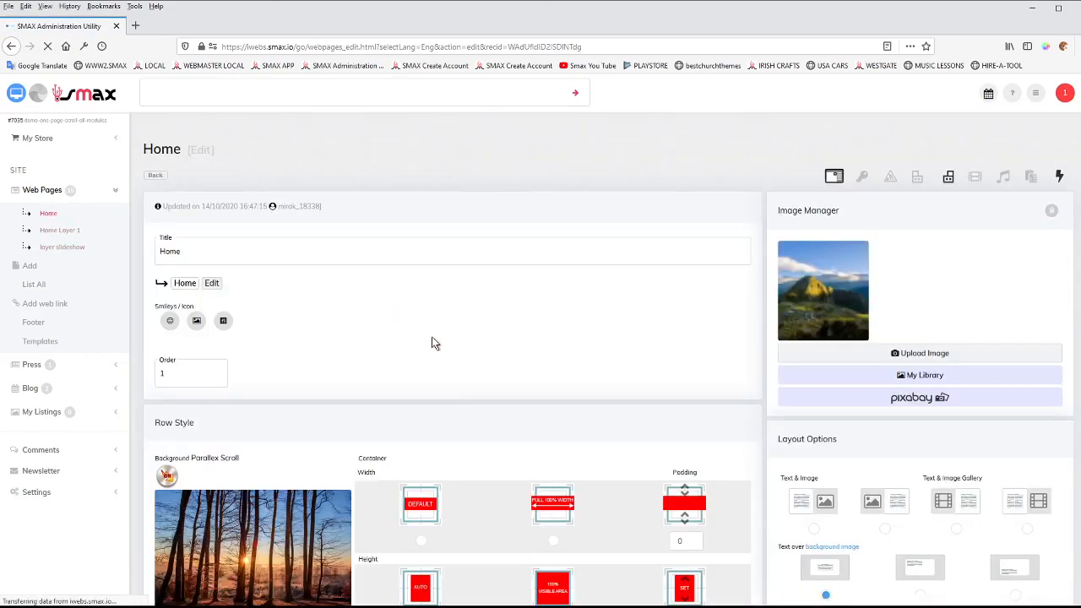
Examine the Home row's container height options in relation to the Mirak2 banner.
{"action": "scroll", "coordinate": [434, 341], "scroll_direction": "down", "scroll_amount": 3}
{"action": "scroll", "coordinate": [444, 345], "scroll_direction": "down", "scroll_amount": 2}
{"action": "scroll", "coordinate": [441, 346], "scroll_direction": "up", "scroll_amount": 2}
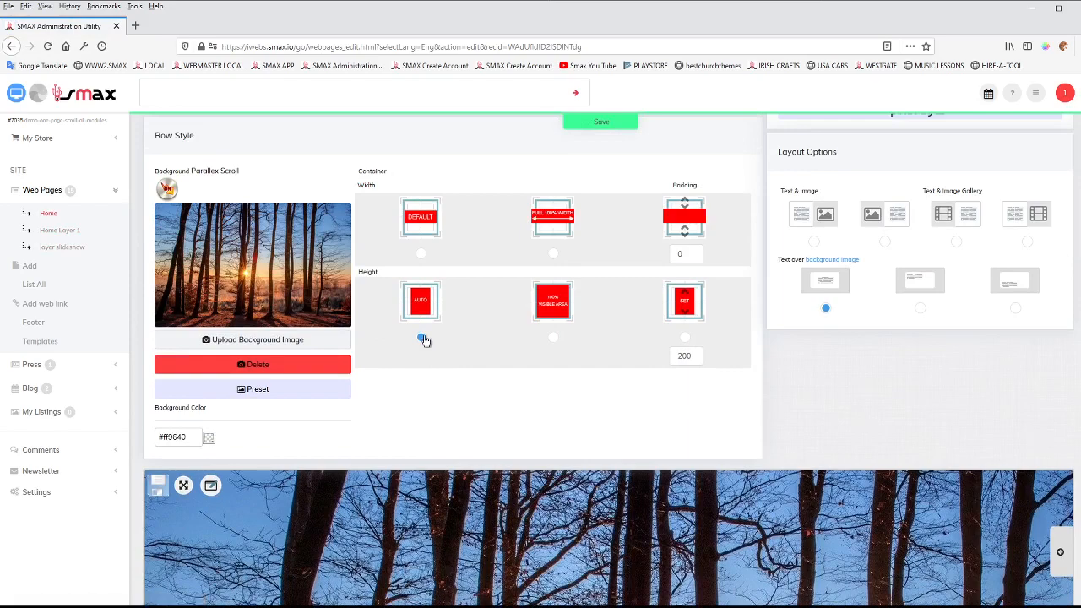
{"action": "scroll", "coordinate": [616, 464], "scroll_direction": "down", "scroll_amount": 2}
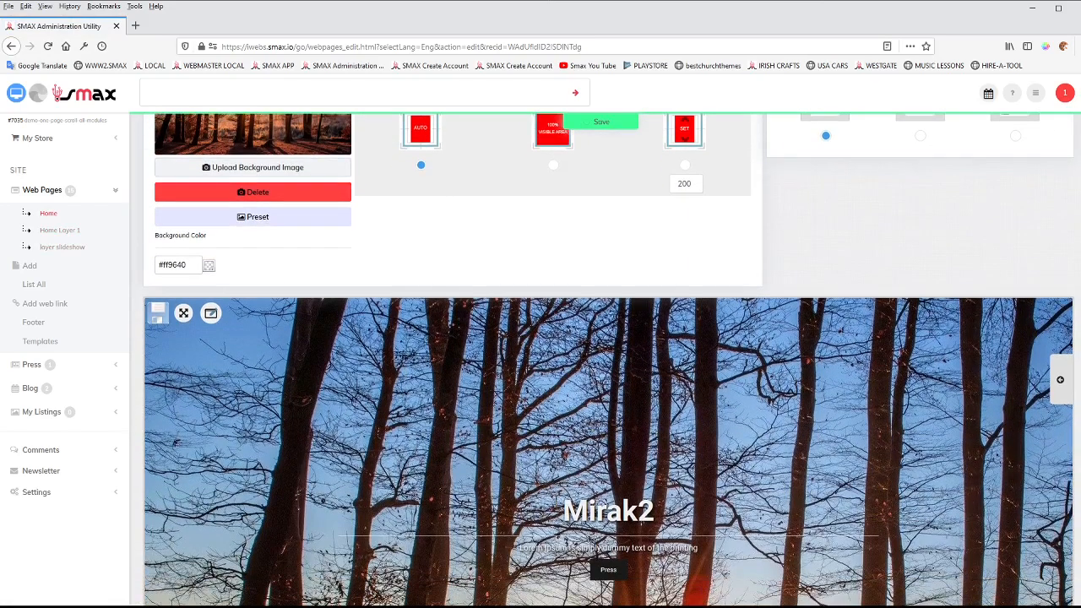
{"action": "scroll", "coordinate": [646, 404], "scroll_direction": "up", "scroll_amount": 2}
{"action": "scroll", "coordinate": [675, 380], "scroll_direction": "down", "scroll_amount": 2}
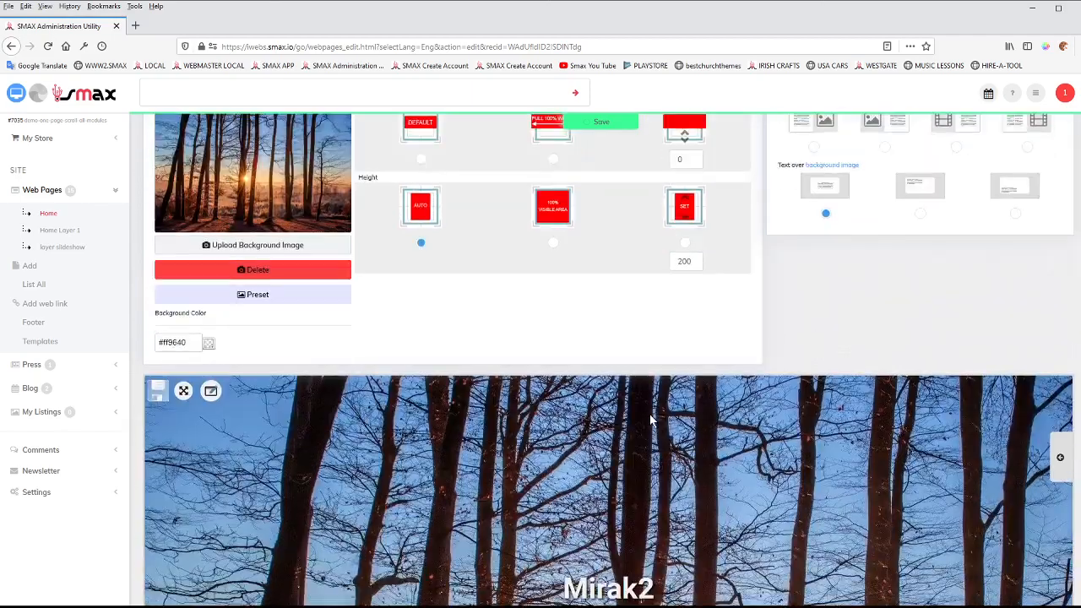
{"action": "scroll", "coordinate": [622, 430], "scroll_direction": "down", "scroll_amount": 2}
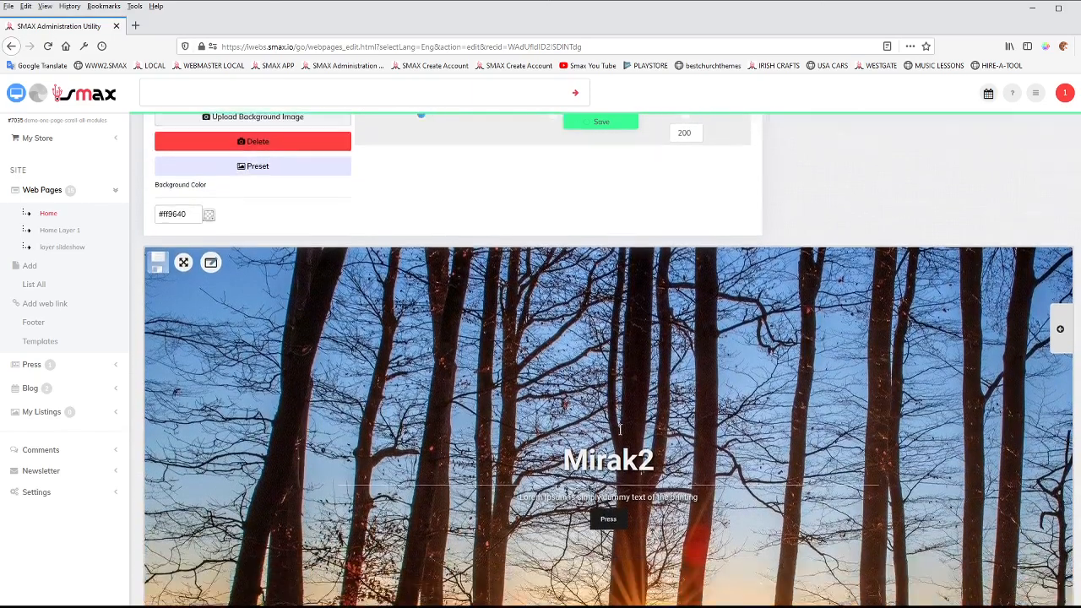
{"action": "scroll", "coordinate": [541, 306], "scroll_direction": "up", "scroll_amount": 5}
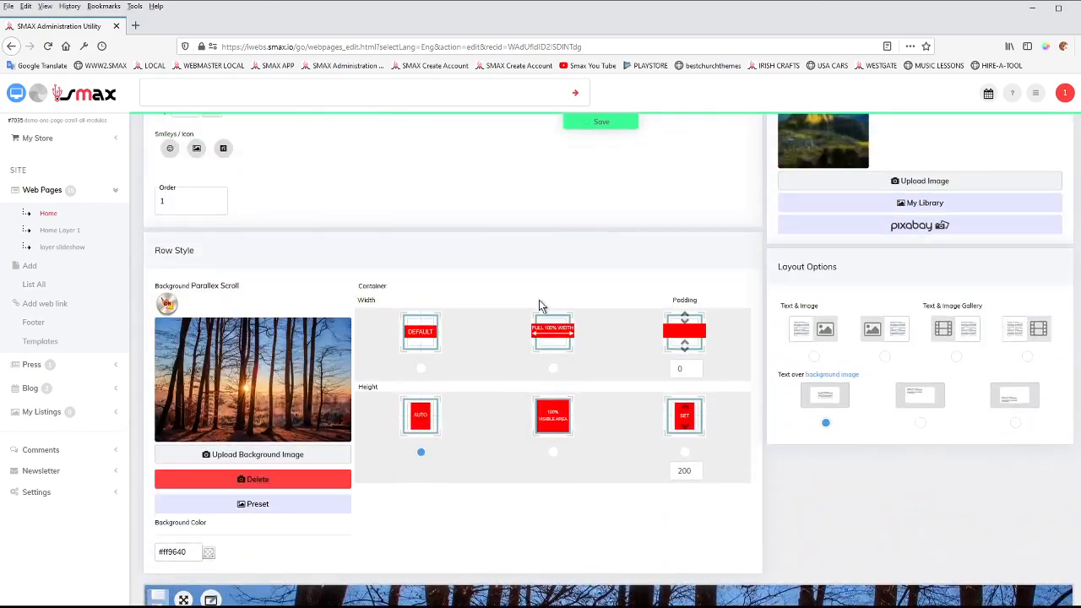
Switch the Home row's container height to the Set option with a value of 400 and save the page.
{"action": "left_click", "coordinate": [685, 452]}
{"action": "scroll", "coordinate": [738, 495], "scroll_direction": "down", "scroll_amount": 2}
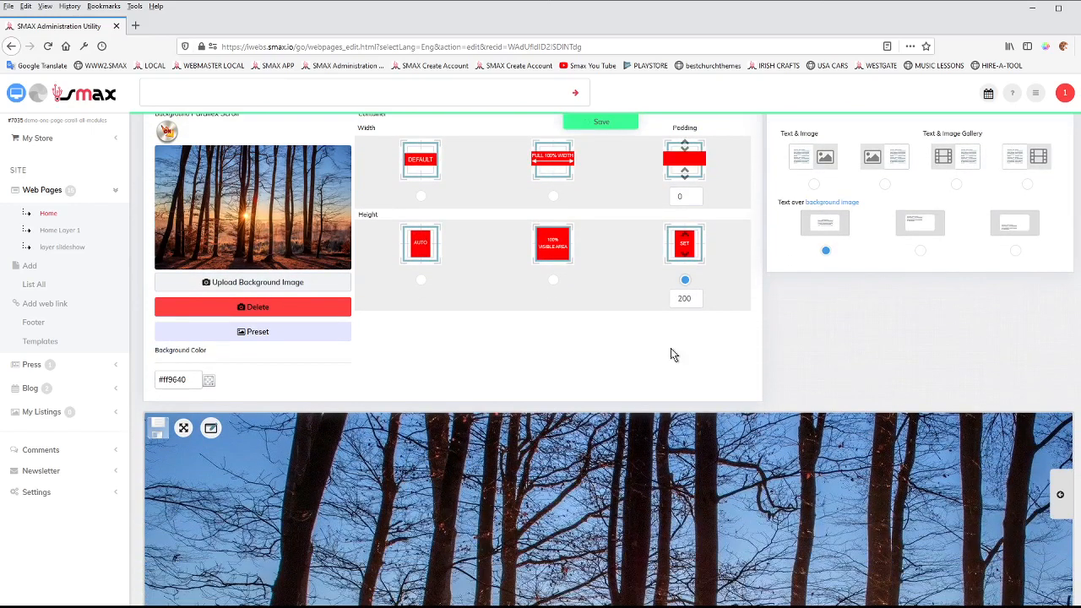
{"action": "left_click_drag", "start_coordinate": [694, 298], "coordinate": [657, 300]}
{"action": "type", "text": "400"}
{"action": "left_click", "coordinate": [605, 122]}
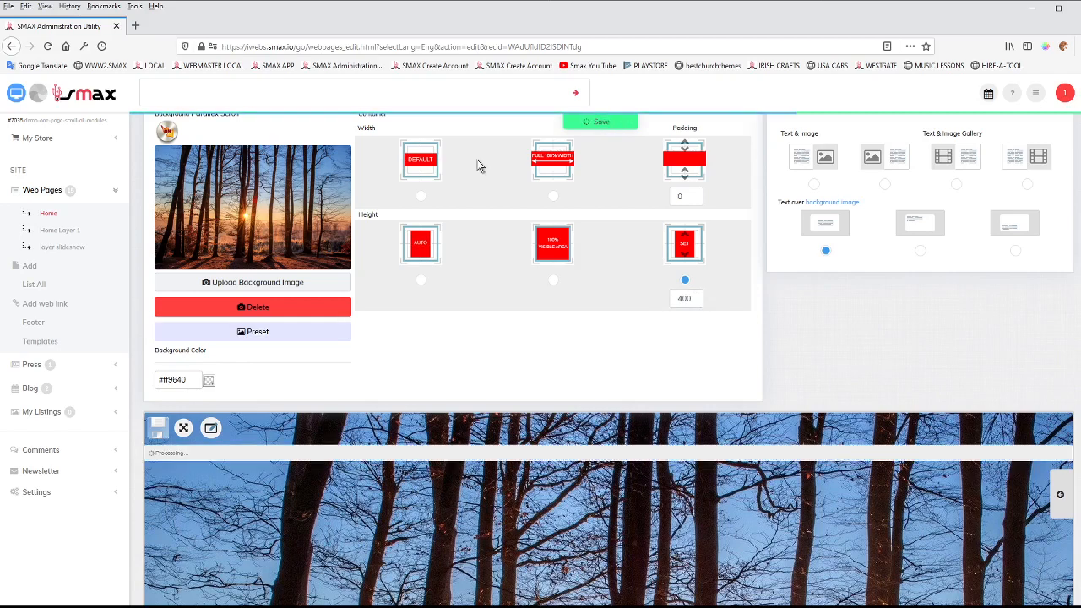
Preview the Home page to check the banner's set height, recheck the height setting in the editor, and preview again.
{"action": "left_click", "coordinate": [17, 96]}
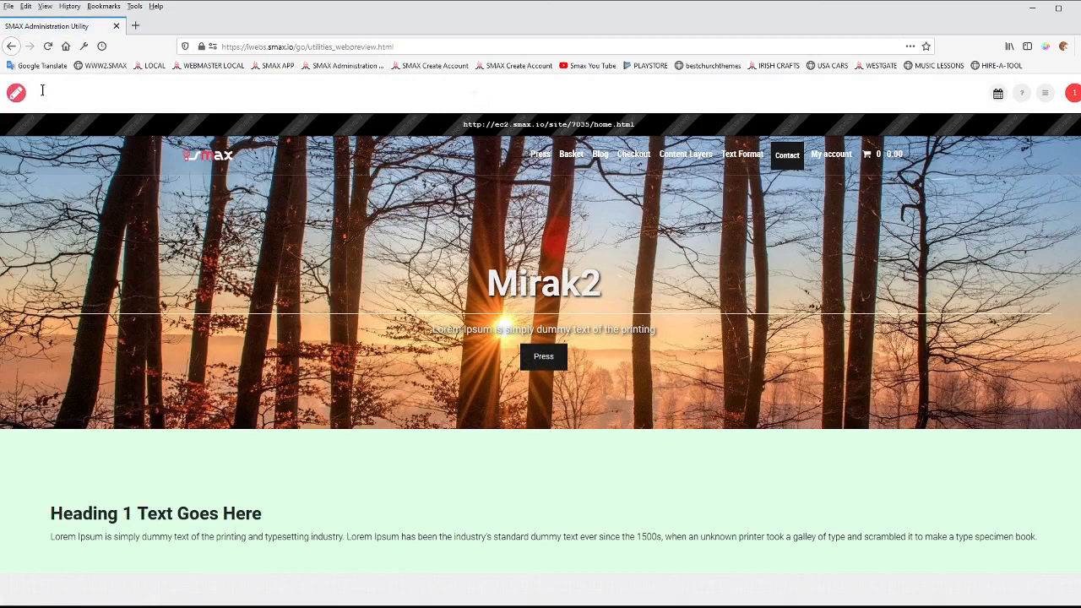
{"action": "left_click", "coordinate": [14, 95]}
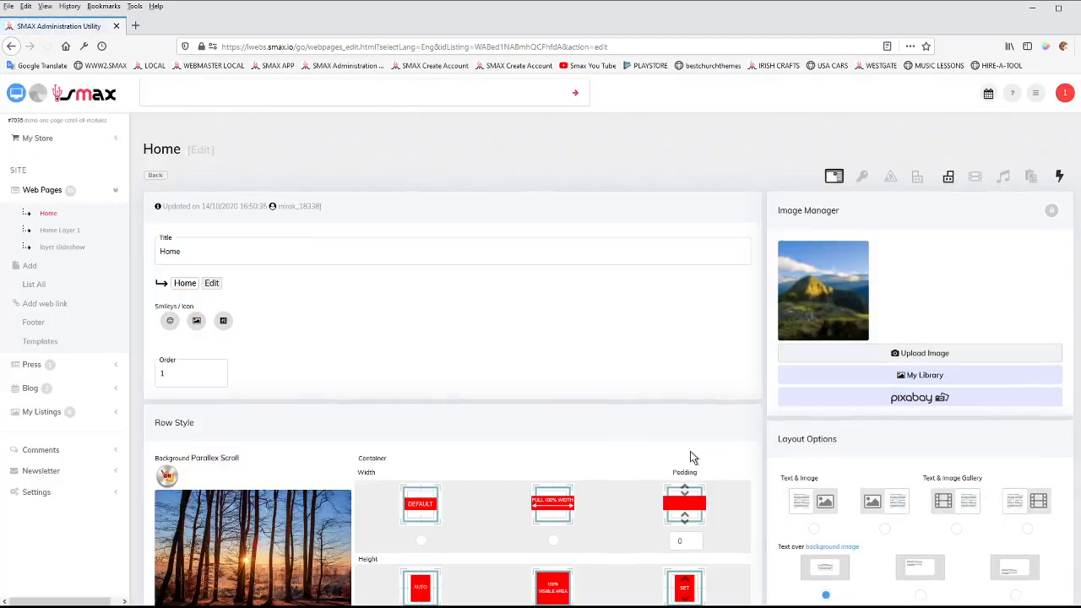
{"action": "scroll", "coordinate": [691, 451], "scroll_direction": "down", "scroll_amount": 3}
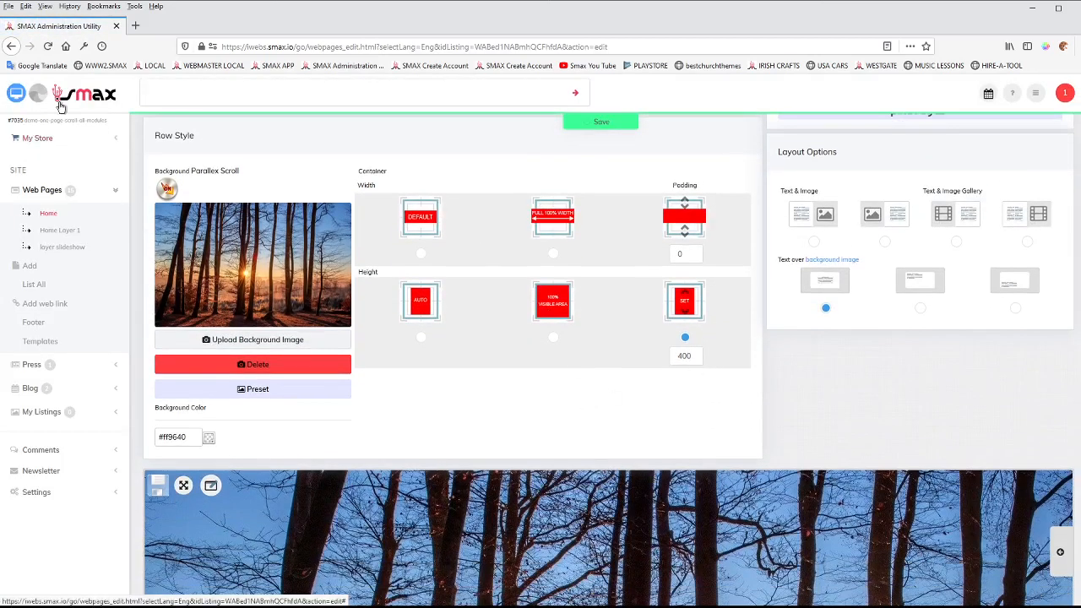
{"action": "left_click", "coordinate": [15, 95]}
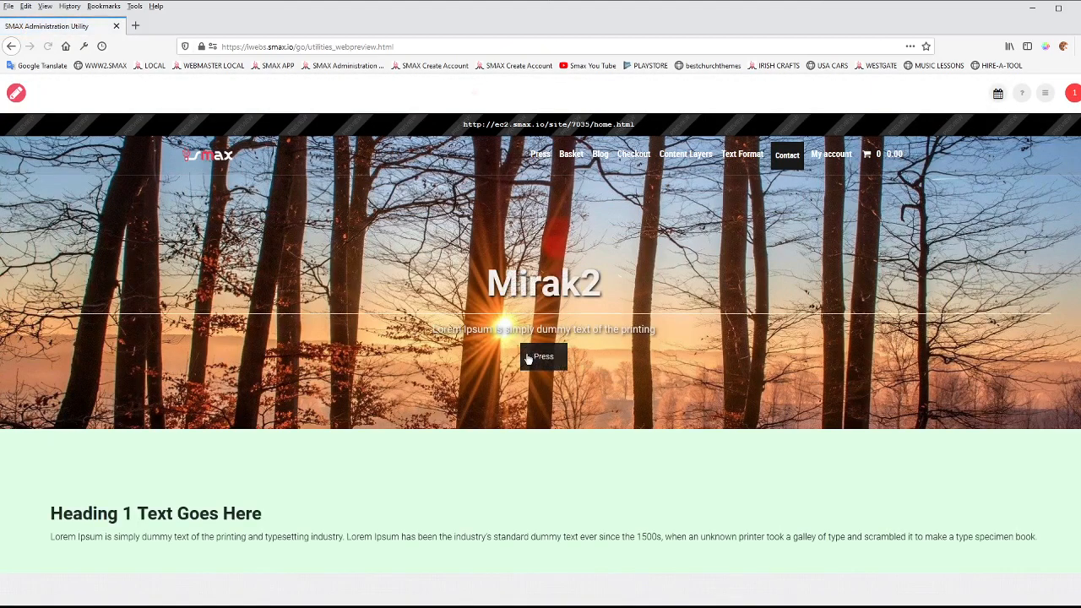
{"action": "left_click", "coordinate": [16, 93]}
Change the Home row's container height to 100% Visible Area and save the page.
{"action": "scroll", "coordinate": [629, 442], "scroll_direction": "down", "scroll_amount": 3}
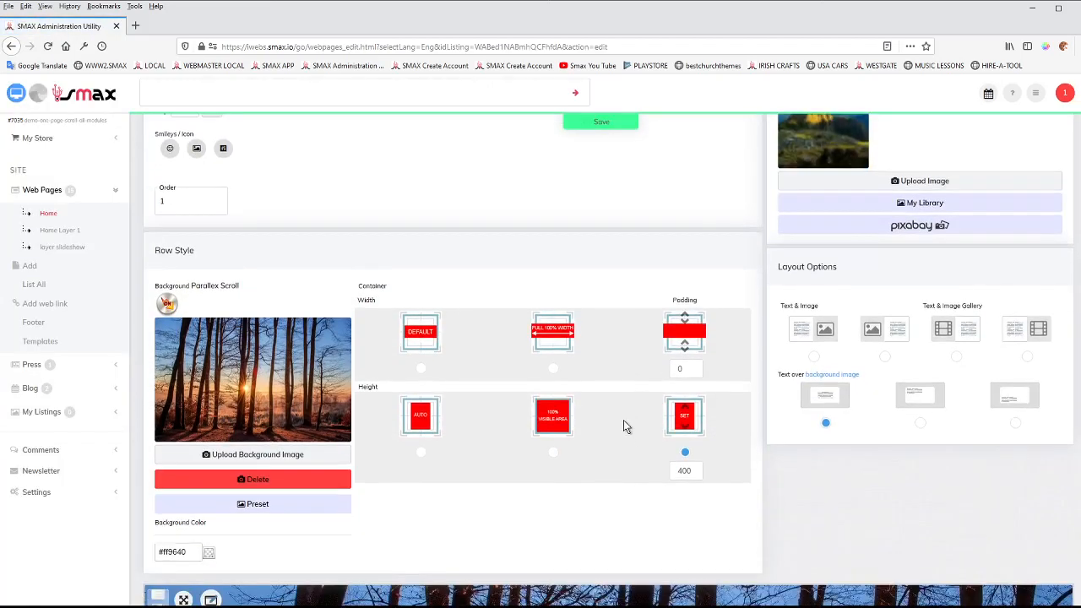
{"action": "left_click", "coordinate": [552, 453]}
{"action": "left_click", "coordinate": [613, 125]}
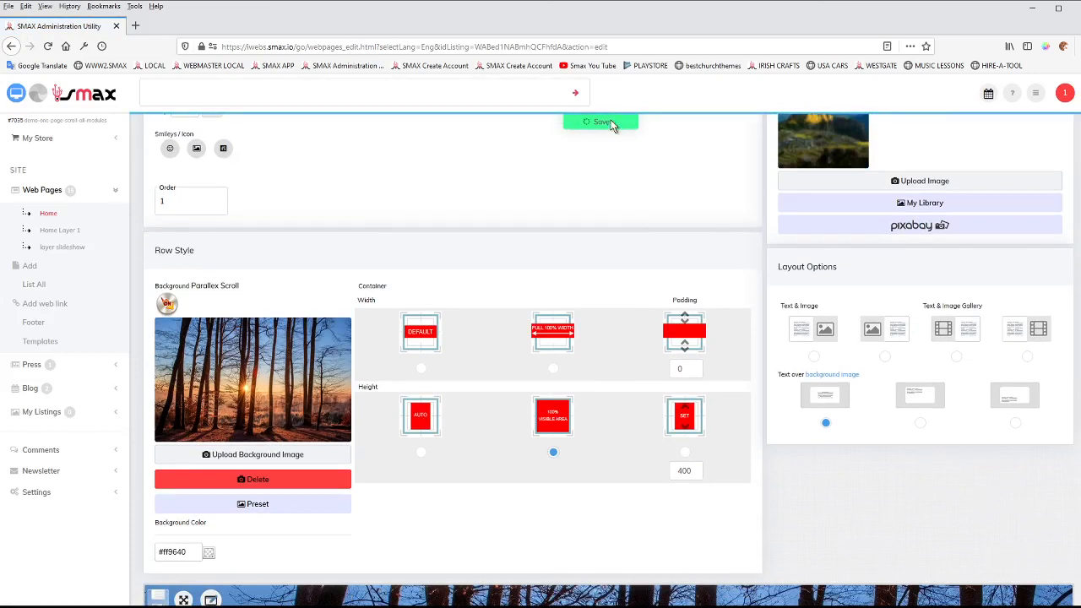
Preview the Home page with the 100% Visible Area height, check the banner's parallax scrolling, and return to editing.
{"action": "left_click", "coordinate": [16, 94]}
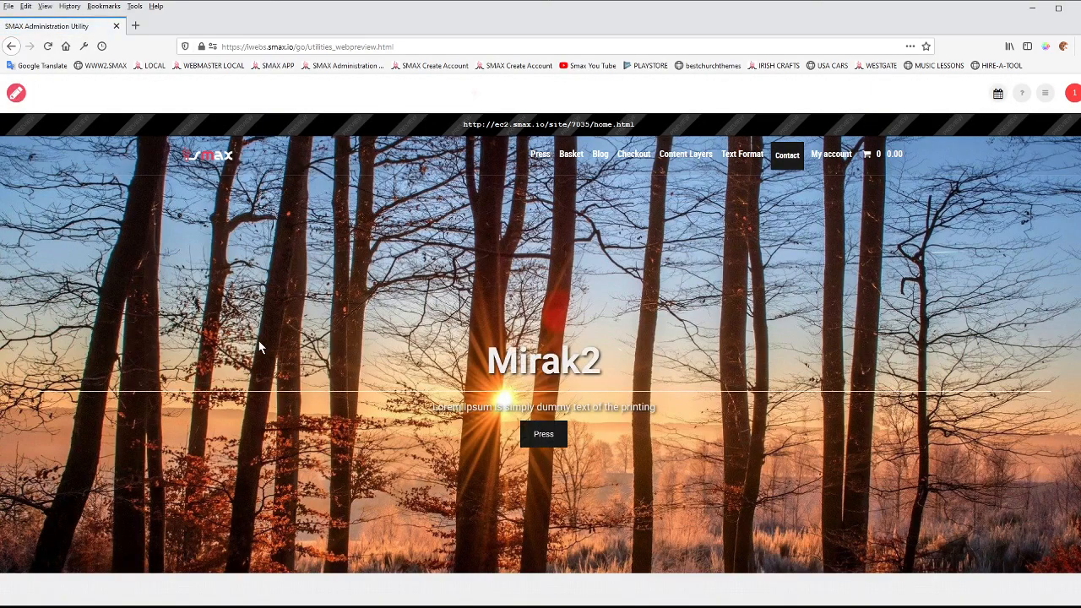
{"action": "scroll", "coordinate": [259, 346], "scroll_direction": "down", "scroll_amount": 3}
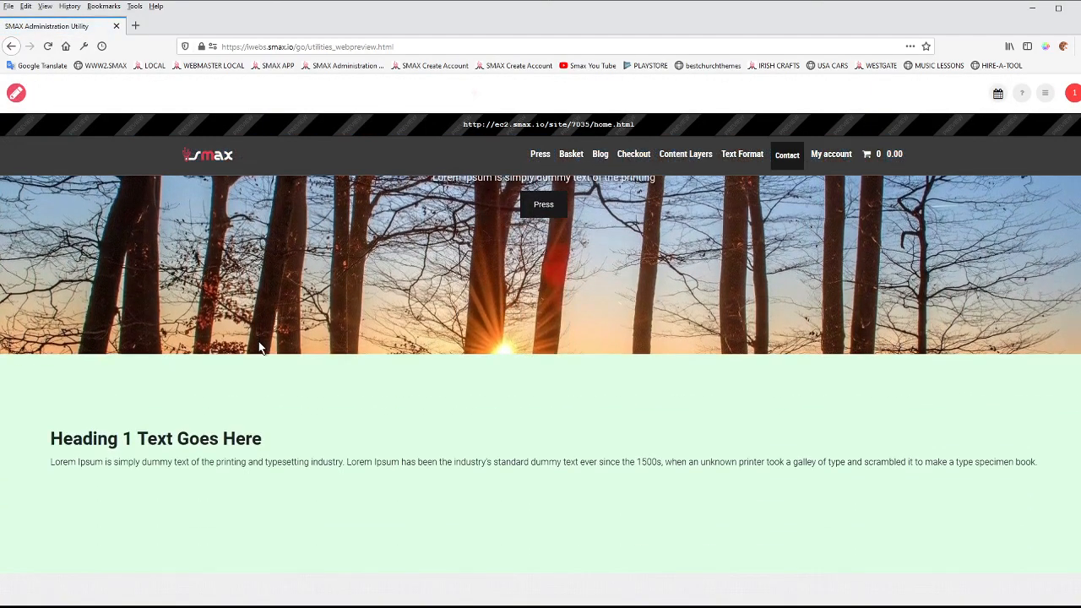
{"action": "scroll", "coordinate": [258, 347], "scroll_direction": "down", "scroll_amount": 1}
{"action": "scroll", "coordinate": [259, 347], "scroll_direction": "up", "scroll_amount": 5}
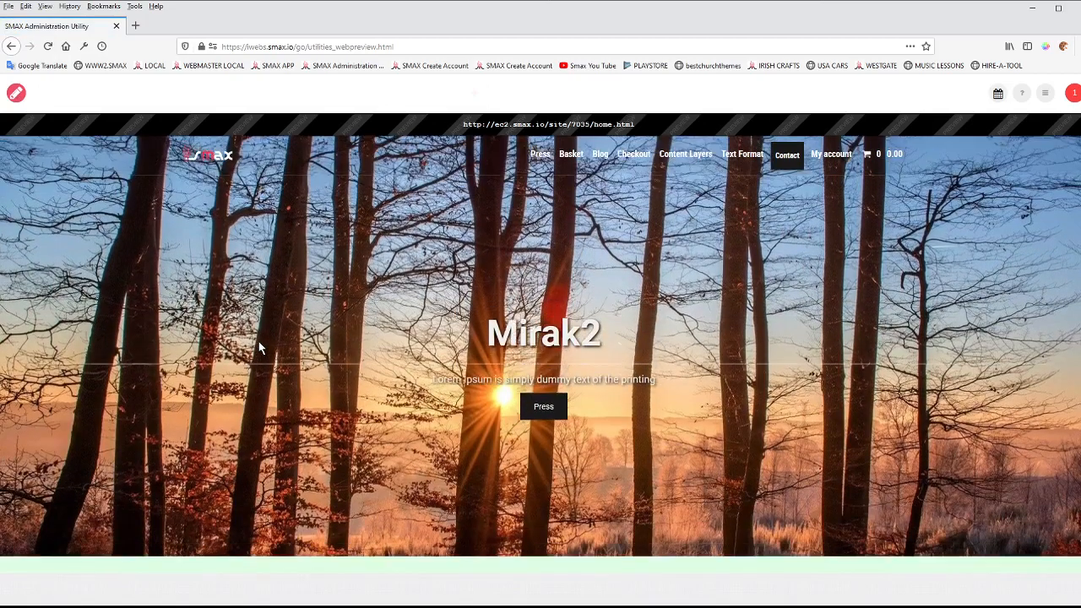
{"action": "scroll", "coordinate": [258, 348], "scroll_direction": "down", "scroll_amount": 3}
{"action": "scroll", "coordinate": [258, 348], "scroll_direction": "up", "scroll_amount": 4}
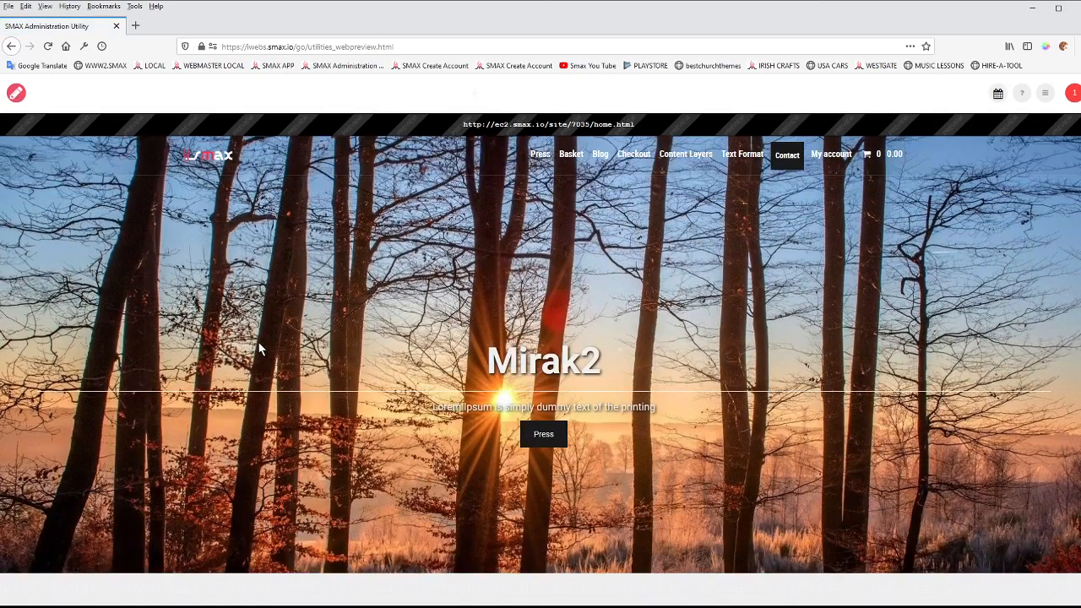
{"action": "left_click", "coordinate": [17, 93]}
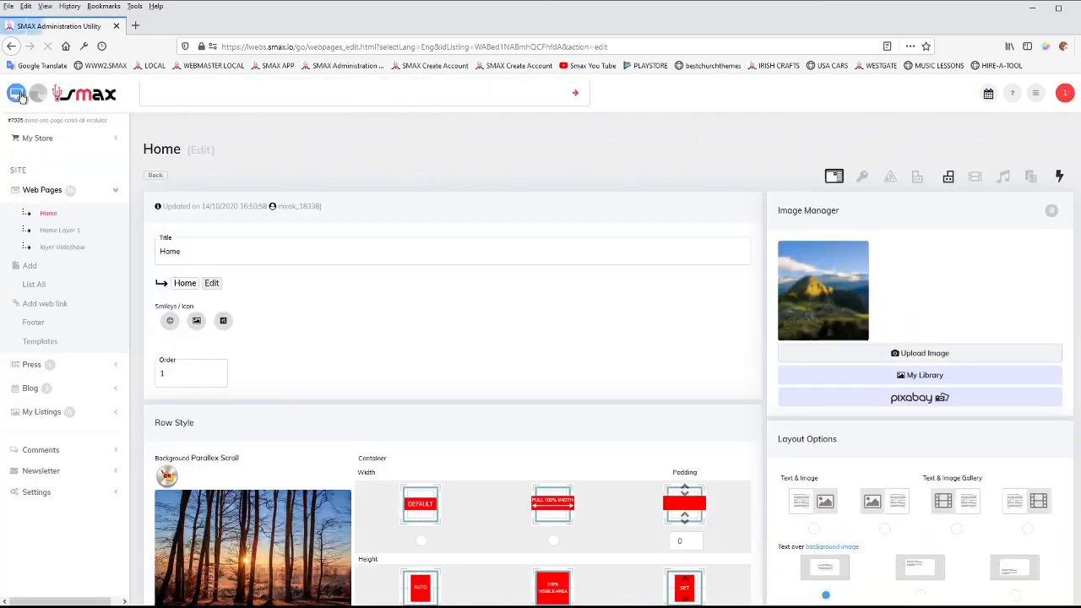
Open the responsive web design tool from the site settings and select the Main Text block in the layout.
{"action": "scroll", "coordinate": [557, 336], "scroll_direction": "down", "scroll_amount": 2}
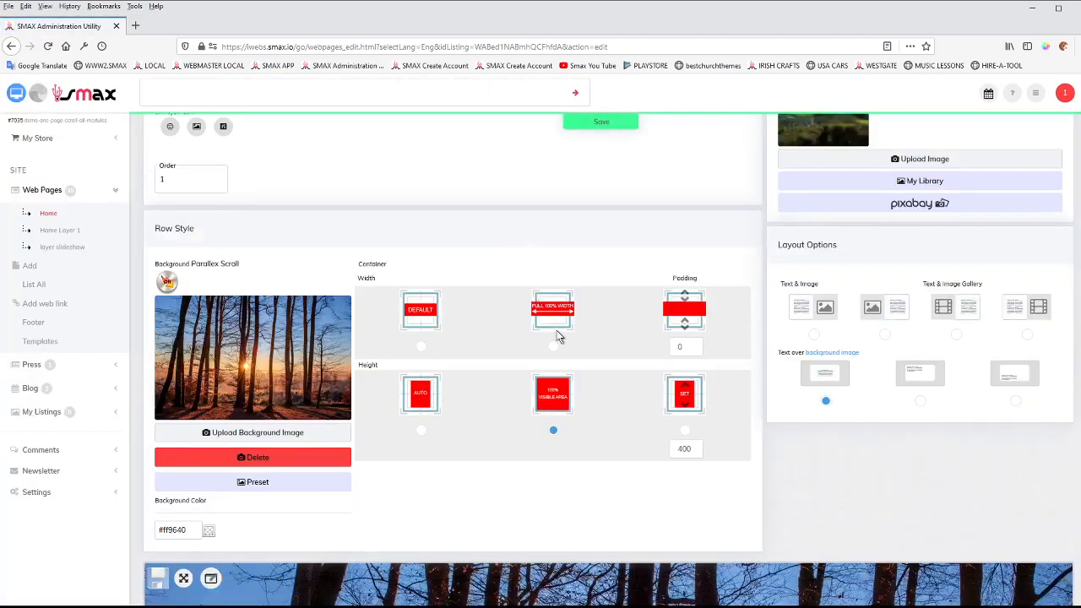
{"action": "left_click", "coordinate": [46, 498]}
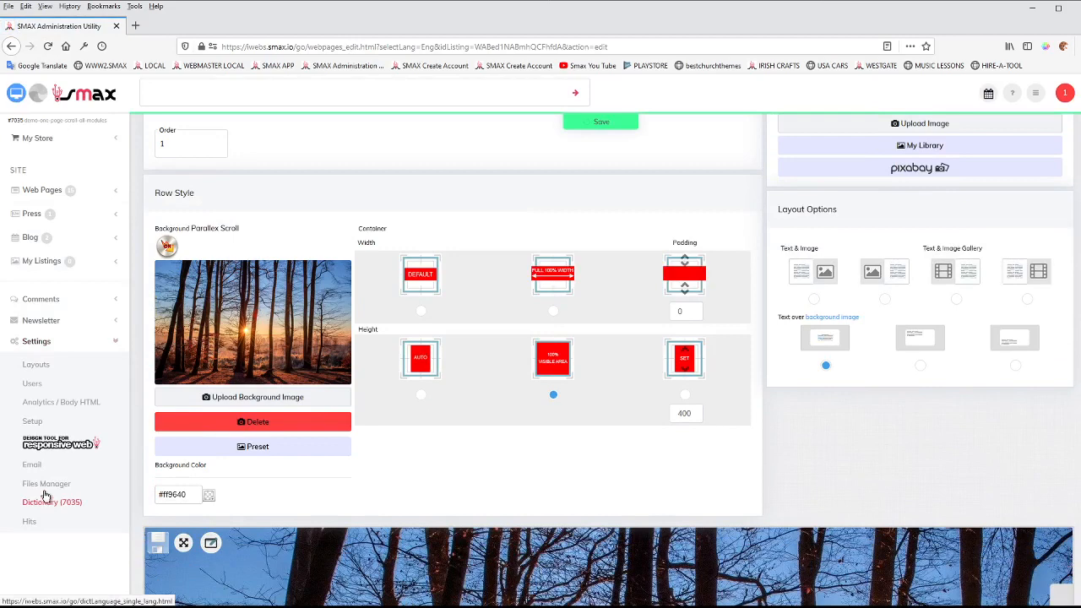
{"action": "left_click", "coordinate": [52, 445]}
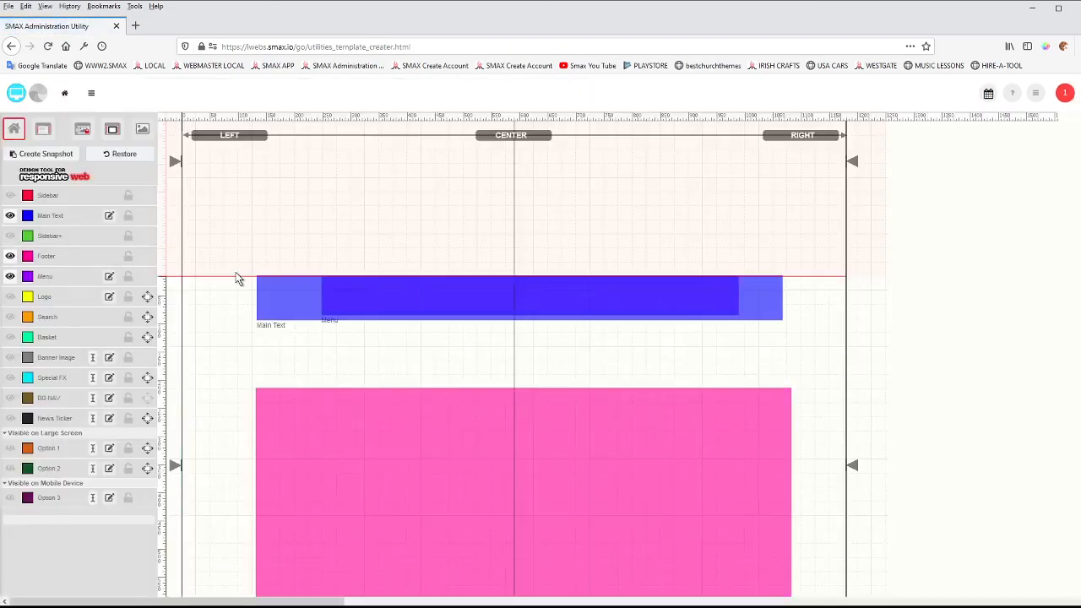
{"action": "left_click", "coordinate": [284, 288]}
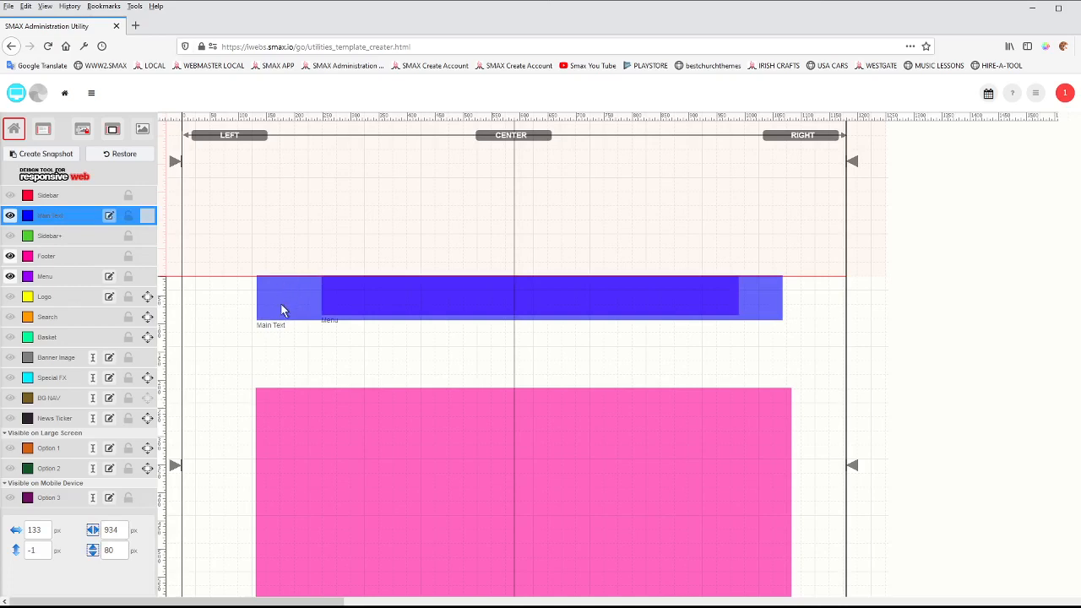
Examine the Main Text block's size and 100% viewport setting, check the site preview, and return to the design tool.
{"action": "scroll", "coordinate": [282, 387], "scroll_direction": "down", "scroll_amount": 2}
{"action": "scroll", "coordinate": [287, 372], "scroll_direction": "up", "scroll_amount": 2}
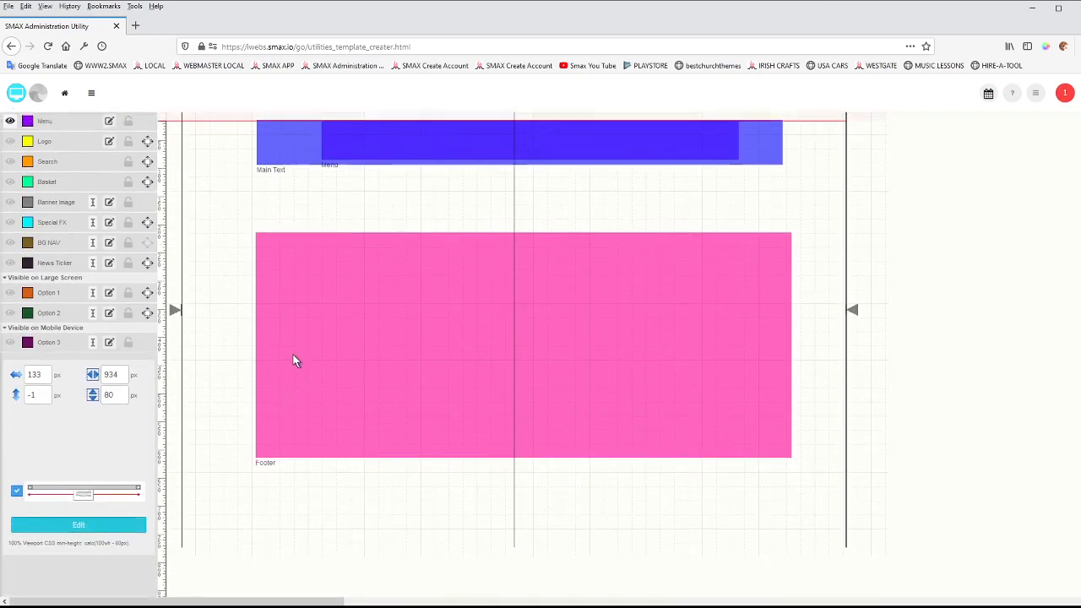
{"action": "scroll", "coordinate": [280, 411], "scroll_direction": "down", "scroll_amount": 2}
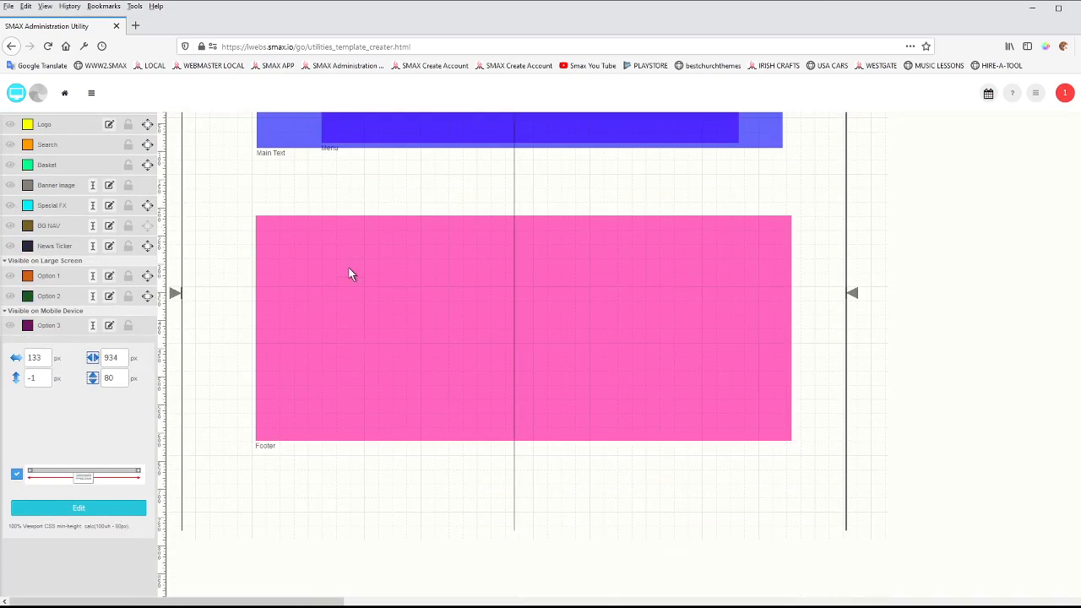
{"action": "scroll", "coordinate": [349, 273], "scroll_direction": "up", "scroll_amount": 4}
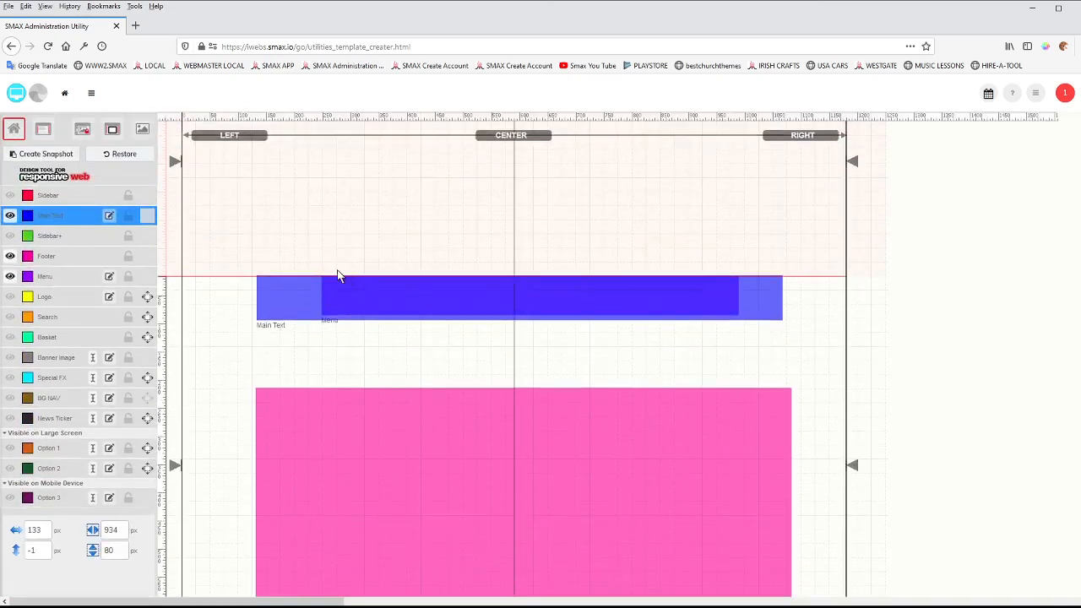
{"action": "left_click", "coordinate": [16, 94]}
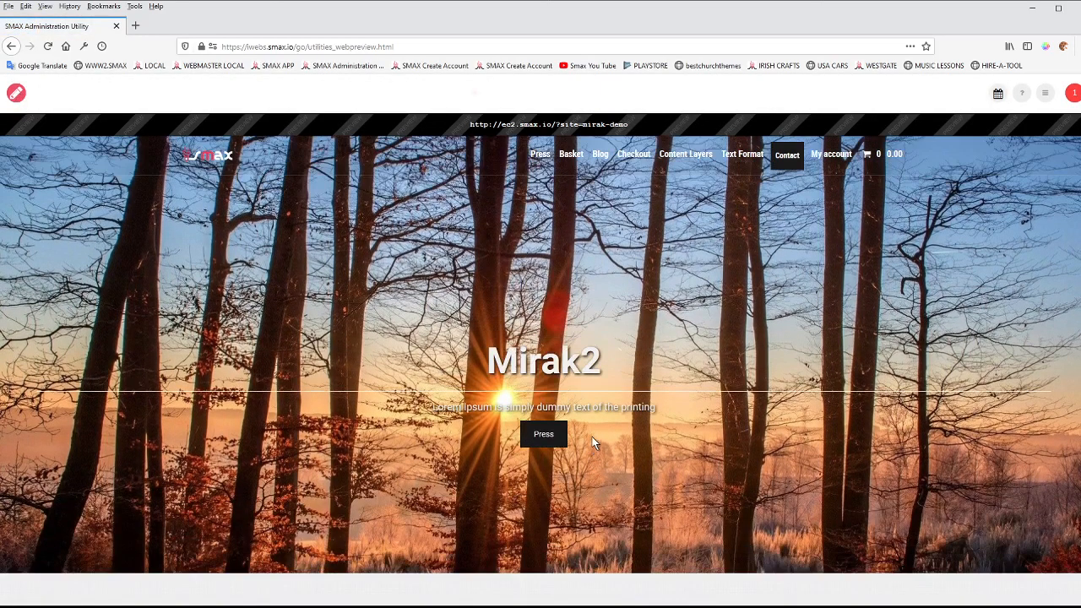
{"action": "left_click", "coordinate": [16, 93]}
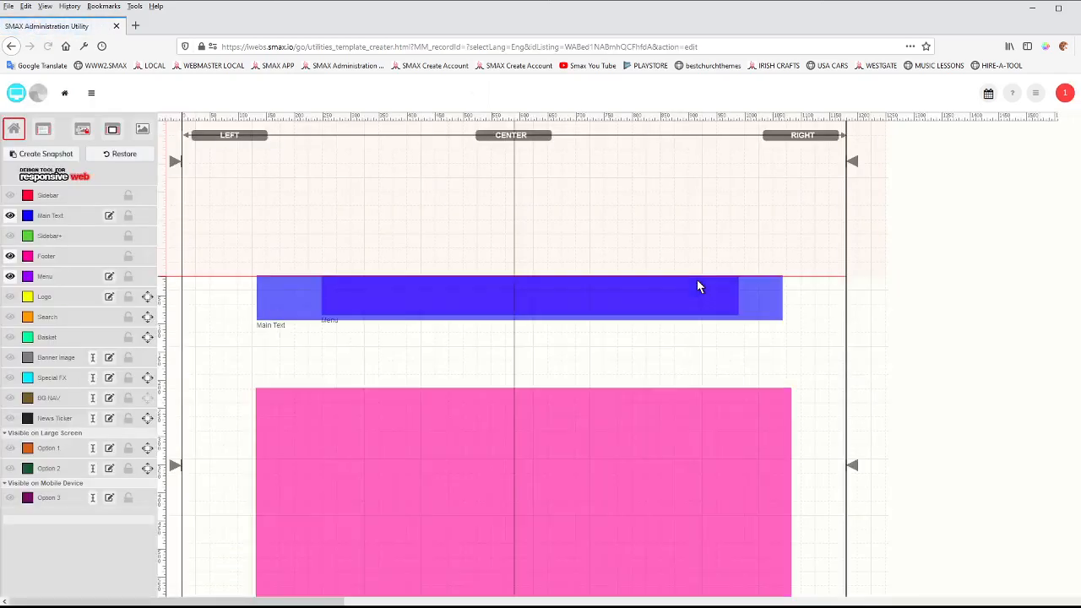
Leave the design tool and open the Home page for editing from the list of all web pages.
{"action": "left_click", "coordinate": [64, 93]}
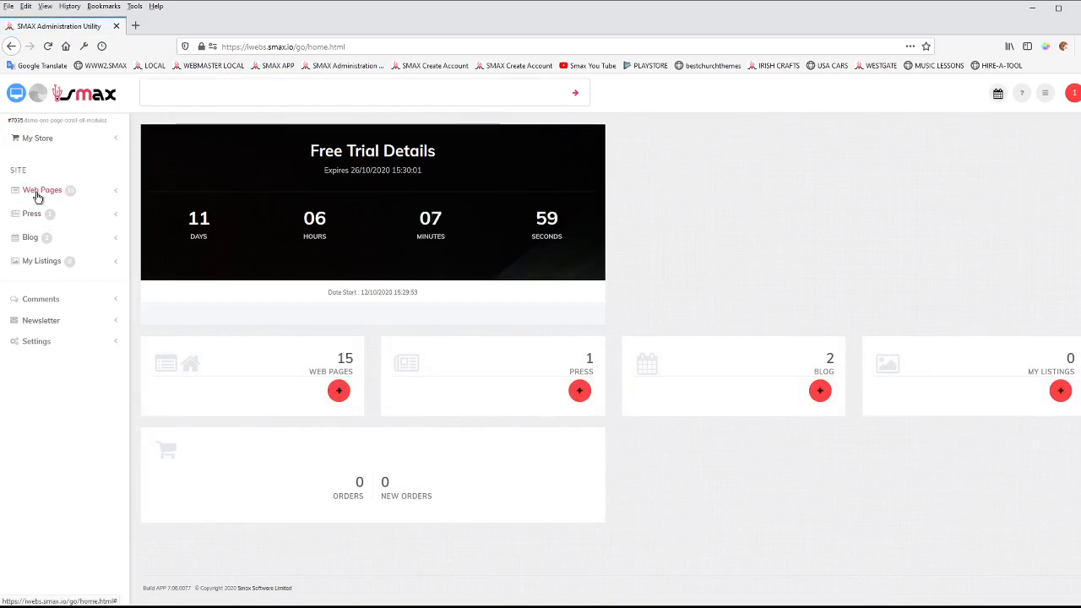
{"action": "left_click", "coordinate": [35, 194]}
{"action": "left_click", "coordinate": [36, 234]}
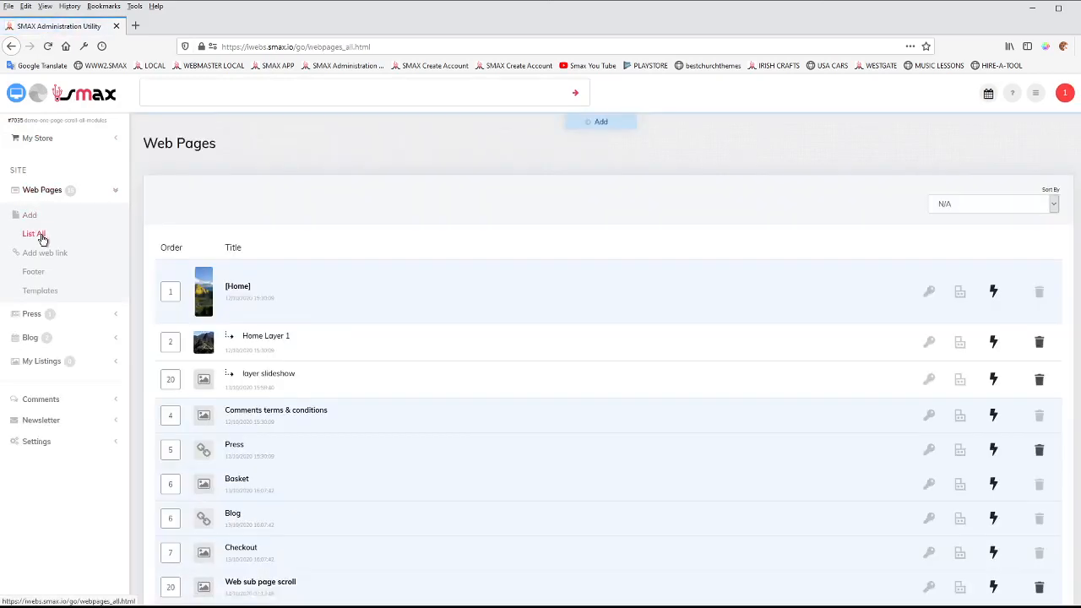
{"action": "left_click", "coordinate": [200, 304]}
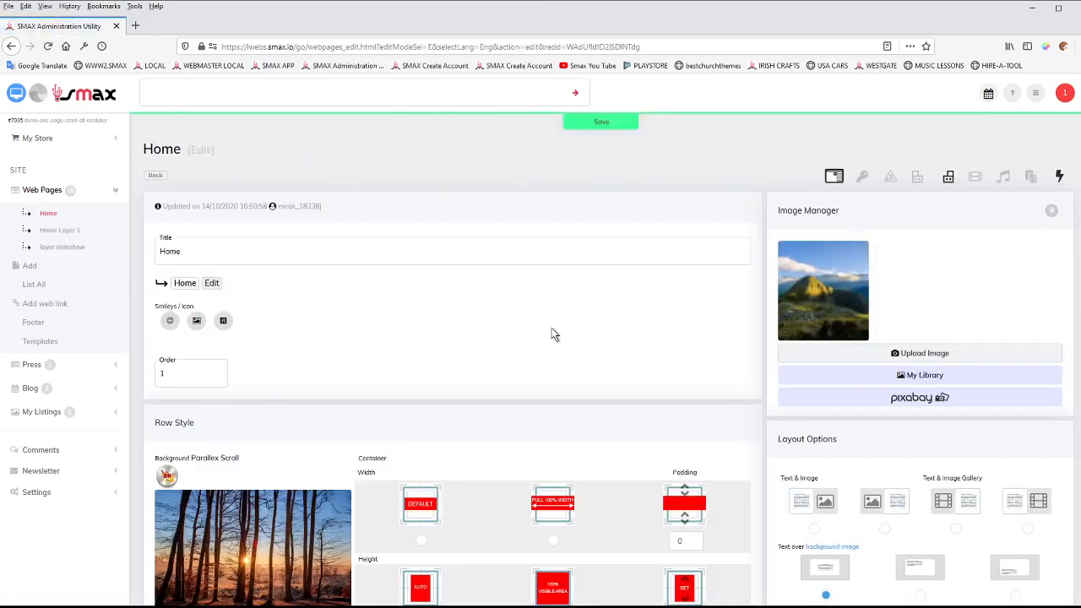
Enable the image gallery module for the Home page and check that the layout options offer text over image gallery.
{"action": "scroll", "coordinate": [563, 337], "scroll_direction": "down", "scroll_amount": 3}
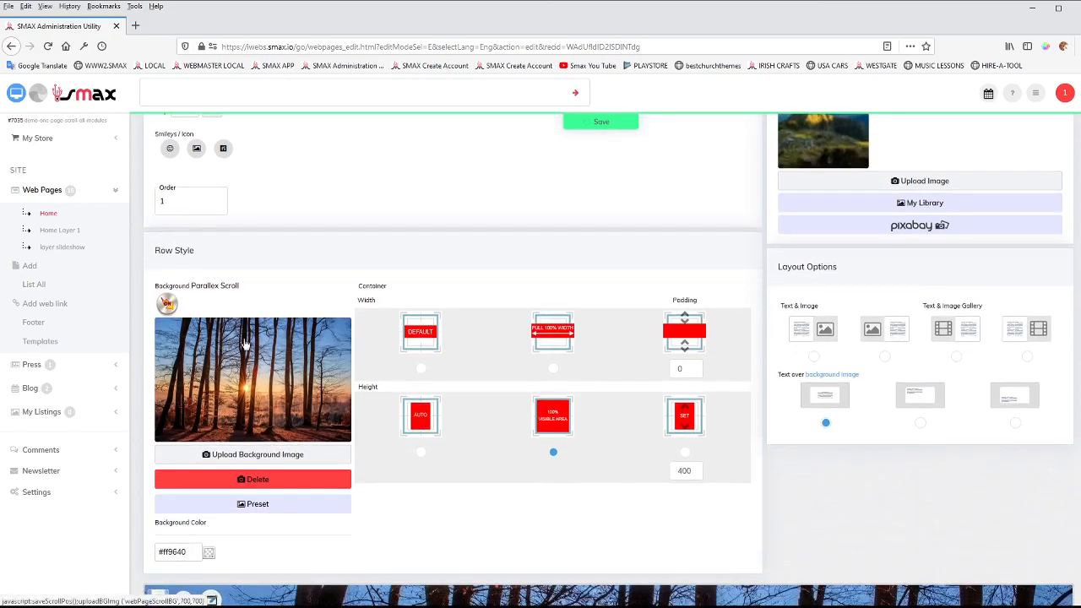
{"action": "scroll", "coordinate": [449, 409], "scroll_direction": "down", "scroll_amount": 3}
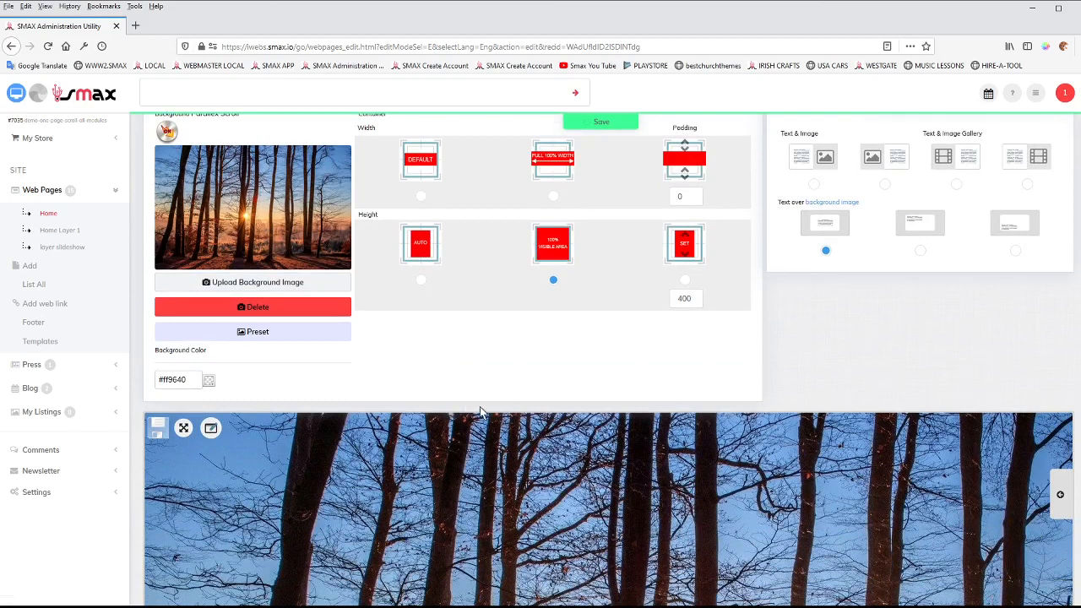
{"action": "scroll", "coordinate": [798, 403], "scroll_direction": "up", "scroll_amount": 6}
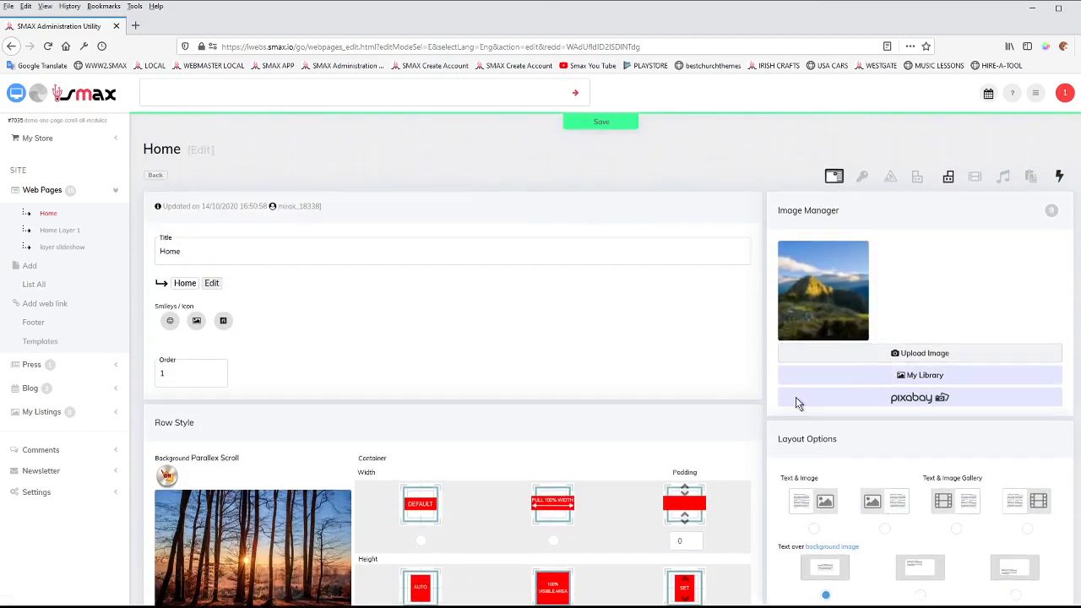
{"action": "left_click", "coordinate": [974, 177]}
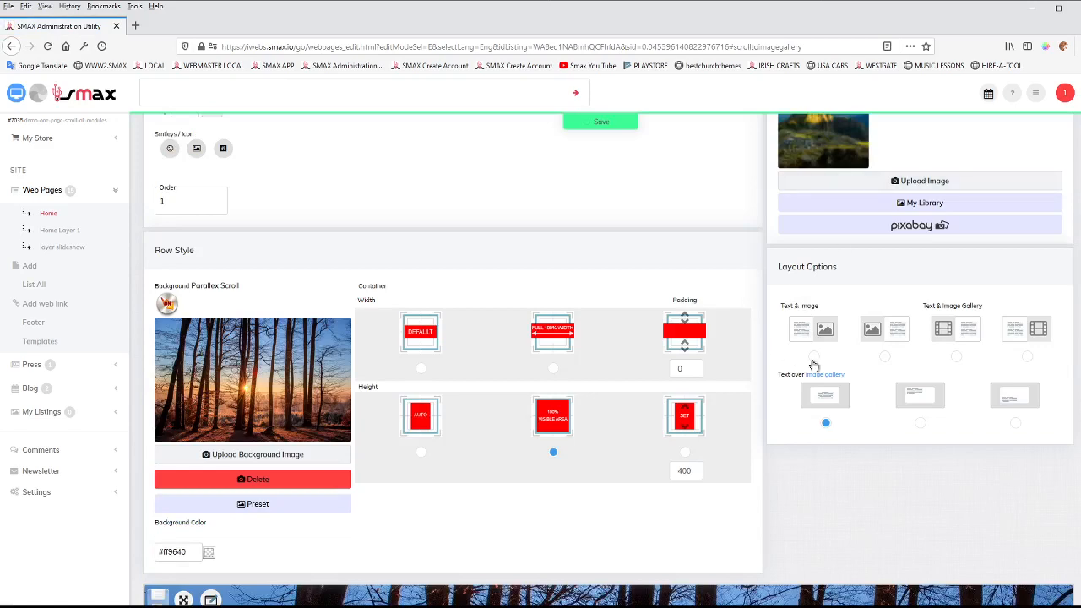
{"action": "scroll", "coordinate": [813, 365], "scroll_direction": "up", "scroll_amount": 3}
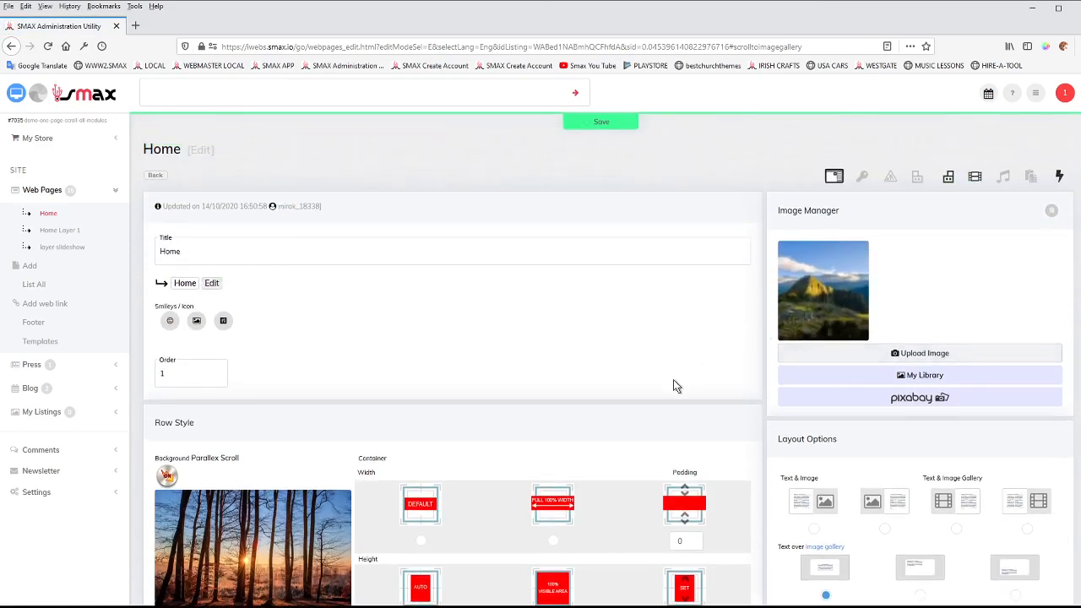
Examine the Home page's parallax background settings, banner preview, and Image Gallery section with its layout, page style and files.
{"action": "scroll", "coordinate": [674, 380], "scroll_direction": "down", "scroll_amount": 3}
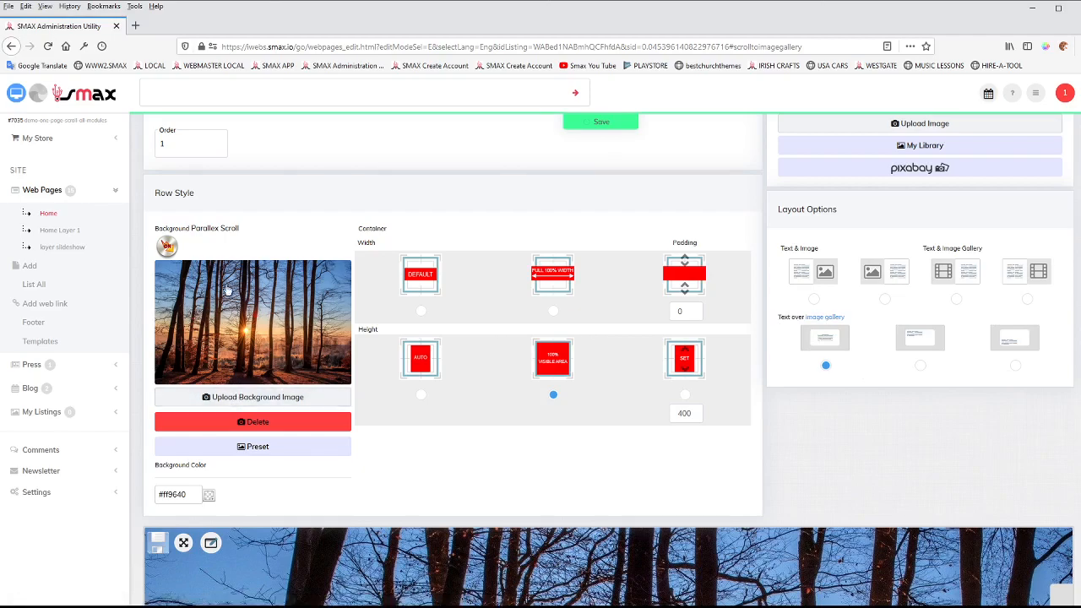
{"action": "scroll", "coordinate": [801, 404], "scroll_direction": "down", "scroll_amount": 15}
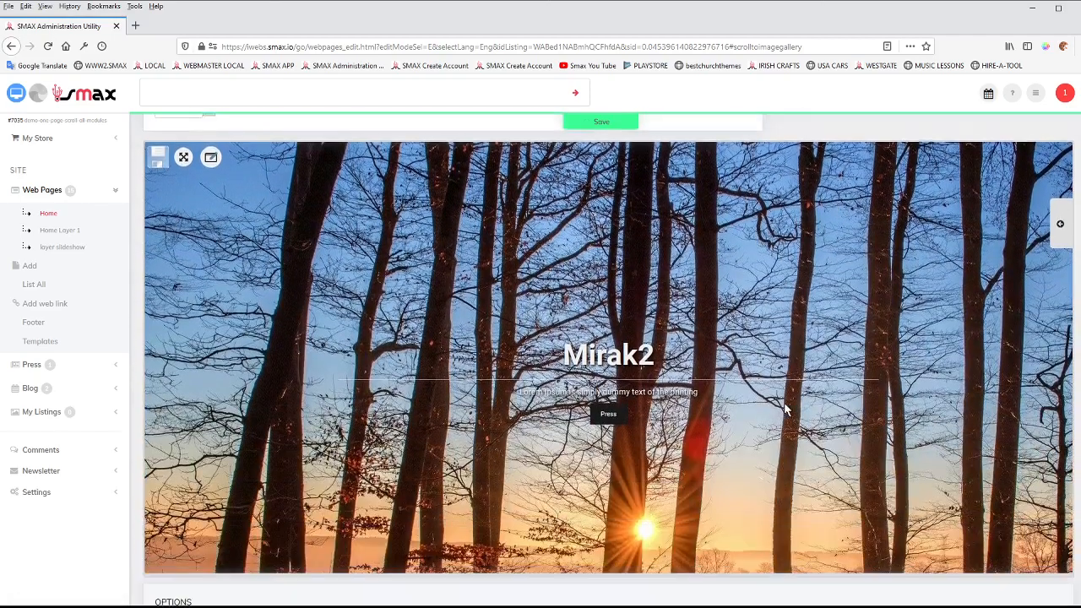
{"action": "scroll", "coordinate": [724, 405], "scroll_direction": "down", "scroll_amount": 5}
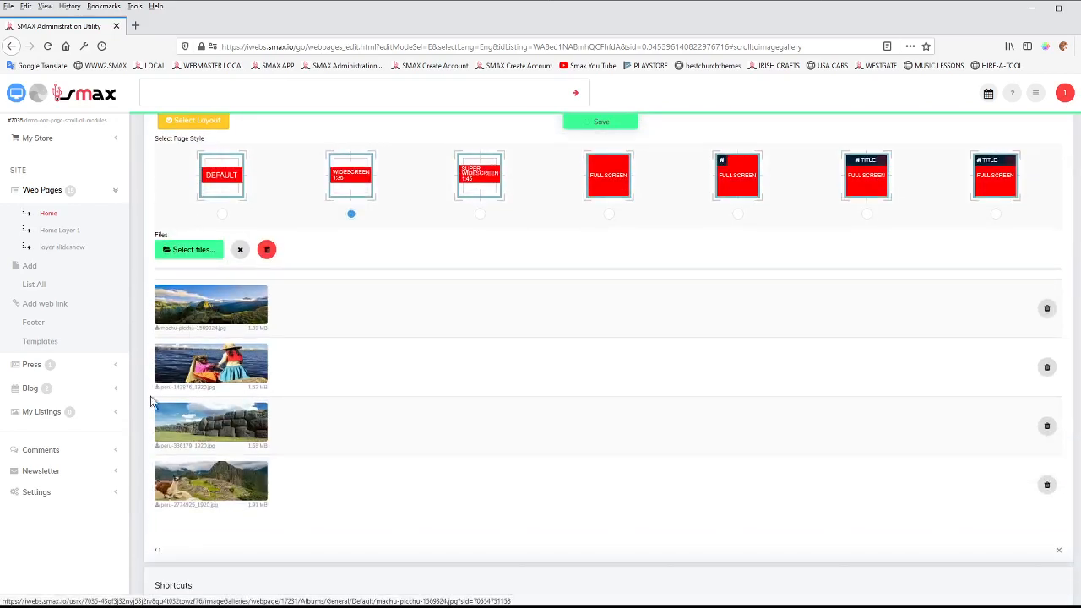
{"action": "scroll", "coordinate": [327, 337], "scroll_direction": "up", "scroll_amount": 3}
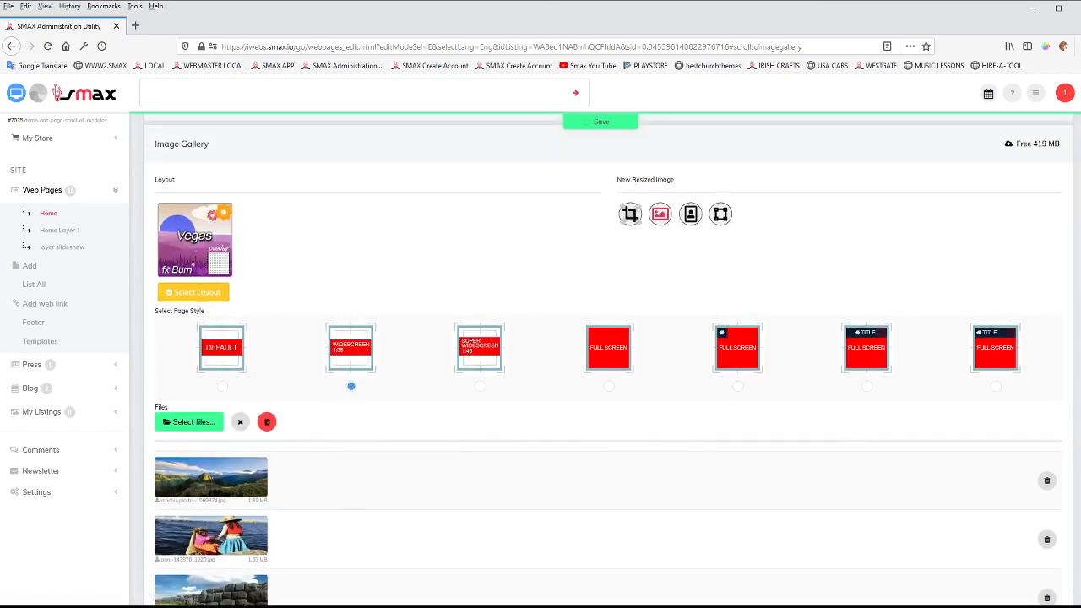
{"action": "scroll", "coordinate": [1066, 265], "scroll_direction": "up", "scroll_amount": 10}
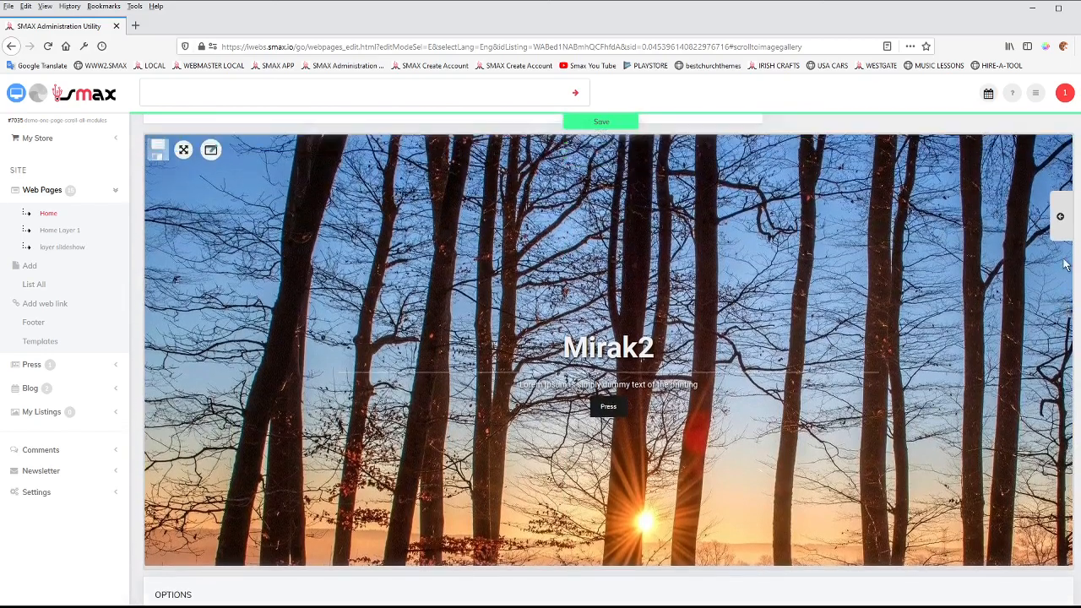
{"action": "left_click_drag", "start_coordinate": [1063, 260], "coordinate": [1070, 257]}
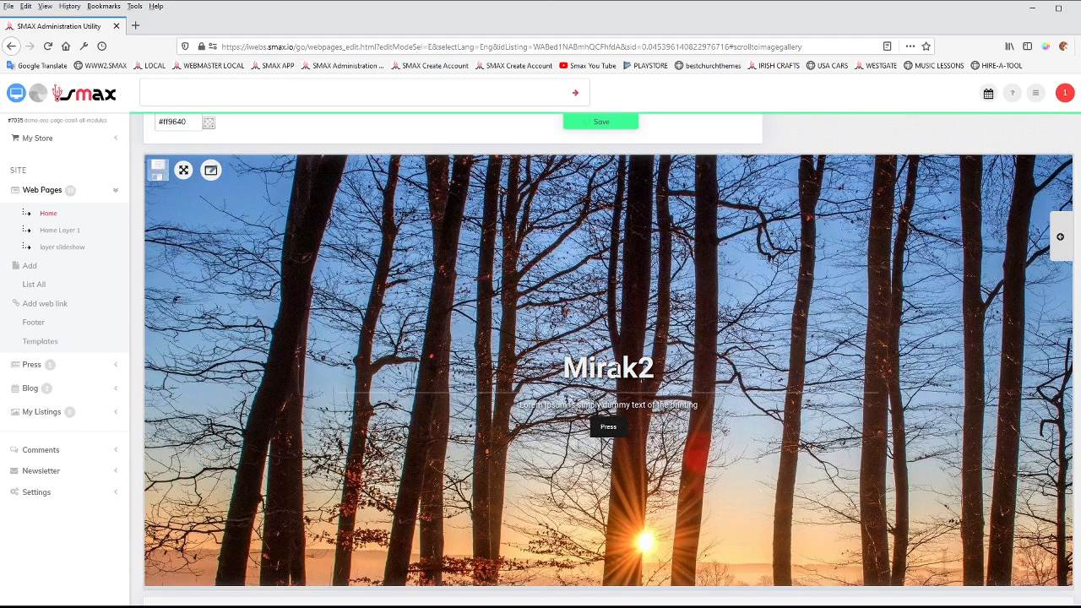
{"action": "scroll", "coordinate": [1056, 238], "scroll_direction": "down", "scroll_amount": 4}
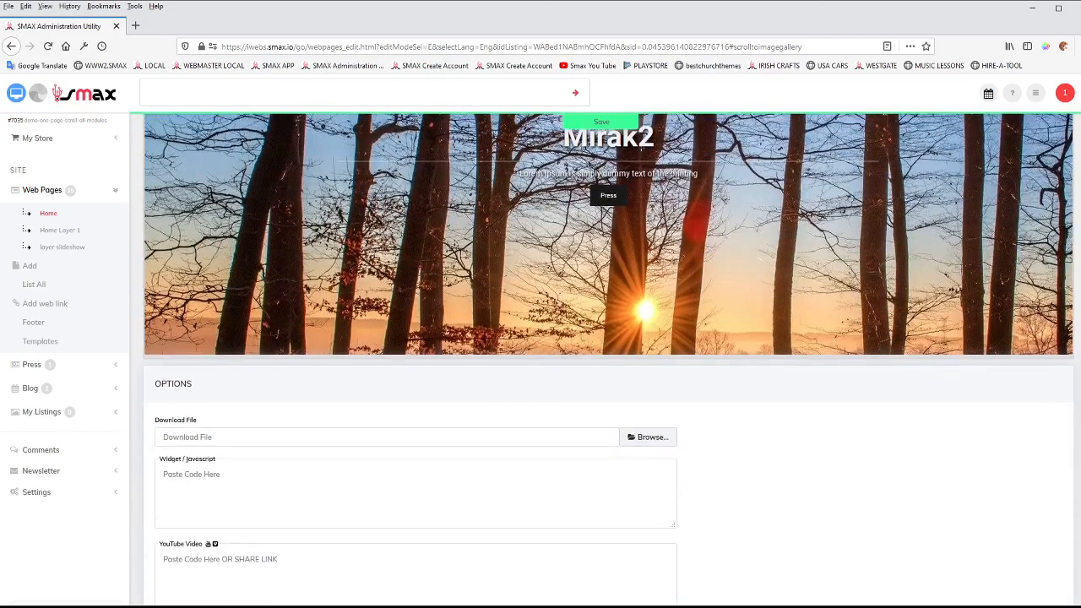
{"action": "scroll", "coordinate": [1066, 379], "scroll_direction": "down", "scroll_amount": 3}
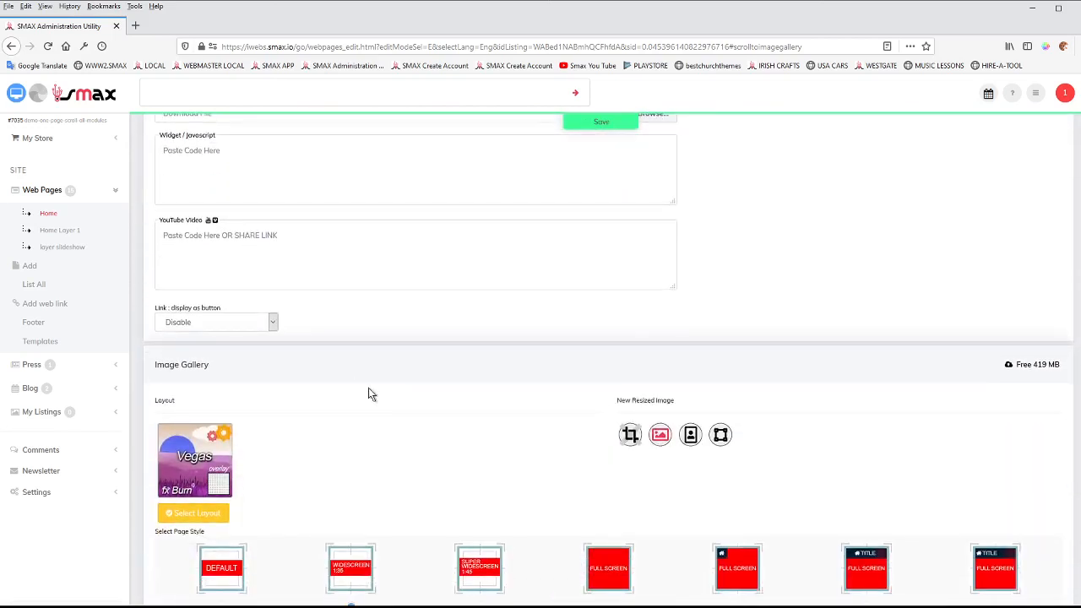
{"action": "scroll", "coordinate": [318, 395], "scroll_direction": "down", "scroll_amount": 1}
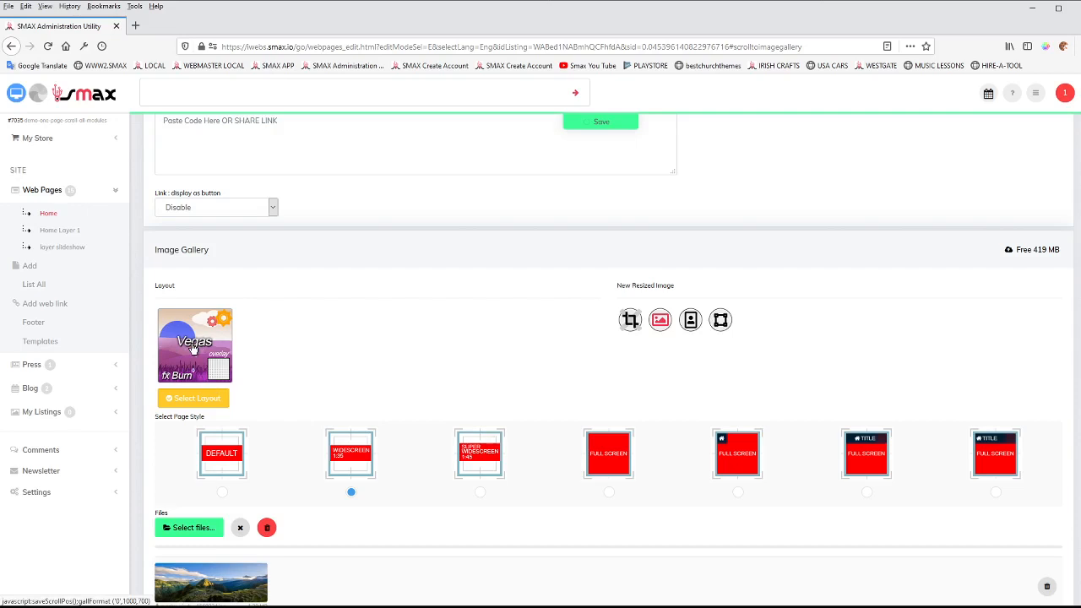
View the available VEGAS full background slideshow layouts for the Home image gallery and close the selection without changing it.
{"action": "left_click", "coordinate": [196, 397]}
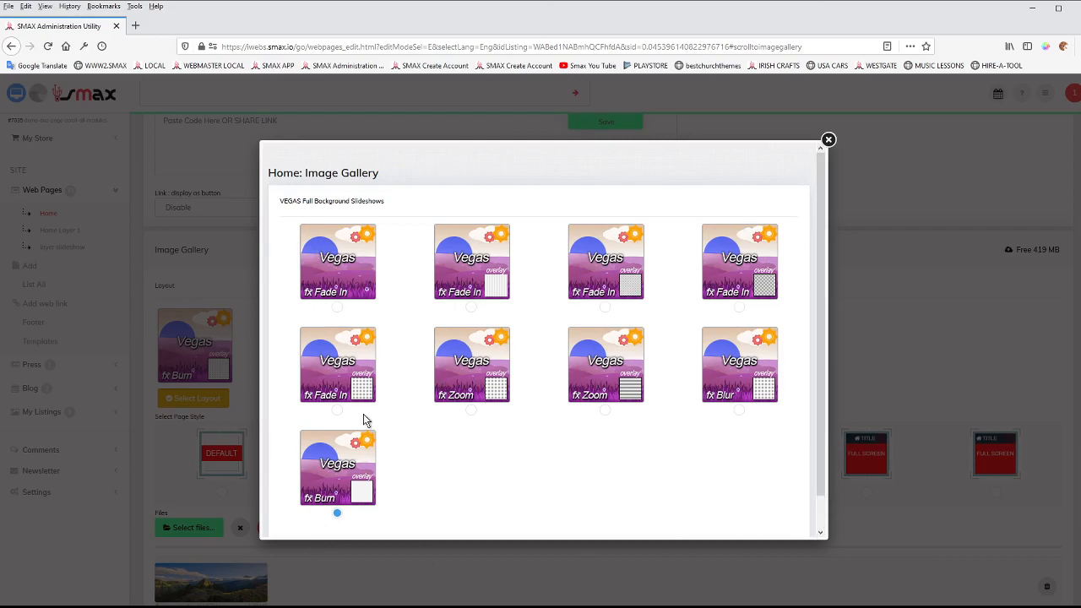
{"action": "left_click", "coordinate": [828, 140]}
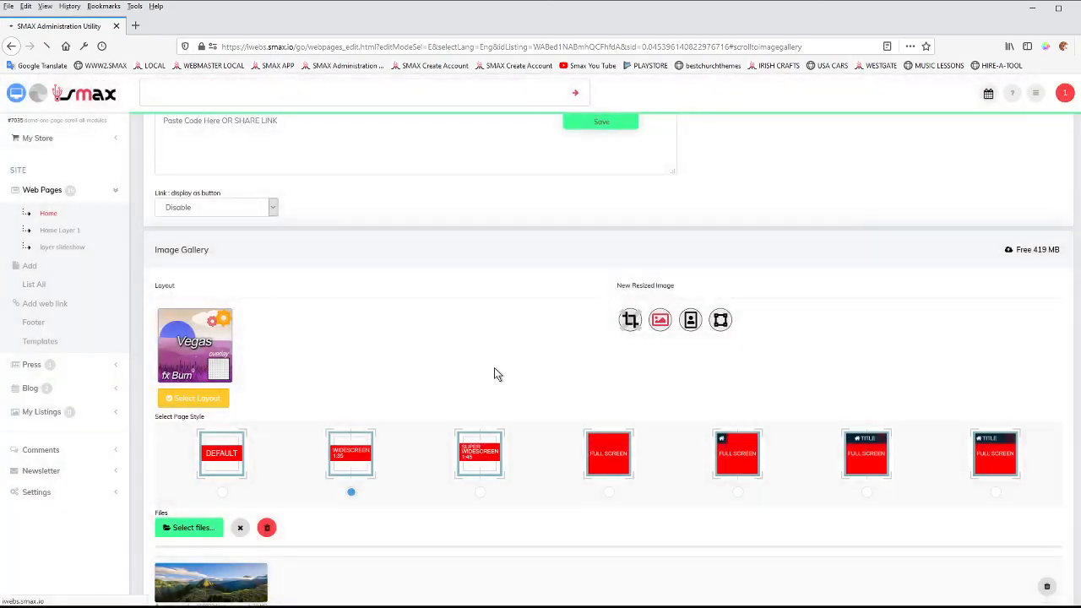
{"action": "scroll", "coordinate": [380, 363], "scroll_direction": "down", "scroll_amount": 2}
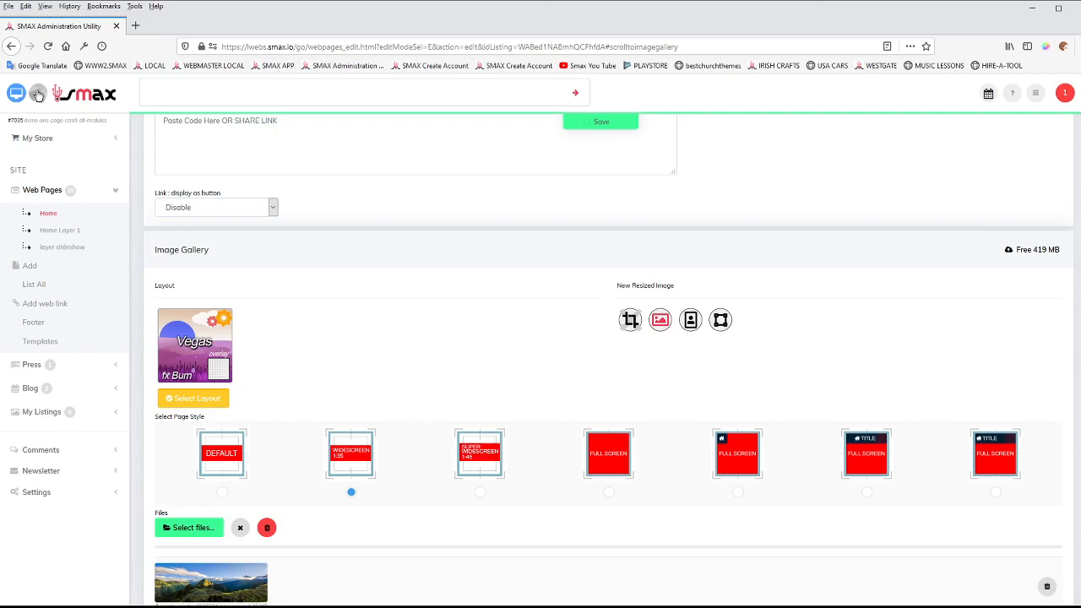
{"action": "scroll", "coordinate": [546, 398], "scroll_direction": "down", "scroll_amount": 3}
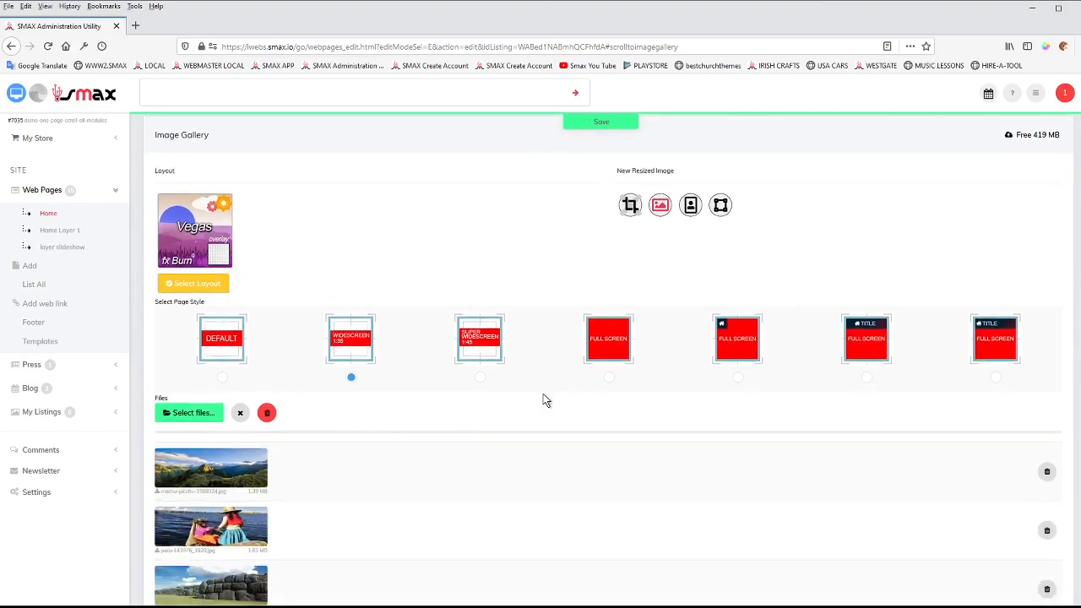
Review the banner preview, the gallery's resize options and image files, and the Home page's row style settings.
{"action": "scroll", "coordinate": [546, 395], "scroll_direction": "up", "scroll_amount": 20}
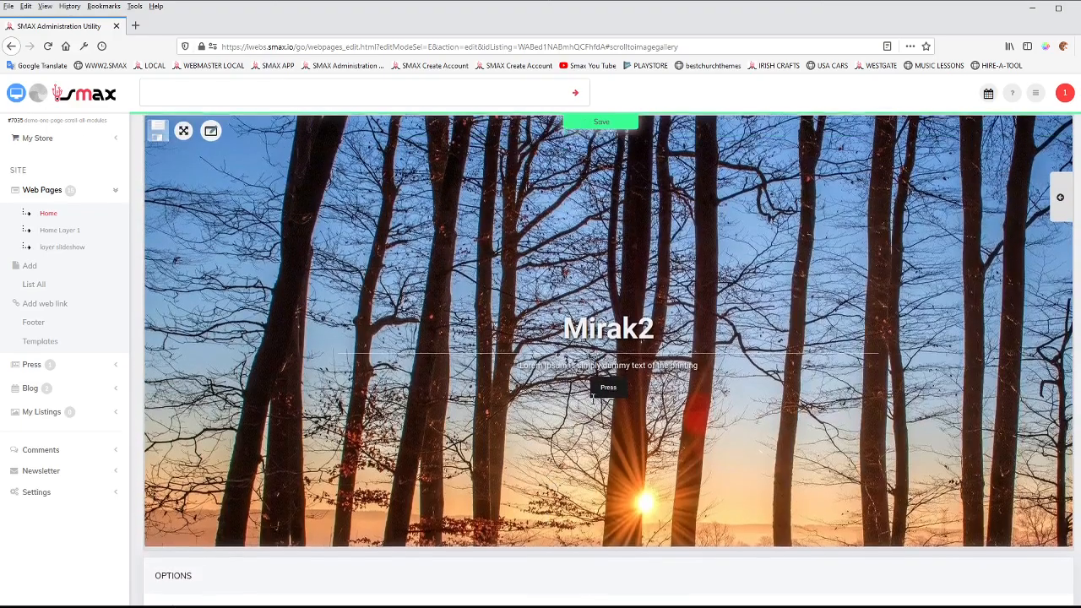
{"action": "scroll", "coordinate": [640, 412], "scroll_direction": "up", "scroll_amount": 2}
{"action": "scroll", "coordinate": [639, 414], "scroll_direction": "down", "scroll_amount": 15}
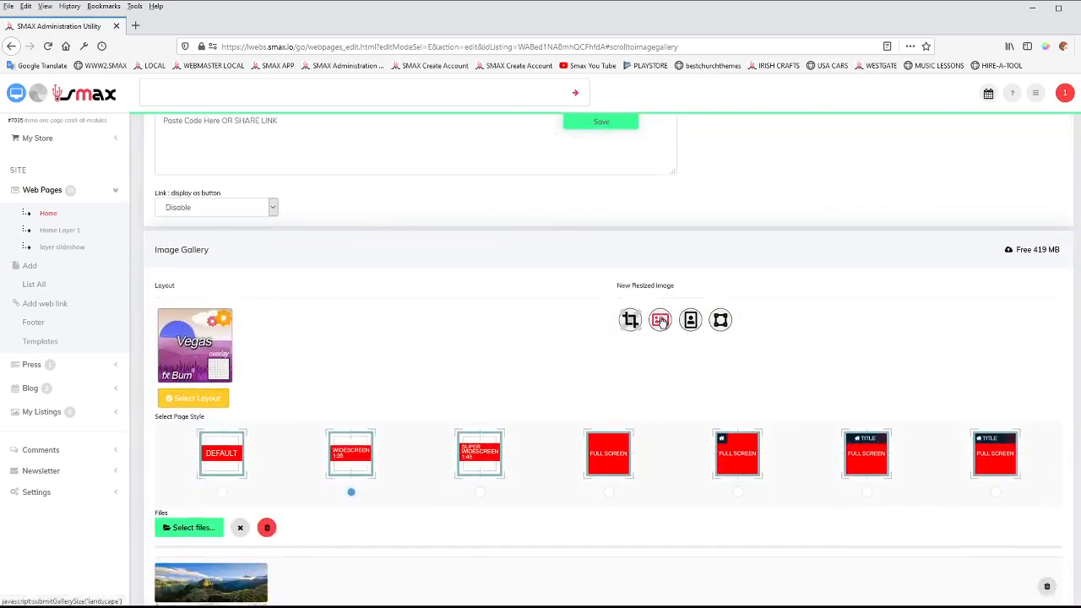
{"action": "scroll", "coordinate": [390, 498], "scroll_direction": "down", "scroll_amount": 3}
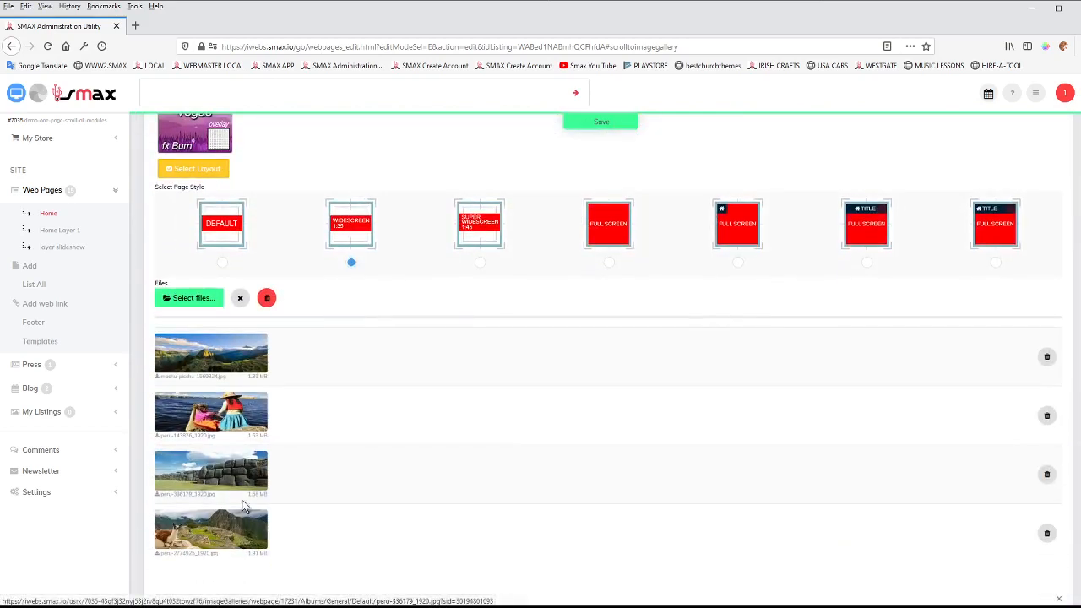
{"action": "scroll", "coordinate": [599, 350], "scroll_direction": "up", "scroll_amount": 15}
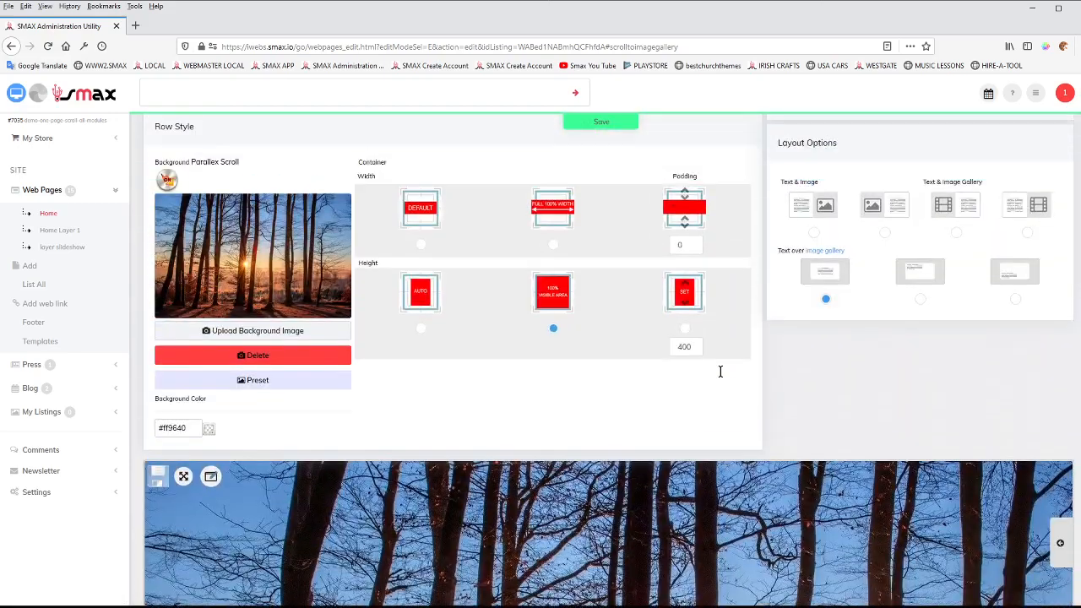
{"action": "scroll", "coordinate": [720, 376], "scroll_direction": "up", "scroll_amount": 3}
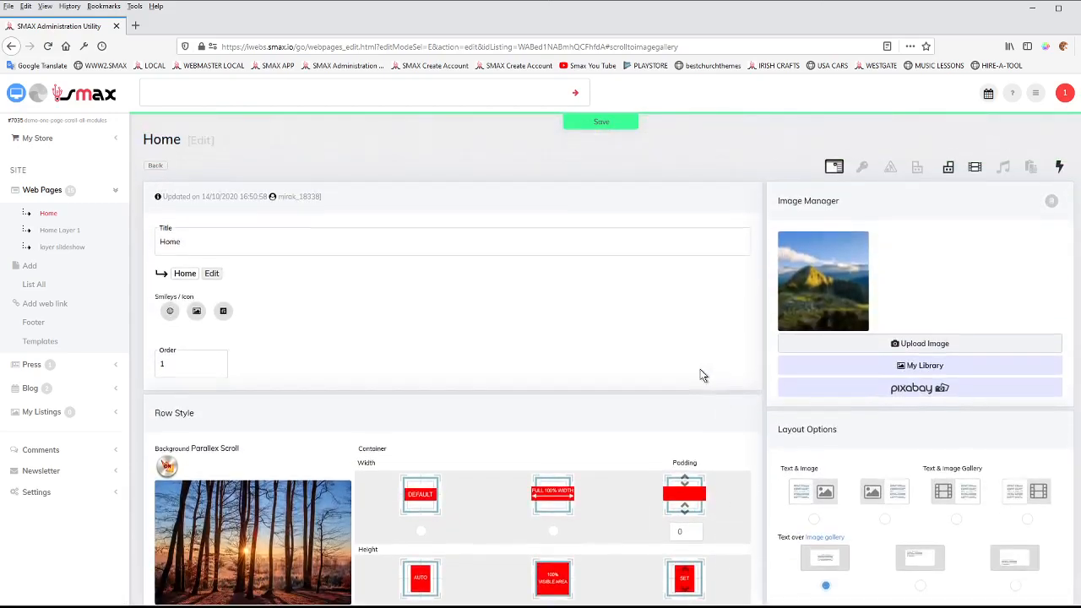
Preview the live Home page and examine the slideshow banner and its sticky header at the 100% visible area height.
{"action": "scroll", "coordinate": [290, 251], "scroll_direction": "down", "scroll_amount": 1}
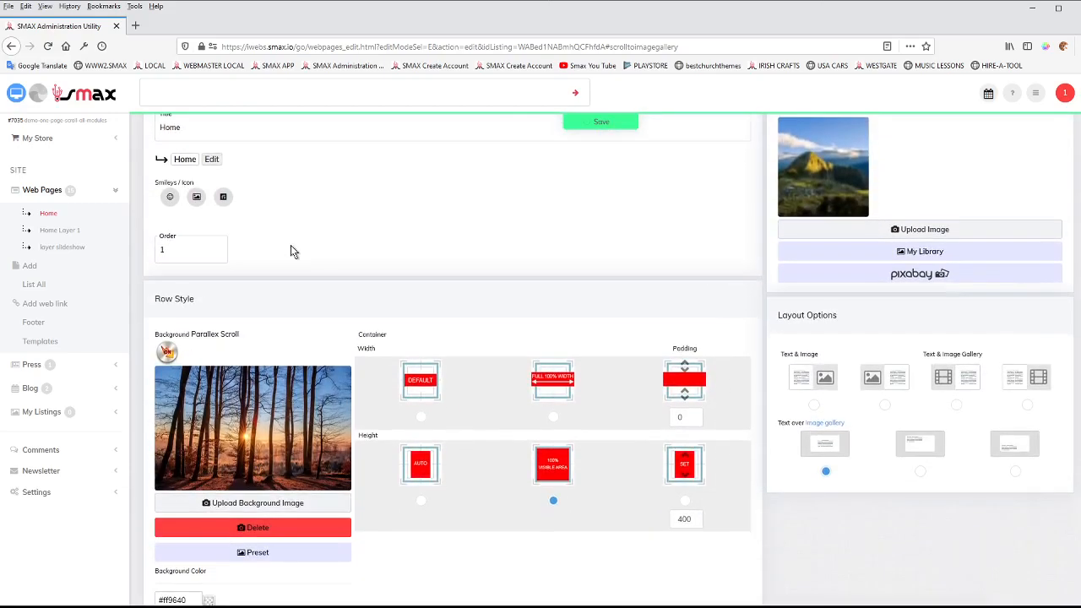
{"action": "left_click", "coordinate": [16, 95]}
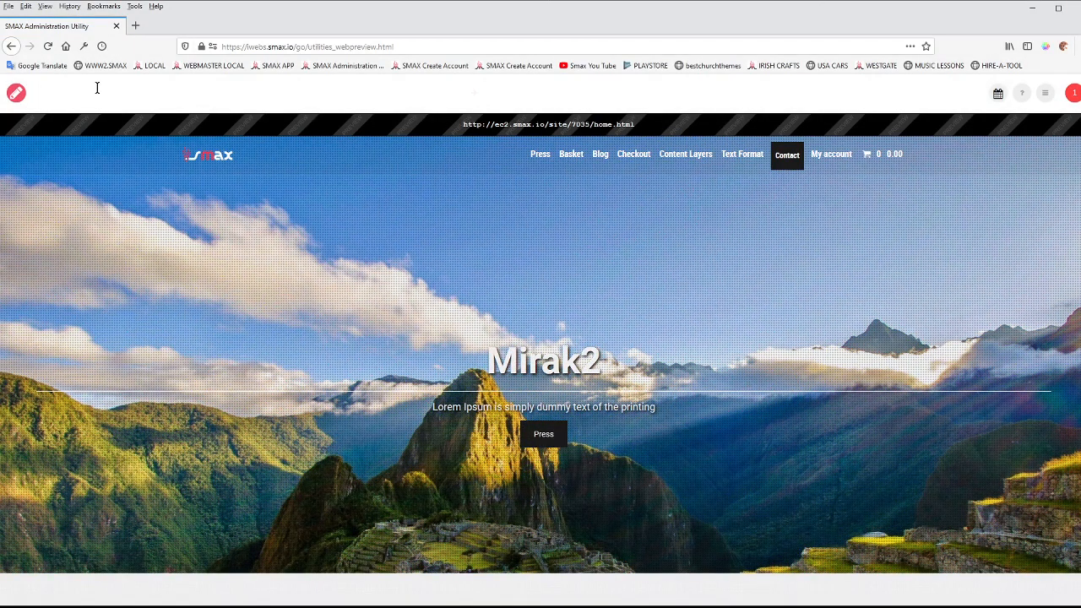
{"action": "scroll", "coordinate": [333, 271], "scroll_direction": "down", "scroll_amount": 3}
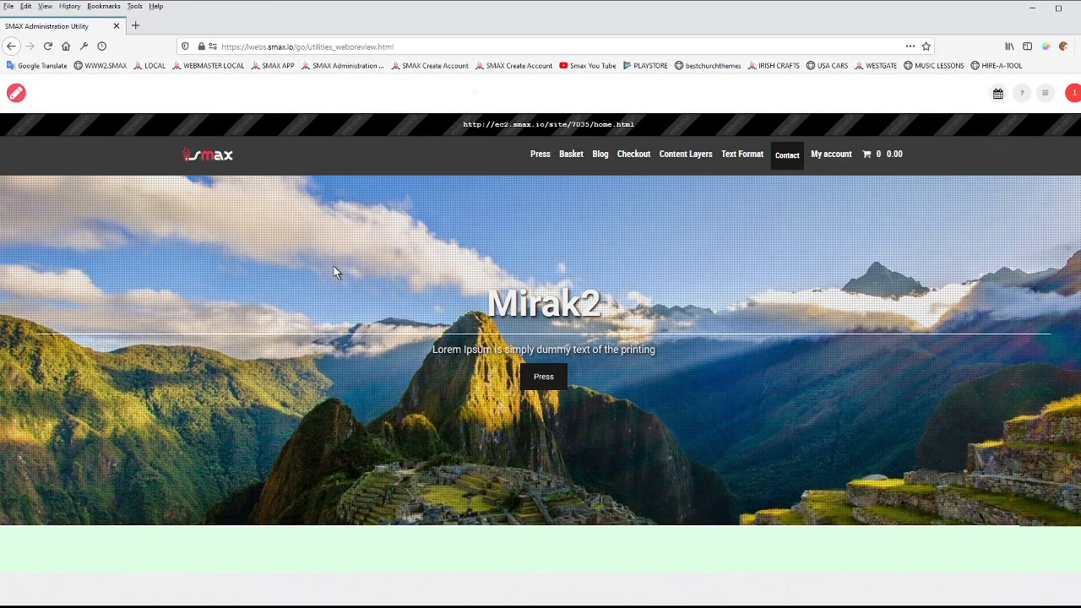
{"action": "scroll", "coordinate": [334, 270], "scroll_direction": "up", "scroll_amount": 3}
{"action": "scroll", "coordinate": [334, 270], "scroll_direction": "down", "scroll_amount": 3}
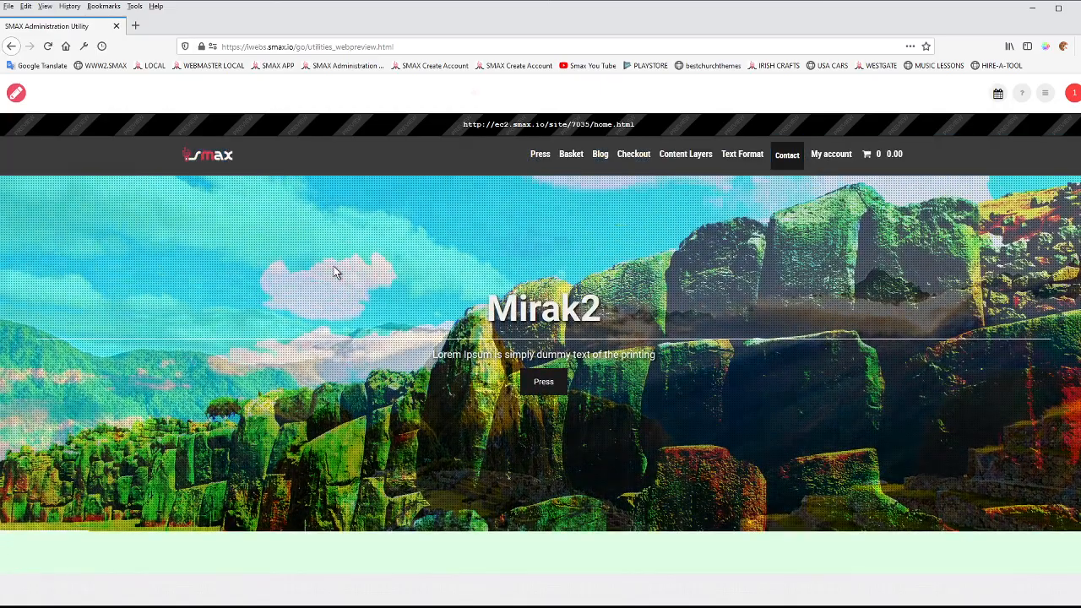
{"action": "scroll", "coordinate": [333, 270], "scroll_direction": "up", "scroll_amount": 1}
{"action": "scroll", "coordinate": [334, 270], "scroll_direction": "up", "scroll_amount": 2}
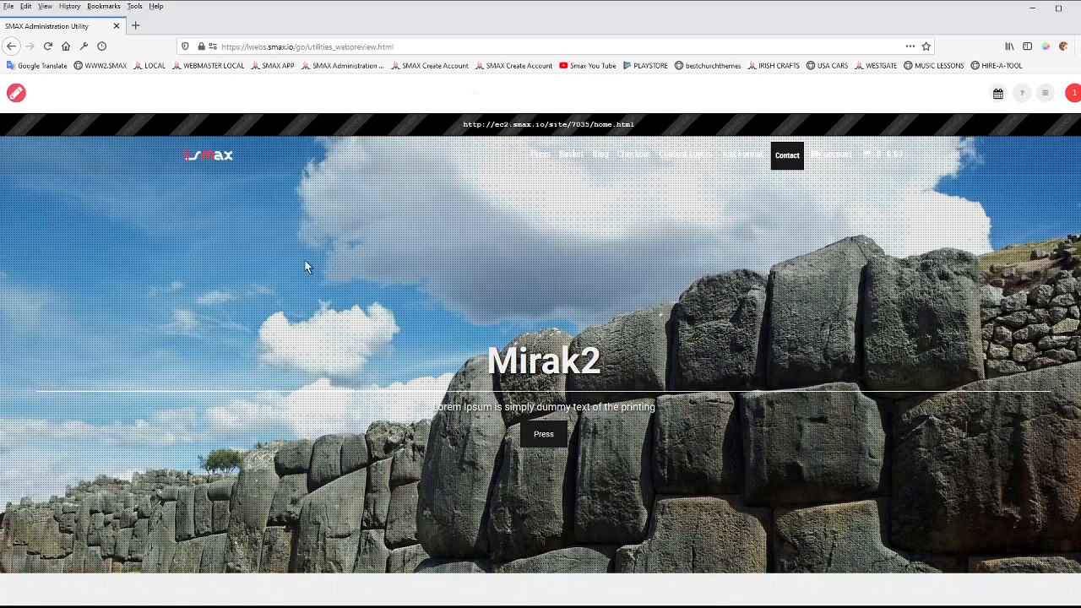
{"action": "scroll", "coordinate": [302, 266], "scroll_direction": "down", "scroll_amount": 1}
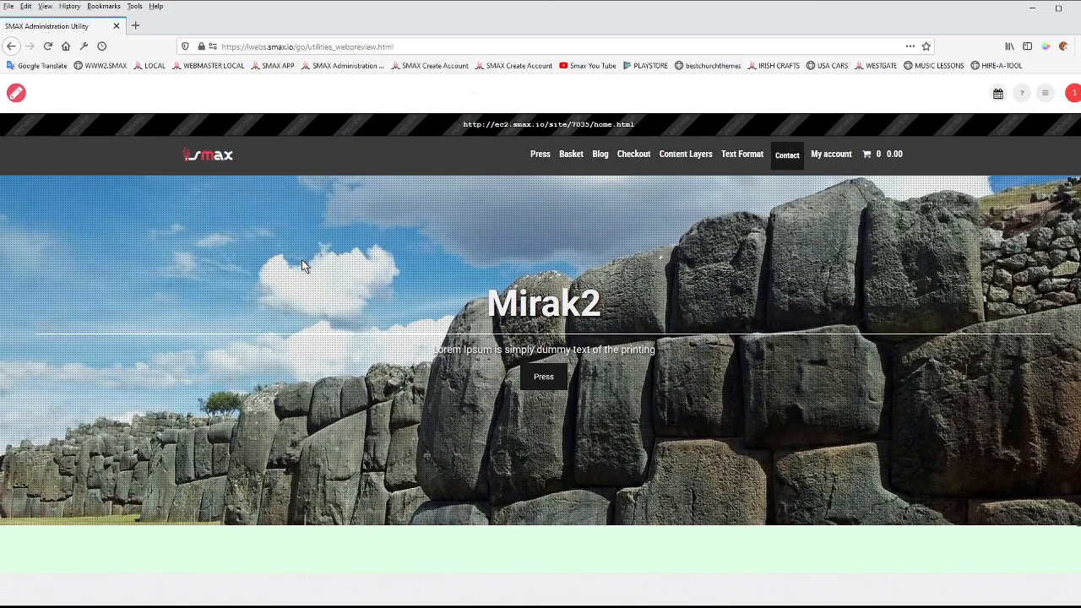
{"action": "scroll", "coordinate": [301, 259], "scroll_direction": "up", "scroll_amount": 1}
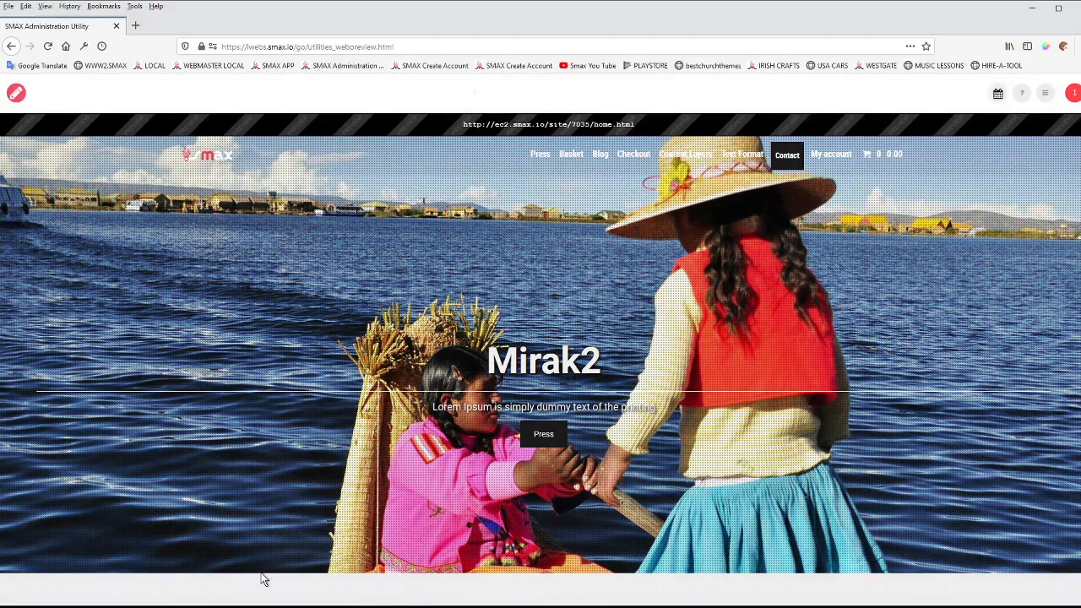
Check how the slideshow banner in the preview gives way to the "Heading 1 Text Goes Here" section below it.
{"action": "scroll", "coordinate": [263, 579], "scroll_direction": "down", "scroll_amount": 3}
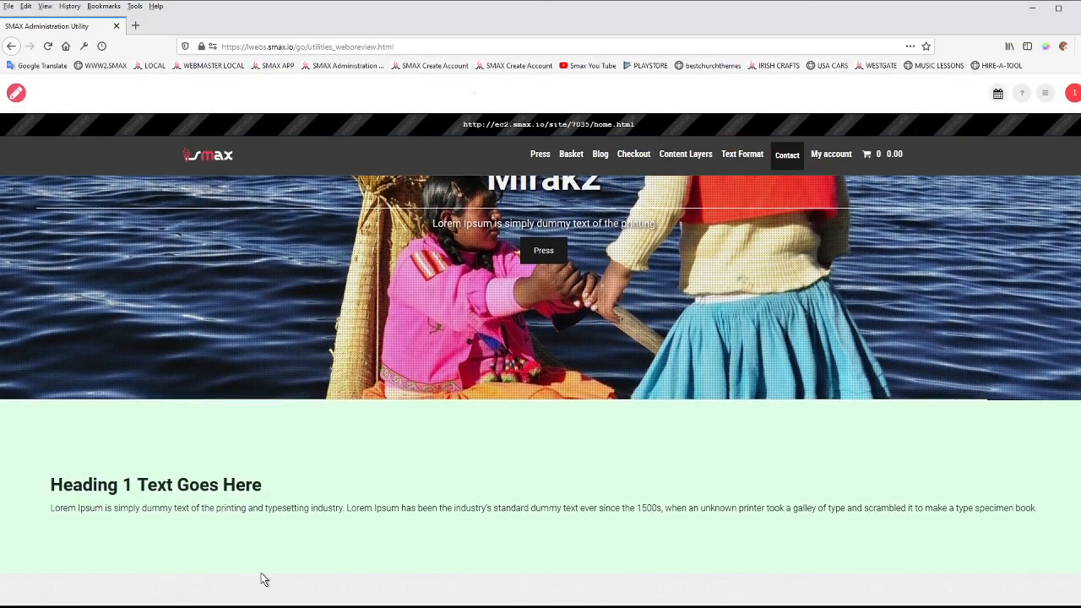
{"action": "scroll", "coordinate": [253, 541], "scroll_direction": "down", "scroll_amount": 3}
{"action": "scroll", "coordinate": [253, 541], "scroll_direction": "up", "scroll_amount": 3}
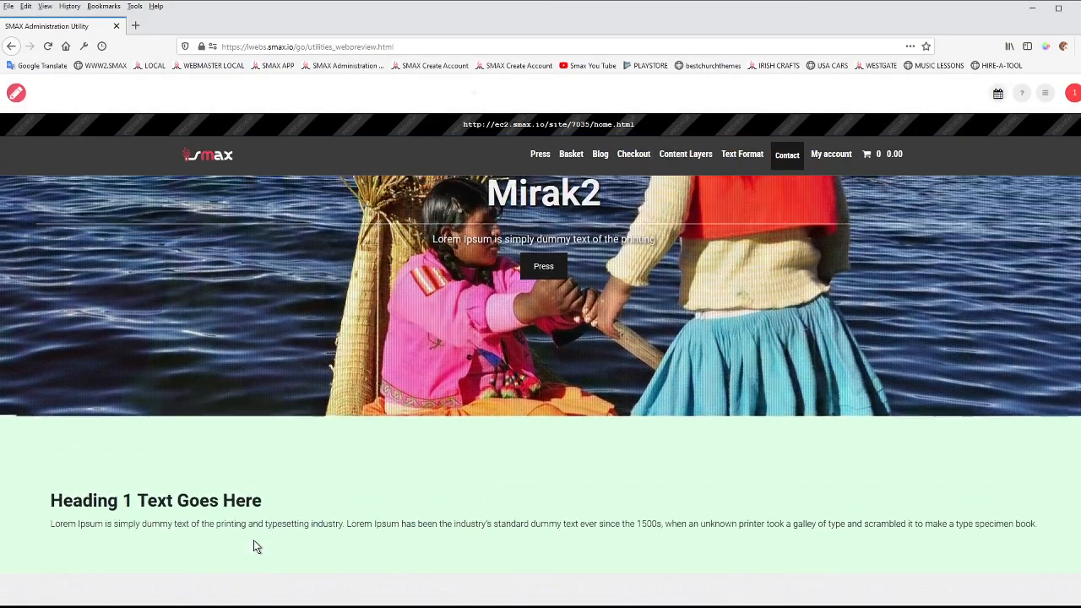
{"action": "scroll", "coordinate": [253, 540], "scroll_direction": "up", "scroll_amount": 3}
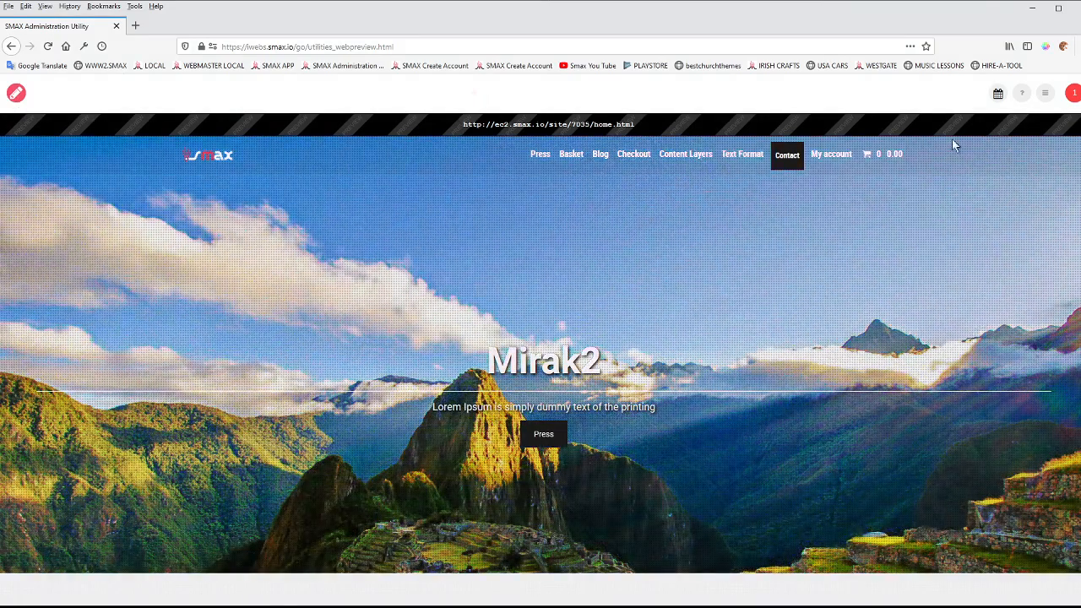
{"action": "scroll", "coordinate": [507, 271], "scroll_direction": "down", "scroll_amount": 3}
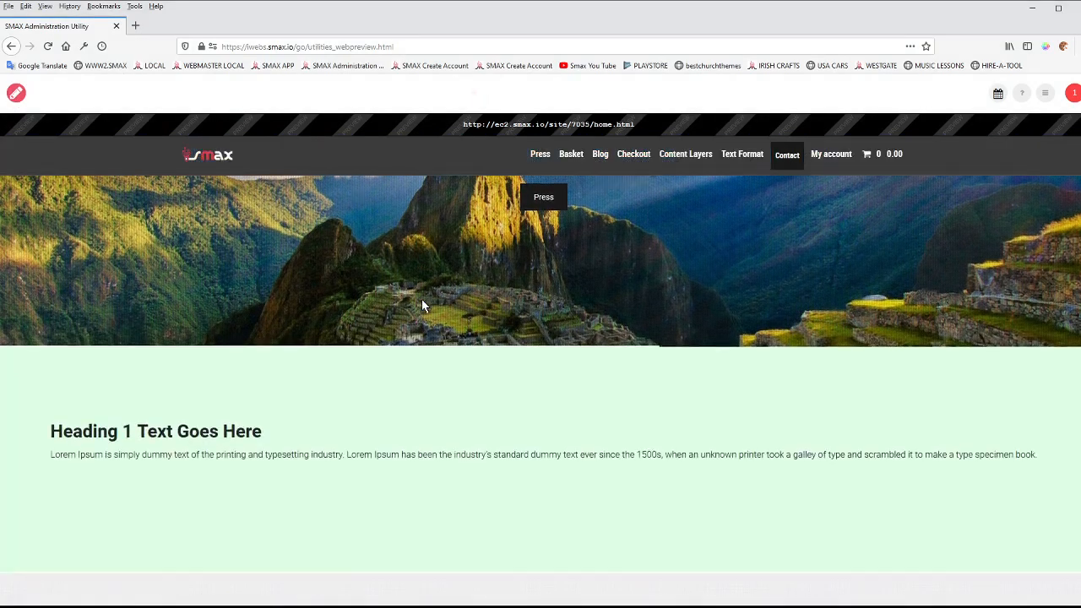
{"action": "scroll", "coordinate": [402, 306], "scroll_direction": "up", "scroll_amount": 3}
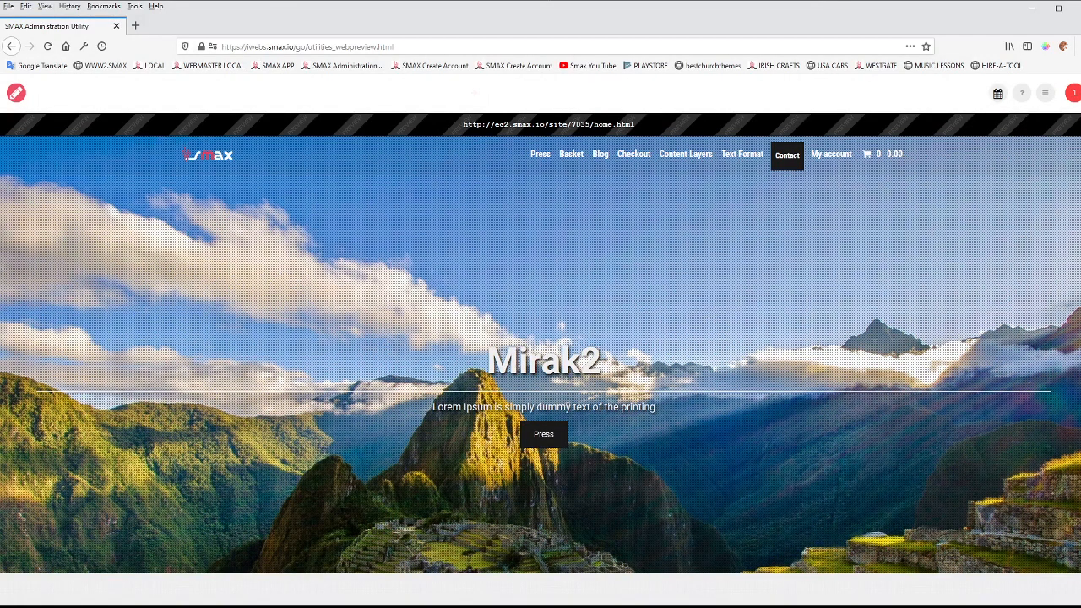
Narrow the browser window to phone width, check the banner and collapsible navigation menu, and widen the window again.
{"action": "left_click_drag", "start_coordinate": [1075, 46], "coordinate": [274, 297]}
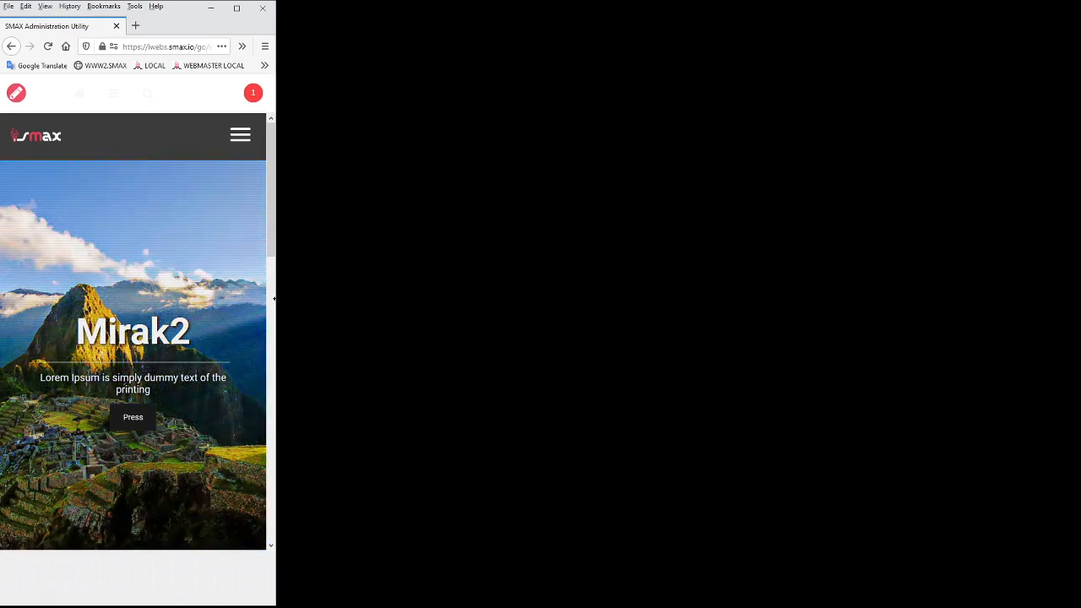
{"action": "left_click", "coordinate": [238, 147]}
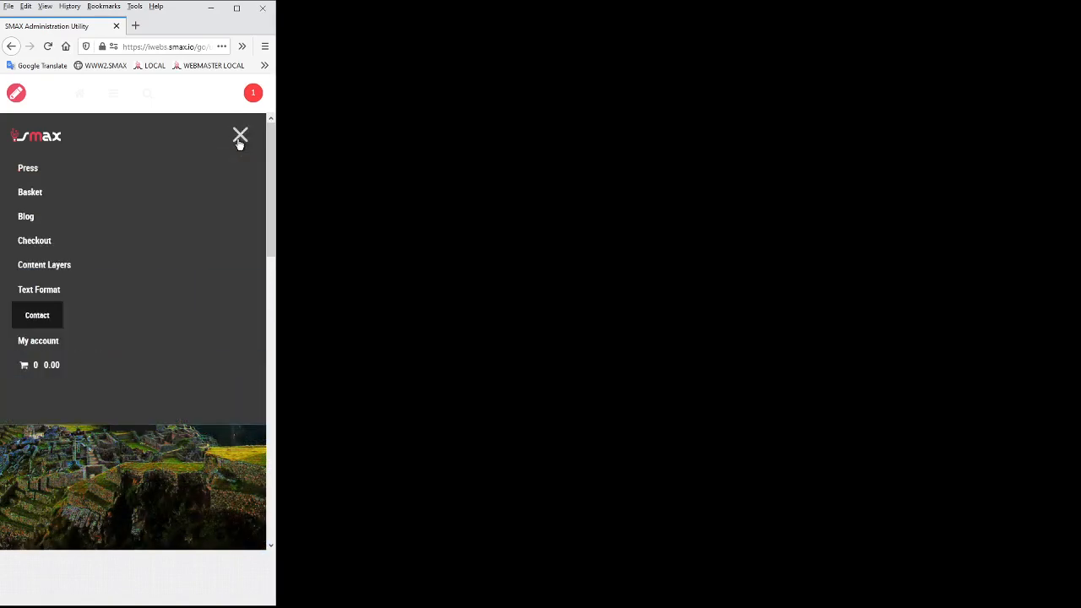
{"action": "left_click", "coordinate": [239, 142]}
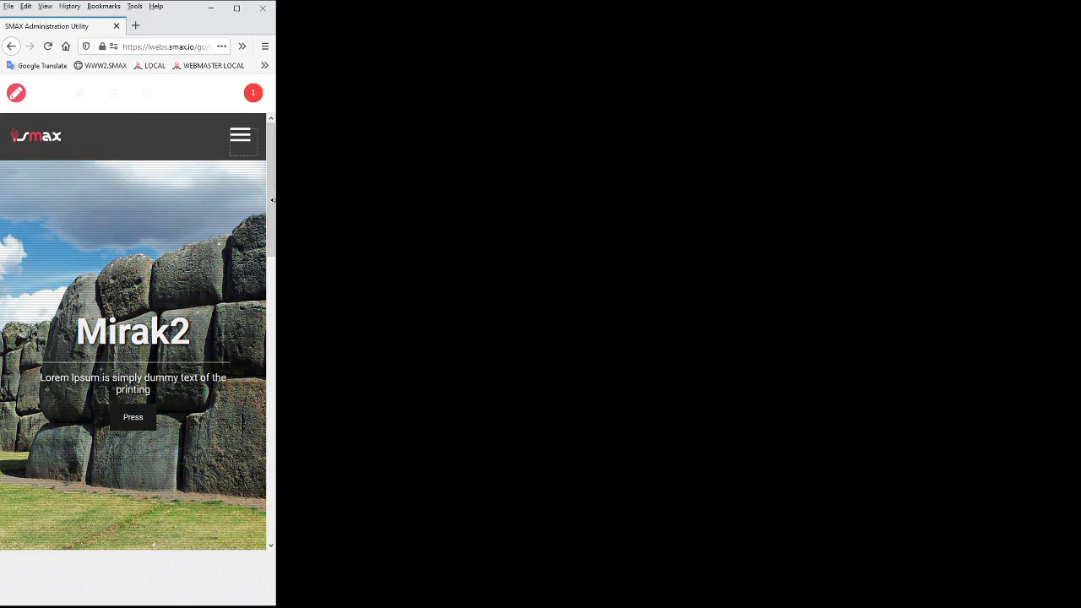
{"action": "left_click_drag", "start_coordinate": [273, 200], "coordinate": [1076, 284]}
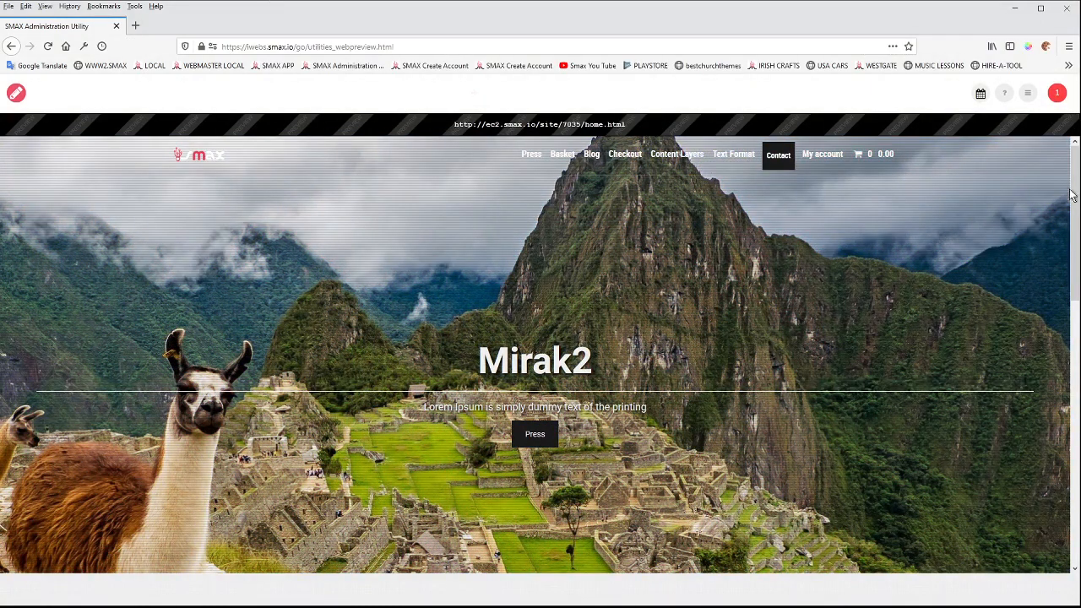
{"action": "mouse_move", "coordinate": [1075, 187]}
{"action": "left_mouse_down"}
{"action": "mouse_move", "coordinate": [1077, 211]}
{"action": "mouse_move", "coordinate": [1074, 169]}
{"action": "left_mouse_up"}
Return to editing the Home page, switch the row height to the Set option at 400, and preview the page.
{"action": "left_click", "coordinate": [16, 94]}
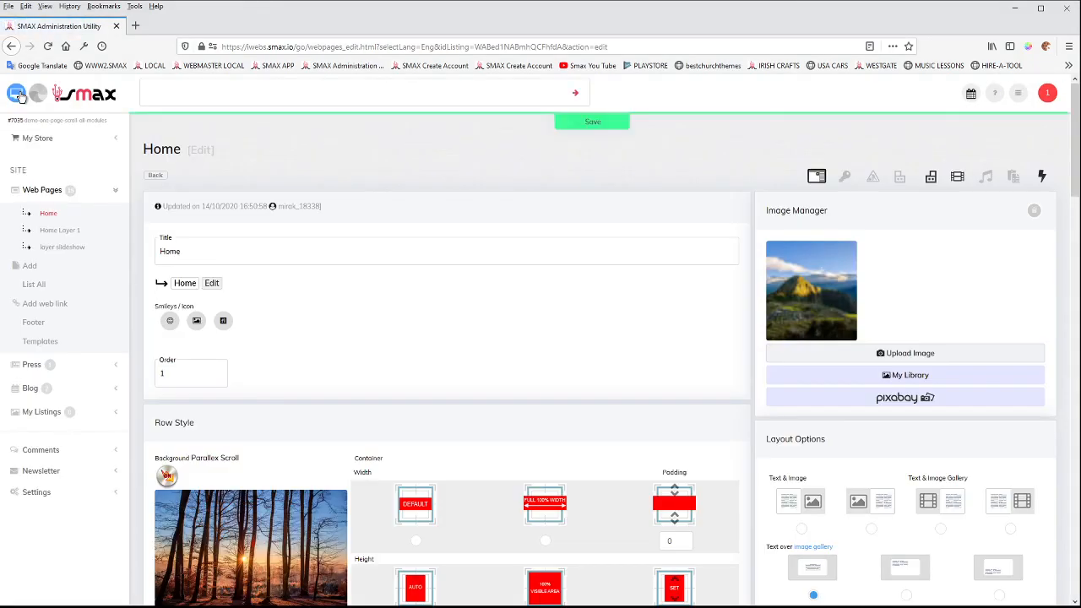
{"action": "scroll", "coordinate": [529, 330], "scroll_direction": "down", "scroll_amount": 5}
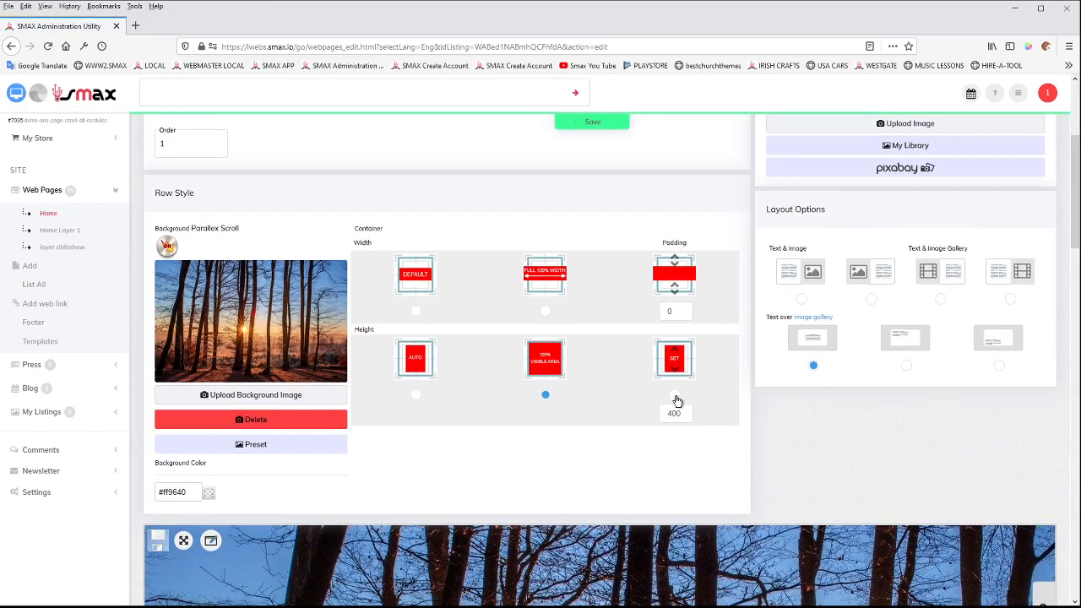
{"action": "left_click", "coordinate": [675, 396]}
{"action": "left_click", "coordinate": [16, 93]}
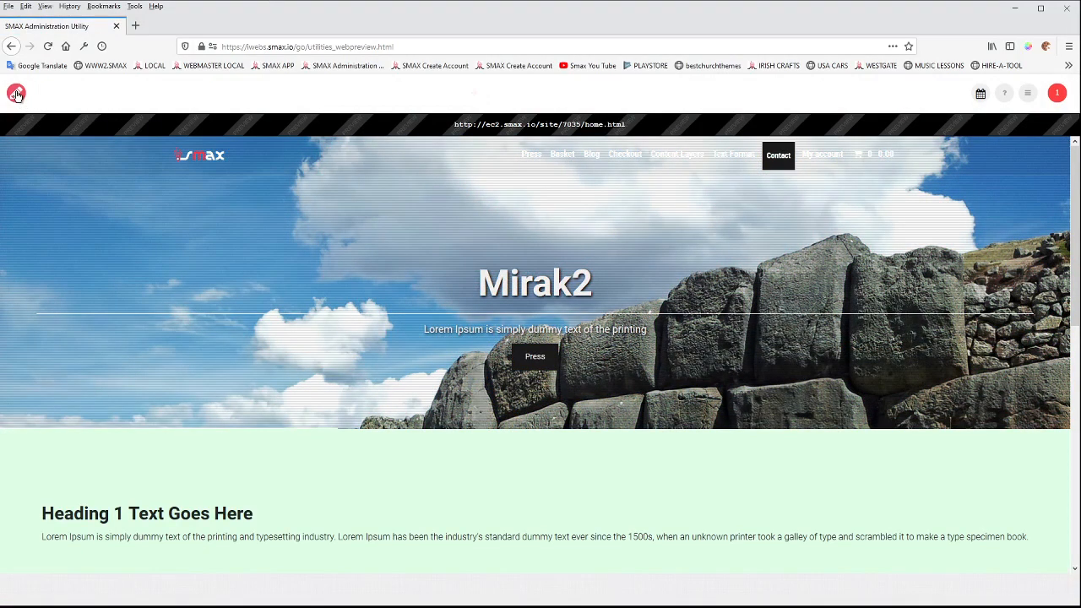
Return to the Home page editor and review the row style, banner text preview, text over image gallery layout and module options.
{"action": "left_click", "coordinate": [16, 94]}
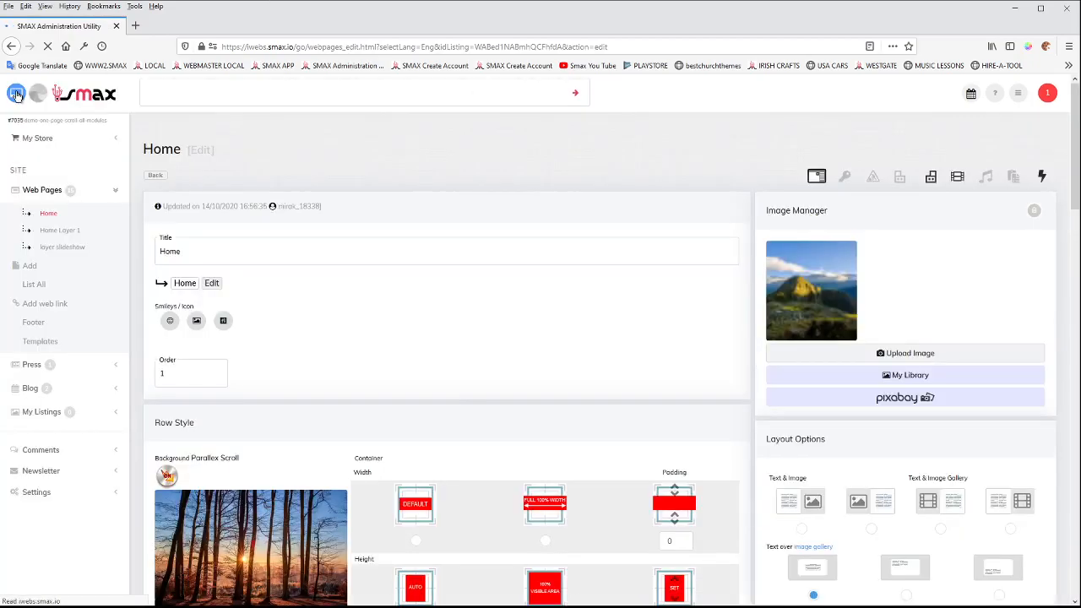
{"action": "scroll", "coordinate": [583, 314], "scroll_direction": "down", "scroll_amount": 3}
{"action": "scroll", "coordinate": [586, 318], "scroll_direction": "down", "scroll_amount": 5}
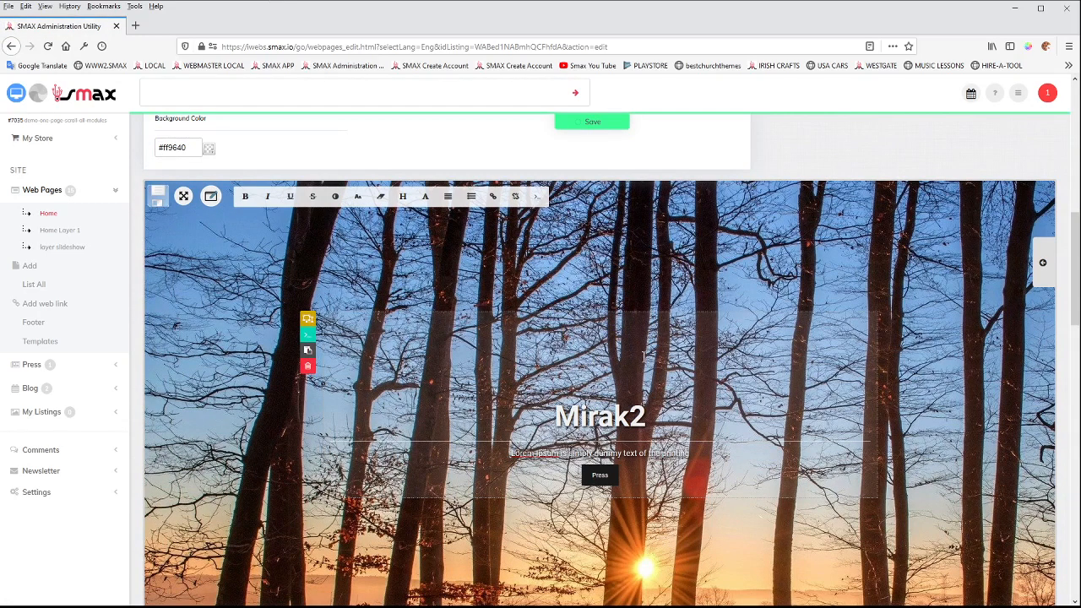
{"action": "scroll", "coordinate": [644, 359], "scroll_direction": "up", "scroll_amount": 3}
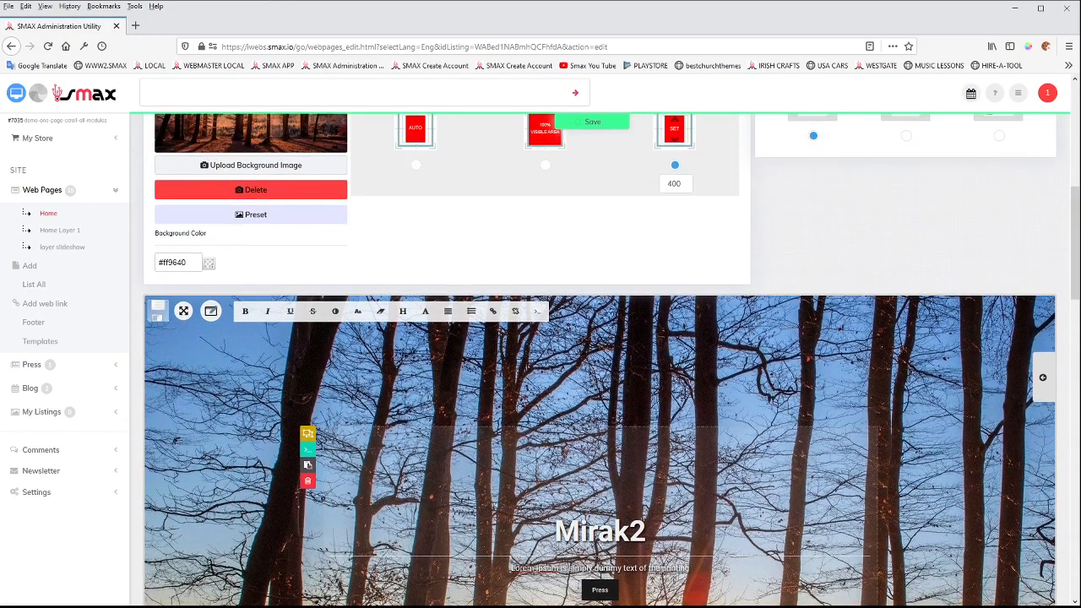
{"action": "scroll", "coordinate": [826, 314], "scroll_direction": "up", "scroll_amount": 3}
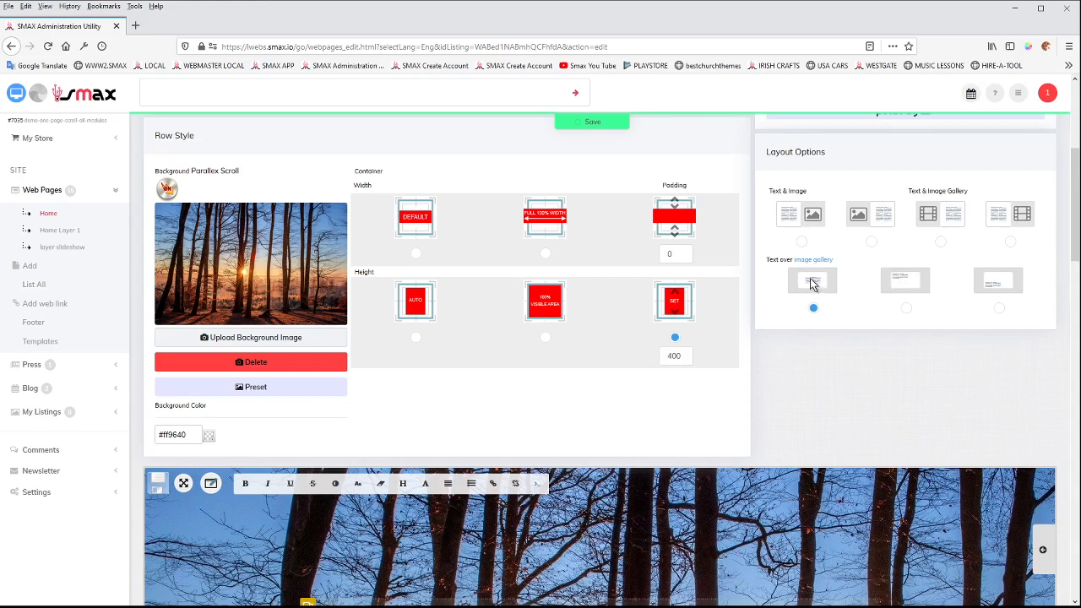
{"action": "scroll", "coordinate": [643, 549], "scroll_direction": "down", "scroll_amount": 3}
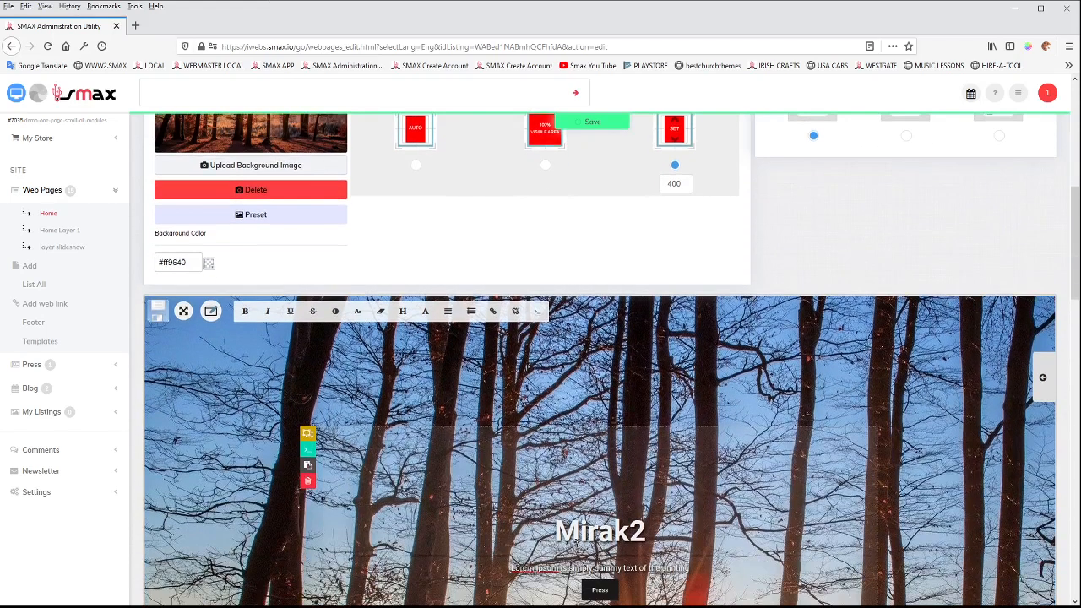
{"action": "scroll", "coordinate": [841, 180], "scroll_direction": "up", "scroll_amount": 1}
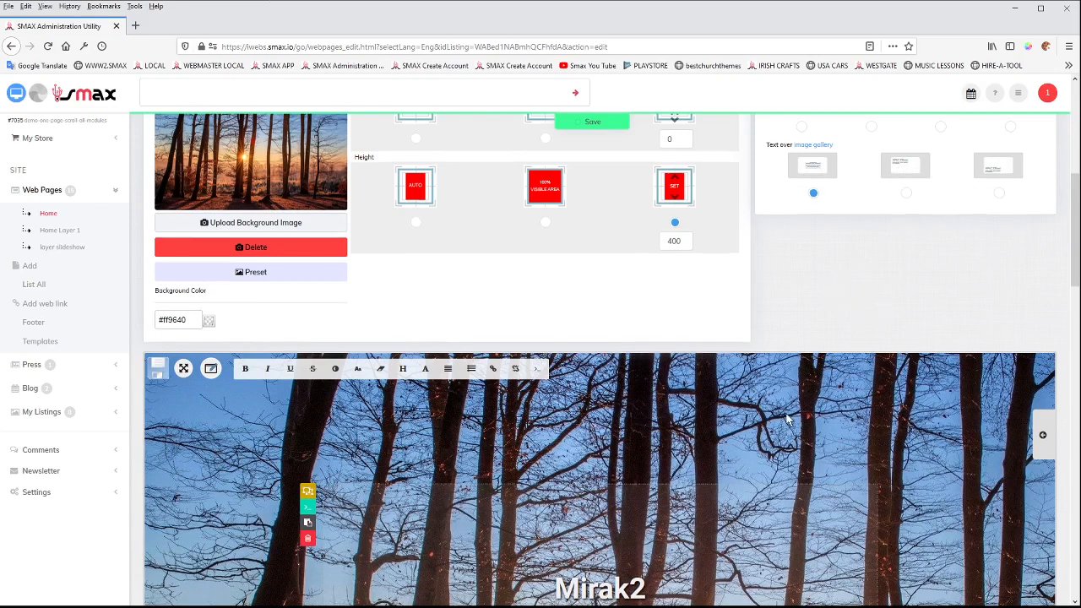
{"action": "scroll", "coordinate": [854, 215], "scroll_direction": "down", "scroll_amount": 3}
{"action": "scroll", "coordinate": [861, 278], "scroll_direction": "up", "scroll_amount": 4}
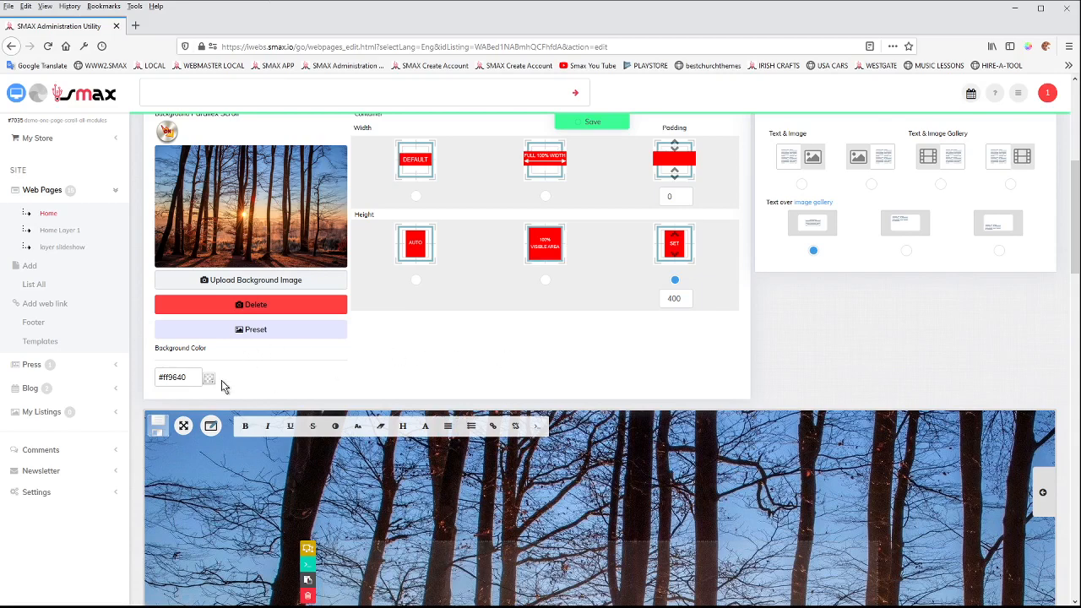
{"action": "scroll", "coordinate": [622, 357], "scroll_direction": "up", "scroll_amount": 4}
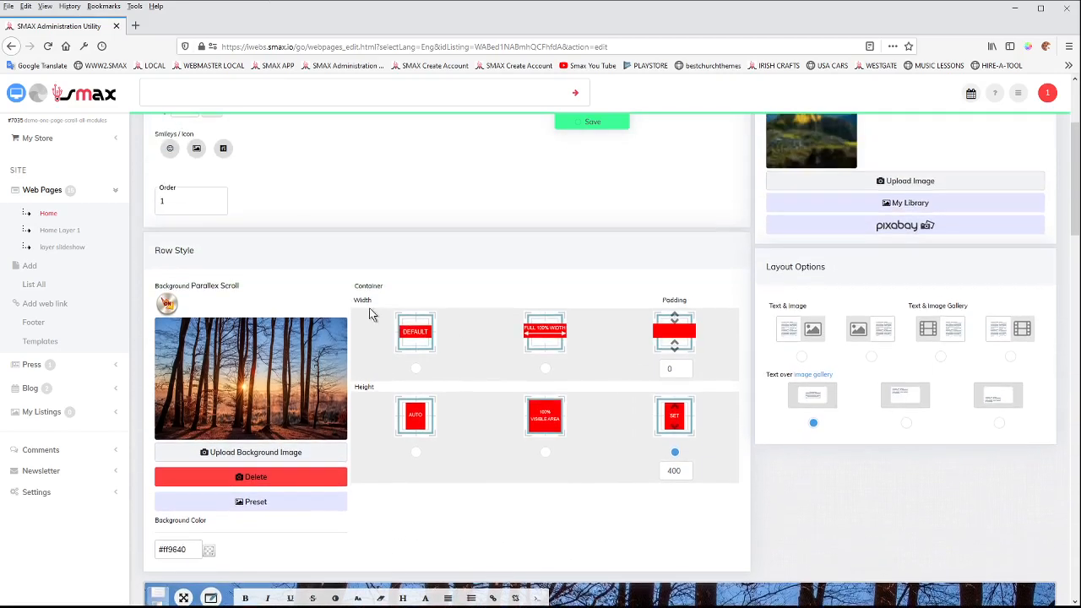
{"action": "scroll", "coordinate": [1027, 198], "scroll_direction": "up", "scroll_amount": 4}
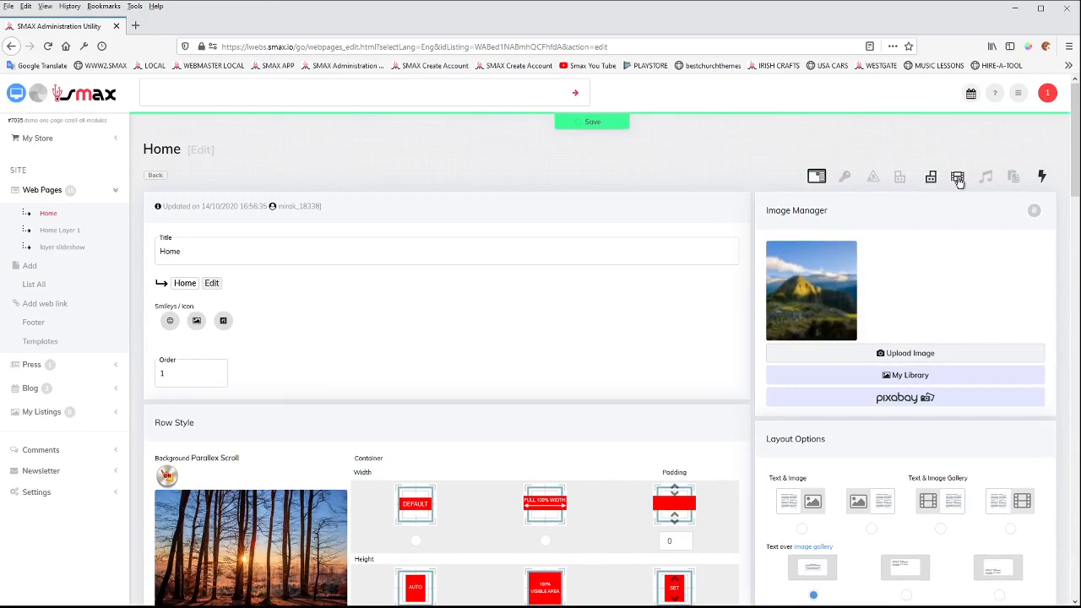
Set the Home row's background color to #ffffff and preview the page.
{"action": "scroll", "coordinate": [532, 367], "scroll_direction": "down", "scroll_amount": 5}
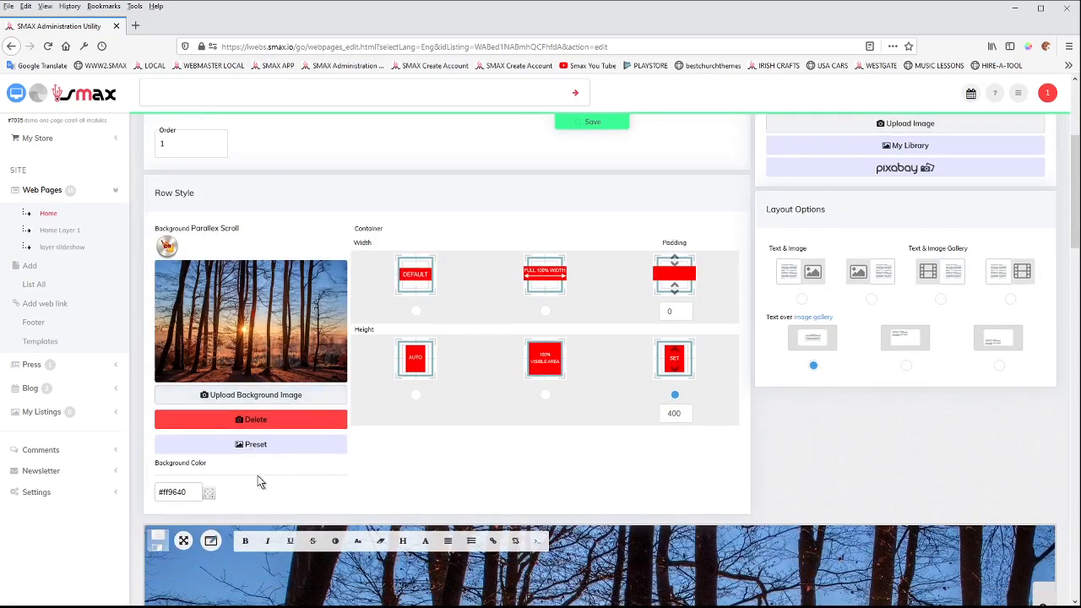
{"action": "scroll", "coordinate": [231, 489], "scroll_direction": "down", "scroll_amount": 1}
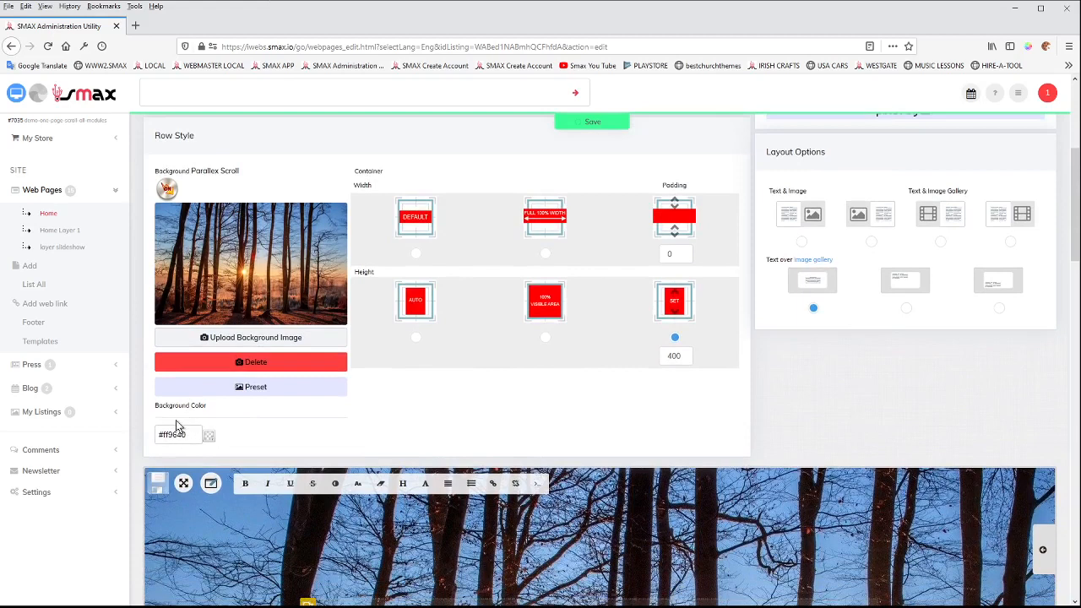
{"action": "scroll", "coordinate": [371, 399], "scroll_direction": "down", "scroll_amount": 2}
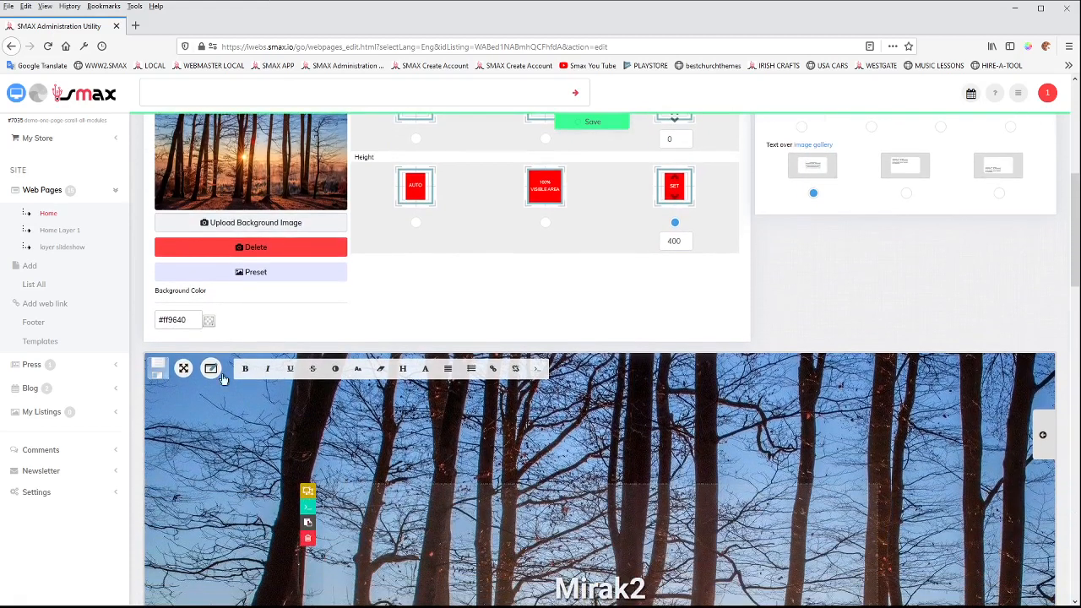
{"action": "left_click", "coordinate": [207, 322]}
{"action": "left_click_drag", "start_coordinate": [207, 381], "coordinate": [148, 346]}
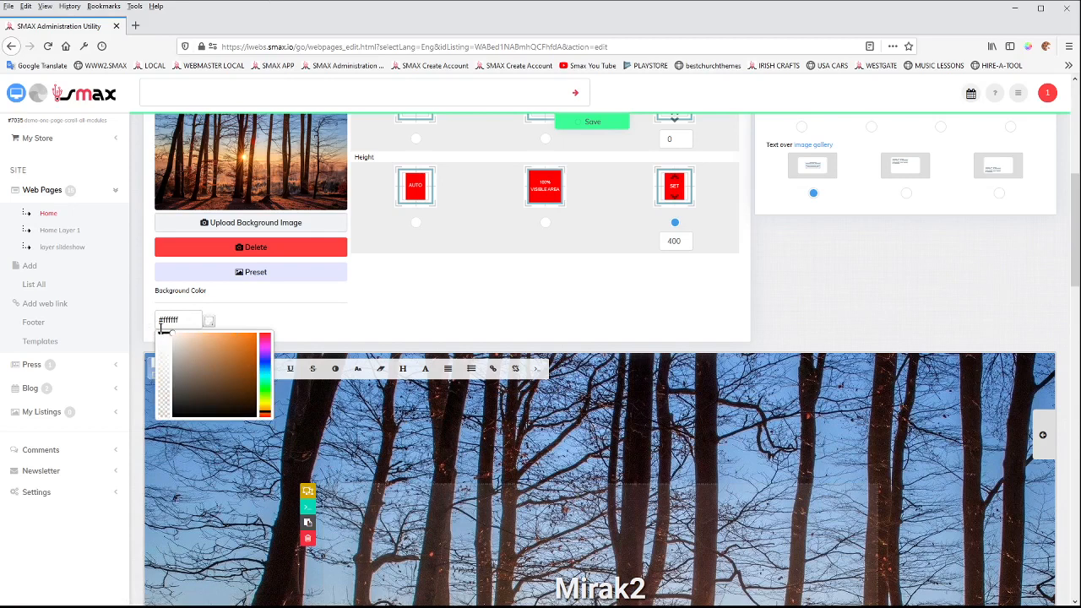
{"action": "left_click", "coordinate": [259, 321]}
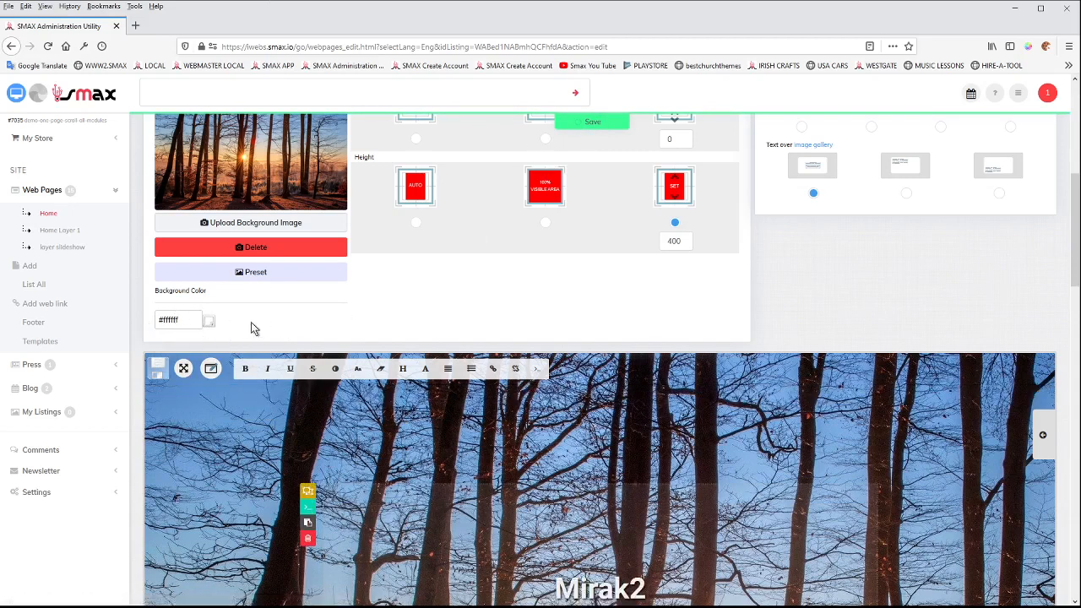
{"action": "left_click", "coordinate": [17, 94]}
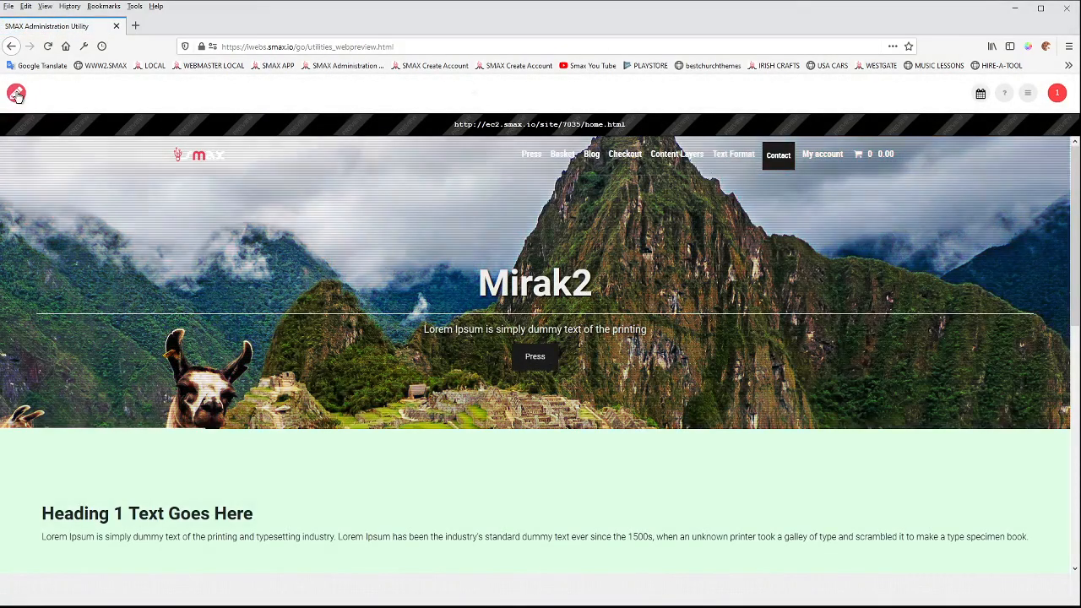
Return to the Home page editor, check the row's background color picker, and preview the page again.
{"action": "left_click", "coordinate": [17, 95]}
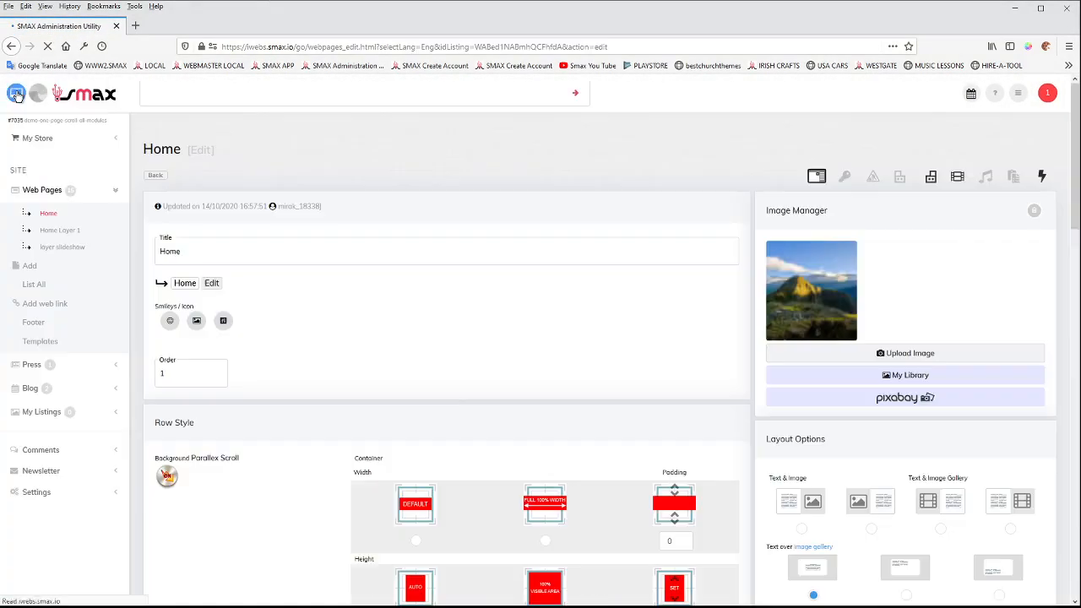
{"action": "scroll", "coordinate": [270, 414], "scroll_direction": "down", "scroll_amount": 2}
{"action": "scroll", "coordinate": [262, 409], "scroll_direction": "down", "scroll_amount": 3}
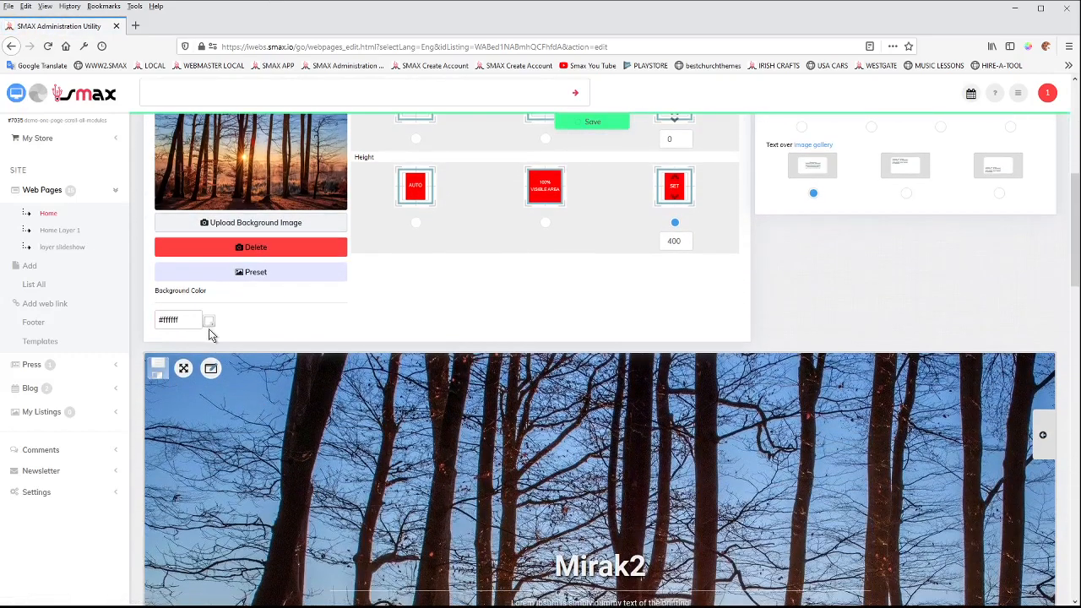
{"action": "left_click", "coordinate": [208, 321]}
{"action": "left_click", "coordinate": [293, 318]}
{"action": "left_click", "coordinate": [40, 98]}
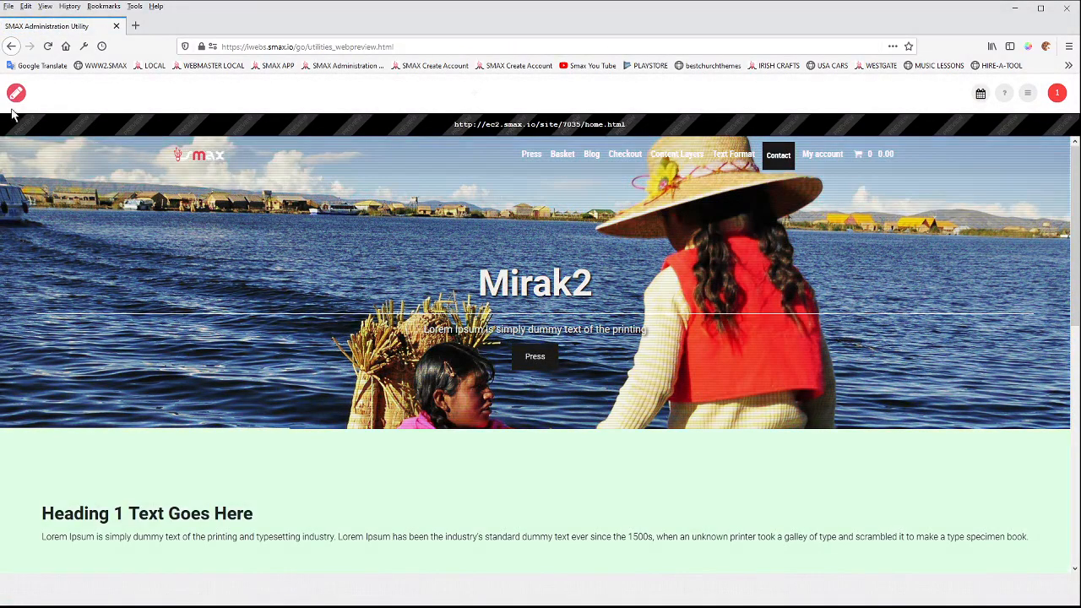
Return to the Home page editor, set the row's background color to #ff9c9c, save, and preview the page.
{"action": "left_click", "coordinate": [16, 94]}
{"action": "scroll", "coordinate": [265, 485], "scroll_direction": "down", "scroll_amount": 6}
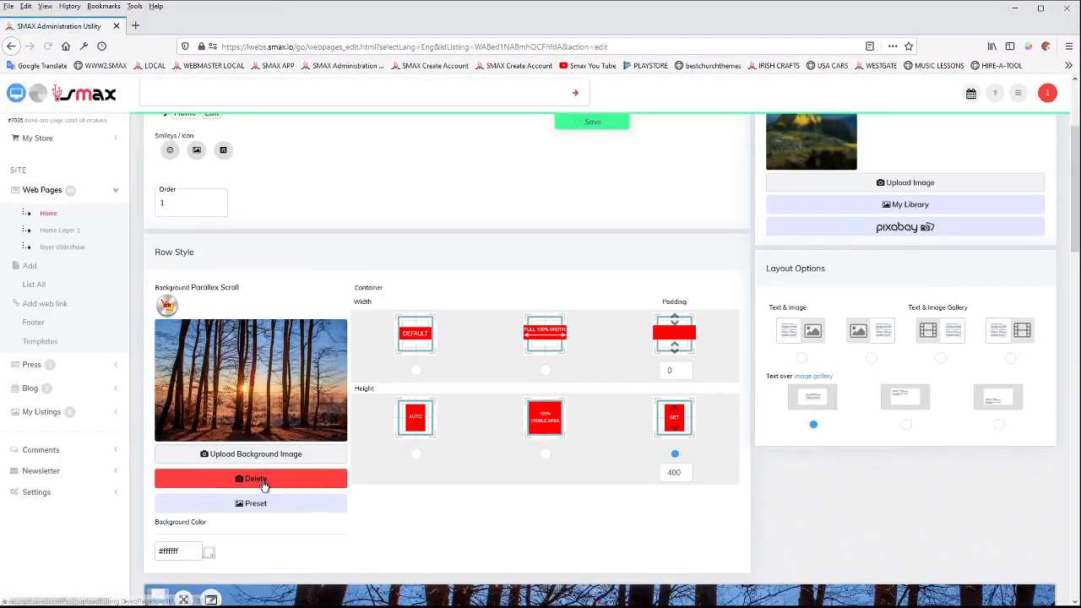
{"action": "left_click", "coordinate": [209, 378]}
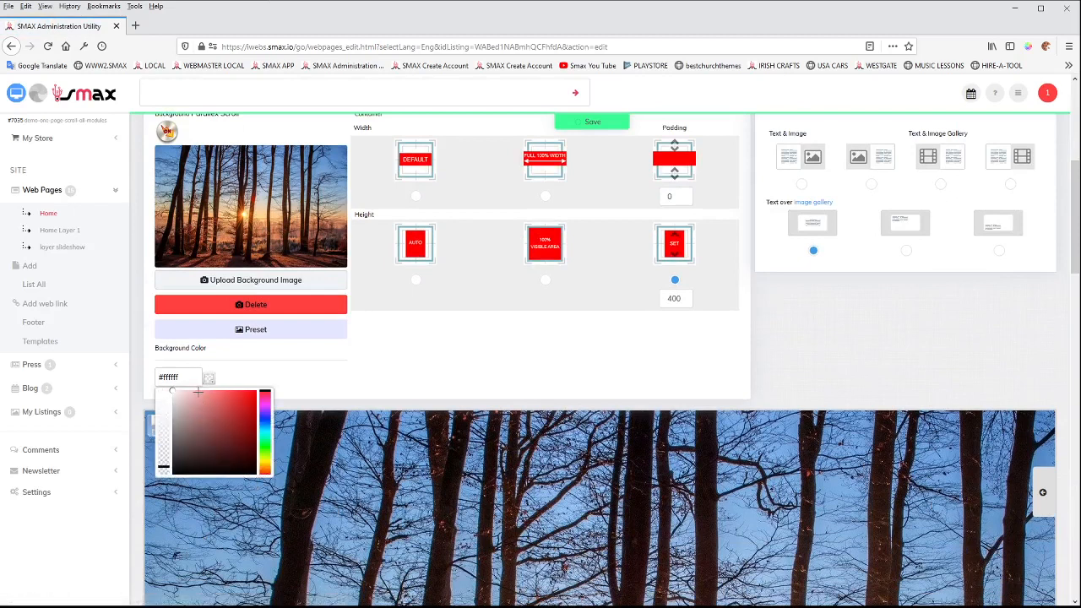
{"action": "left_click", "coordinate": [201, 392]}
{"action": "left_click", "coordinate": [302, 363]}
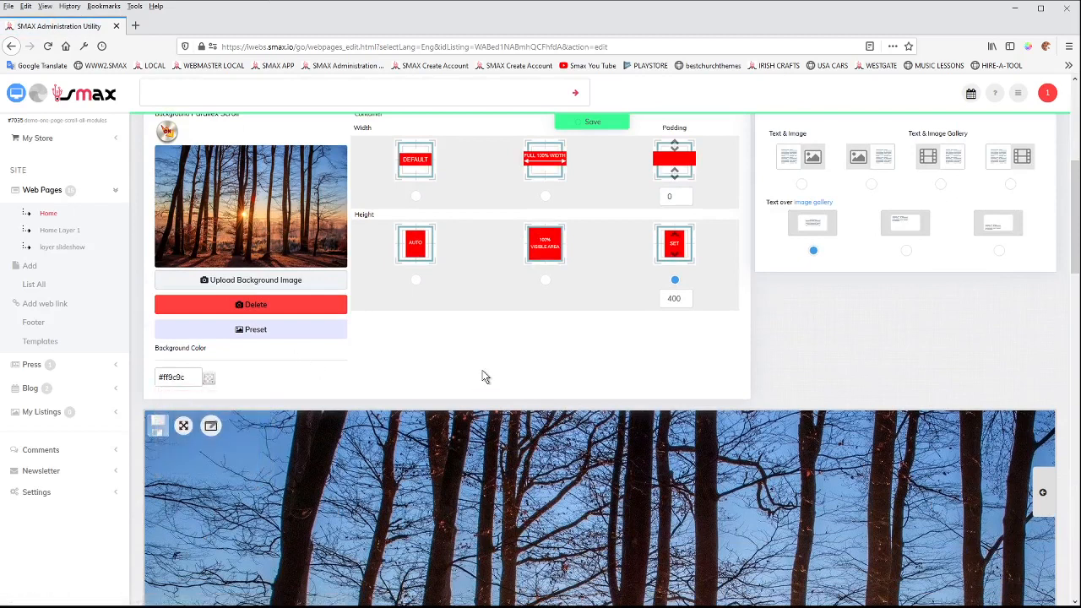
{"action": "left_click", "coordinate": [588, 124]}
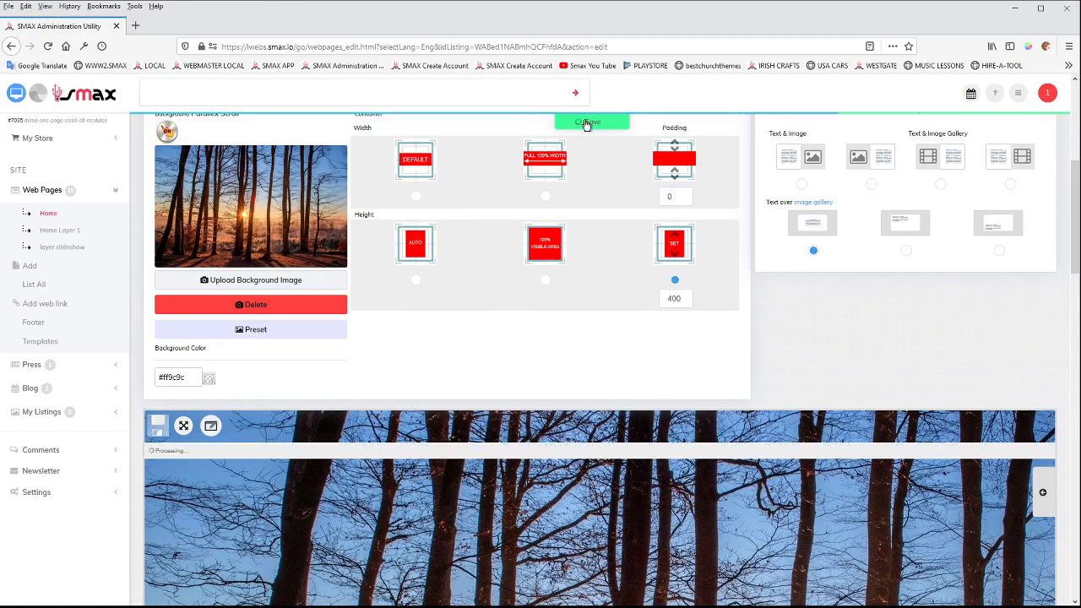
{"action": "left_click", "coordinate": [16, 94]}
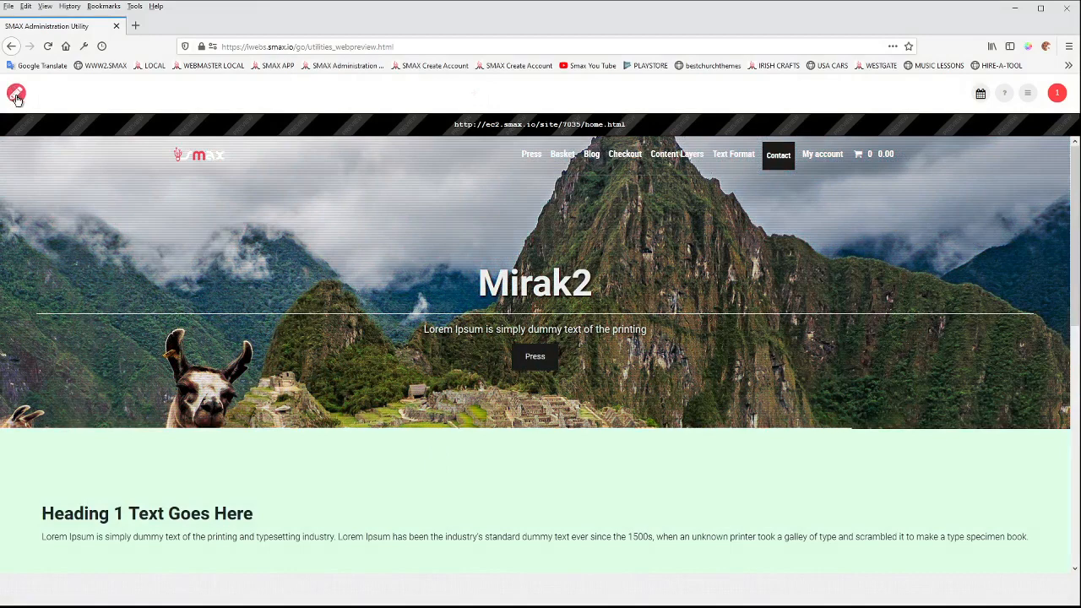
Turn off the Home page's image gallery module and preview the banner with its background image.
{"action": "left_click", "coordinate": [18, 93]}
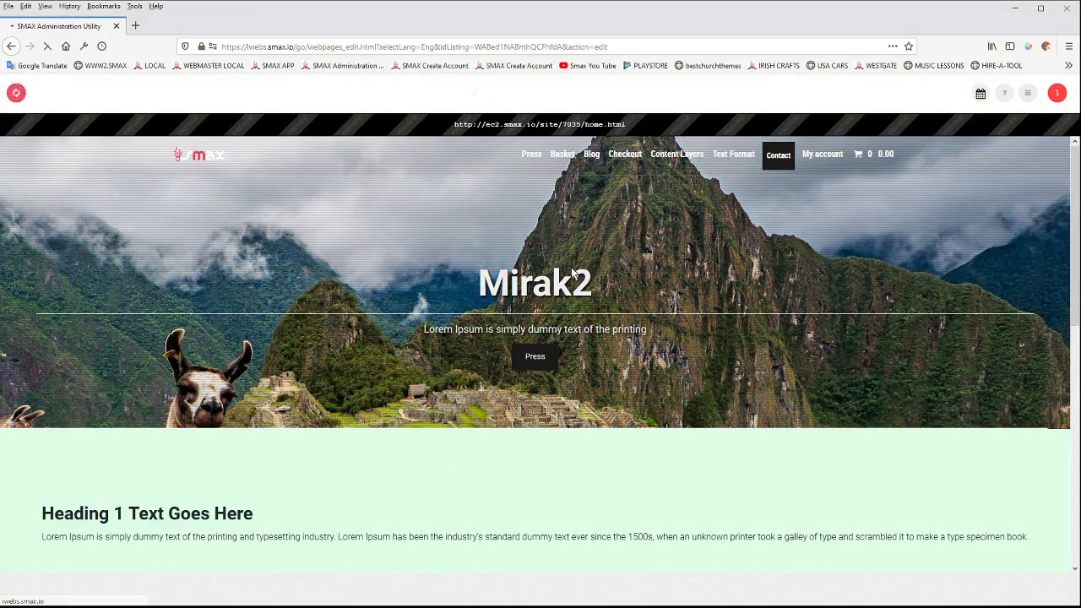
{"action": "scroll", "coordinate": [433, 338], "scroll_direction": "down", "scroll_amount": 2}
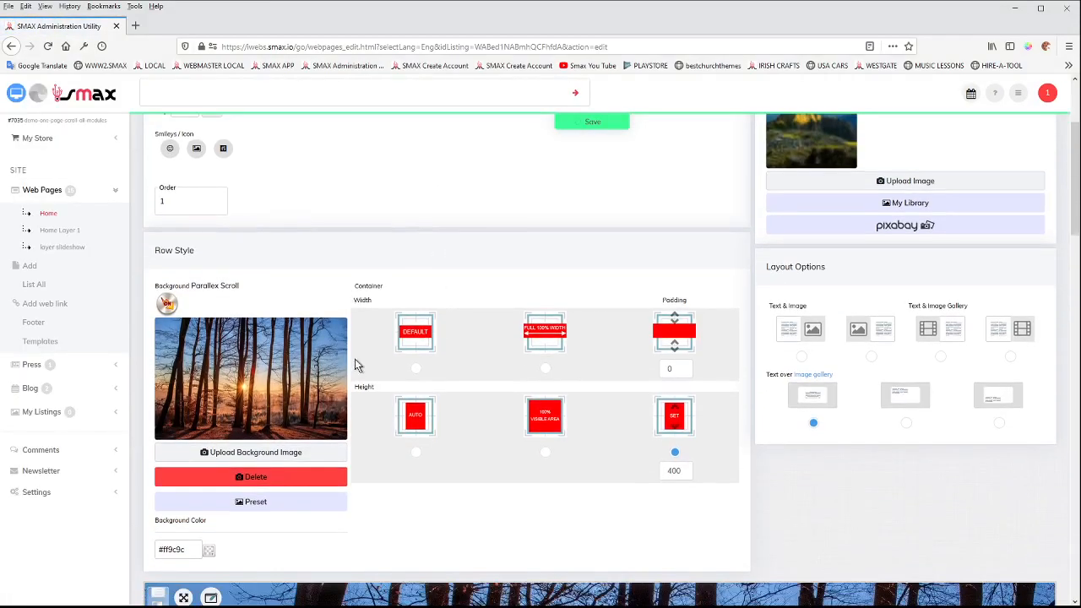
{"action": "scroll", "coordinate": [357, 361], "scroll_direction": "down", "scroll_amount": 2}
{"action": "scroll", "coordinate": [875, 252], "scroll_direction": "up", "scroll_amount": 5}
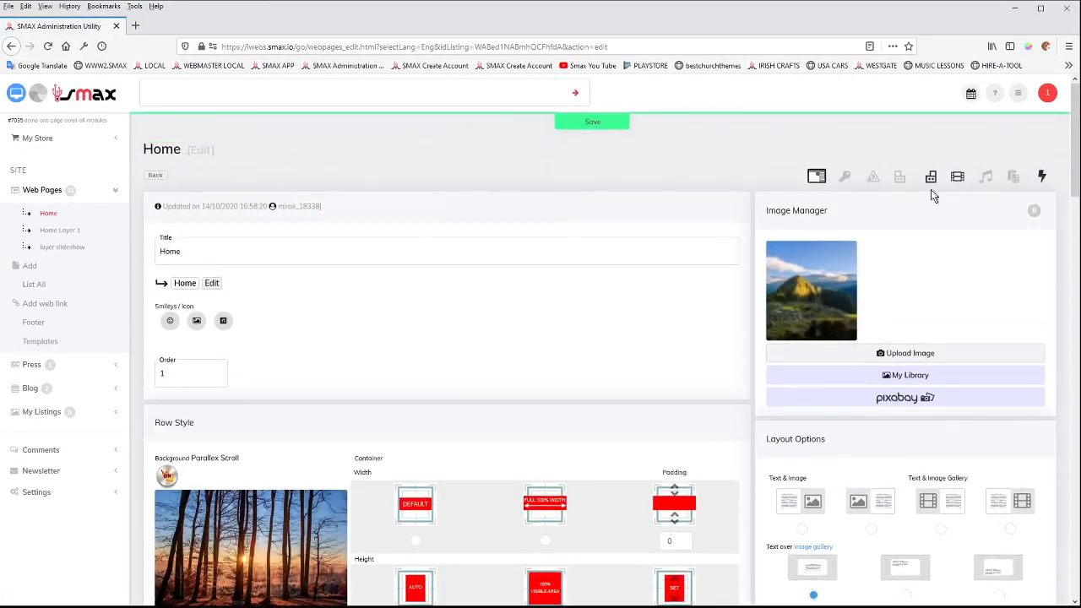
{"action": "left_click", "coordinate": [957, 176]}
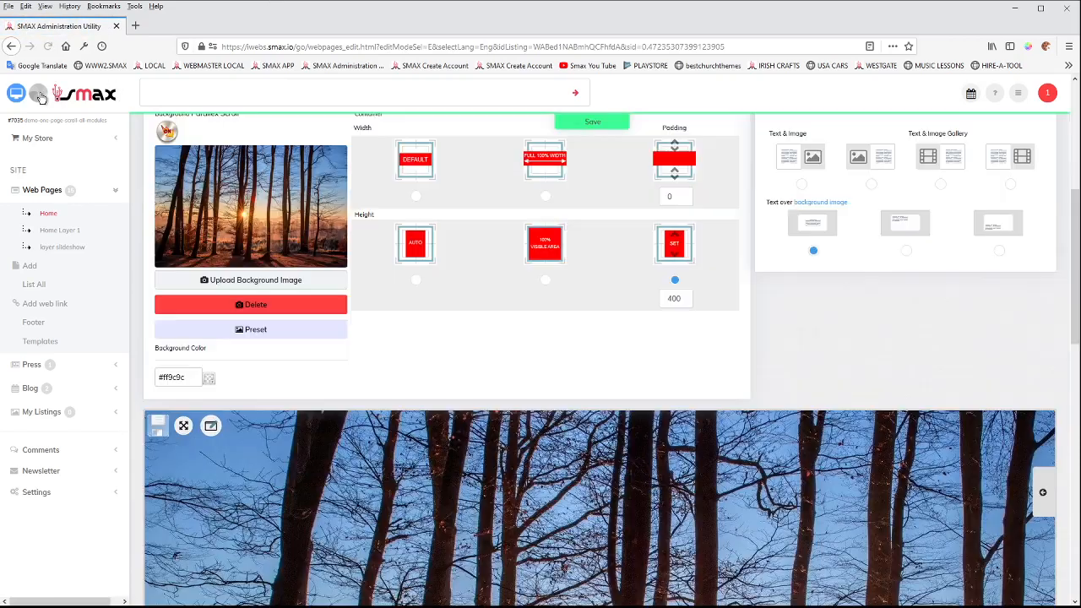
{"action": "left_click", "coordinate": [18, 95]}
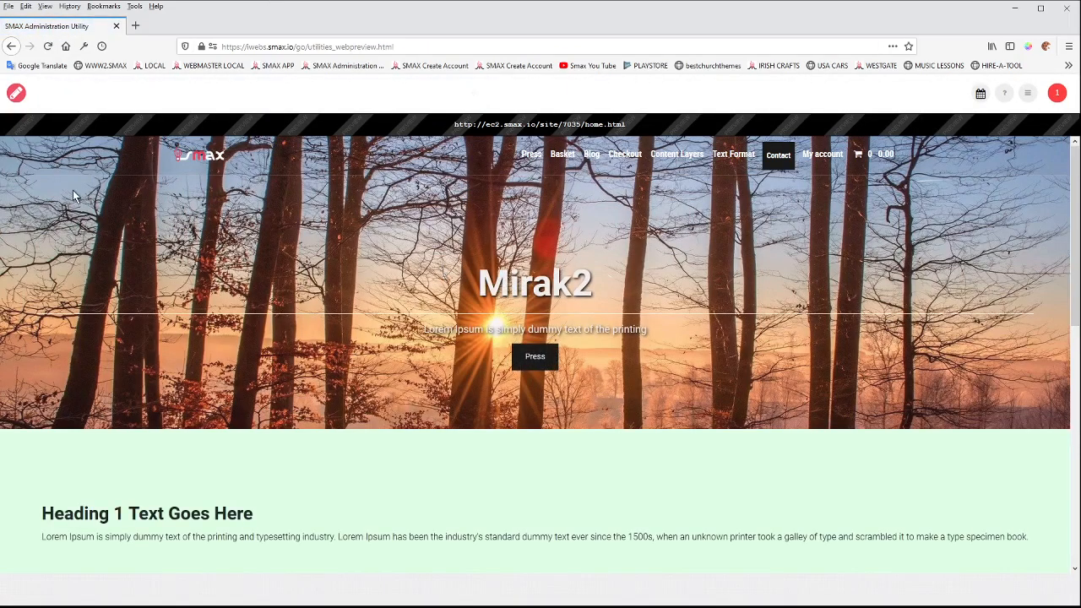
Return to the Home page editor, set the row's background color to #a4ff9c, save, and preview the page.
{"action": "left_click", "coordinate": [18, 94]}
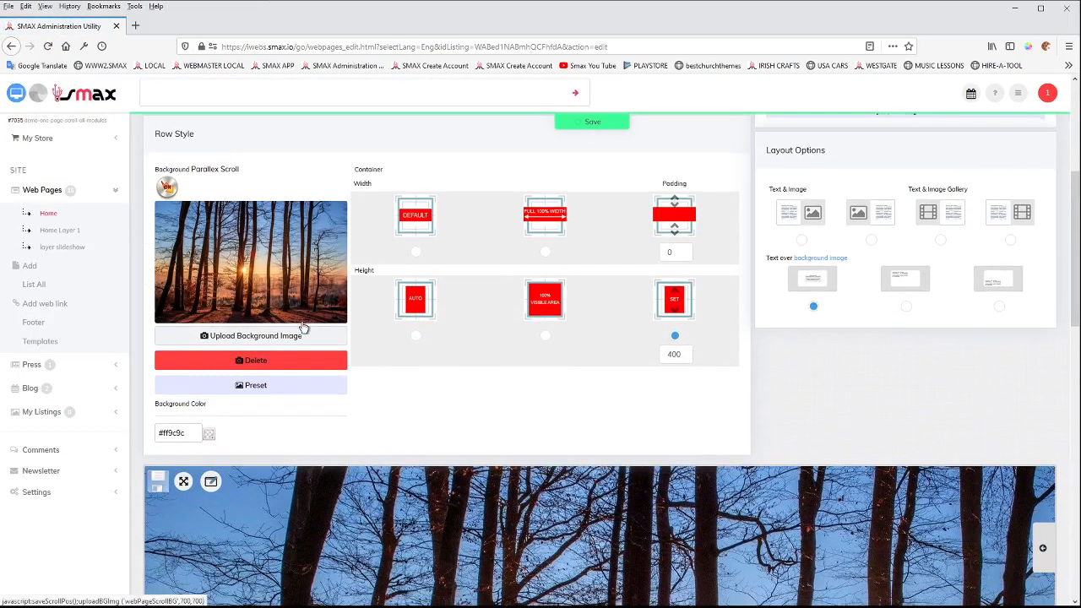
{"action": "scroll", "coordinate": [270, 347], "scroll_direction": "down", "scroll_amount": 2}
{"action": "left_click", "coordinate": [207, 322]}
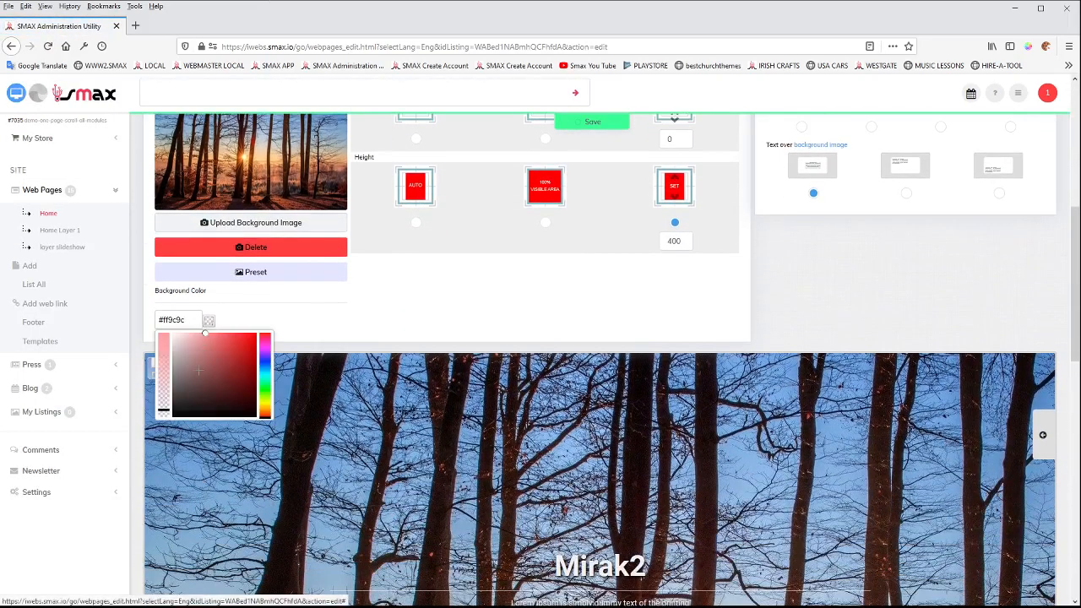
{"action": "left_click", "coordinate": [264, 389]}
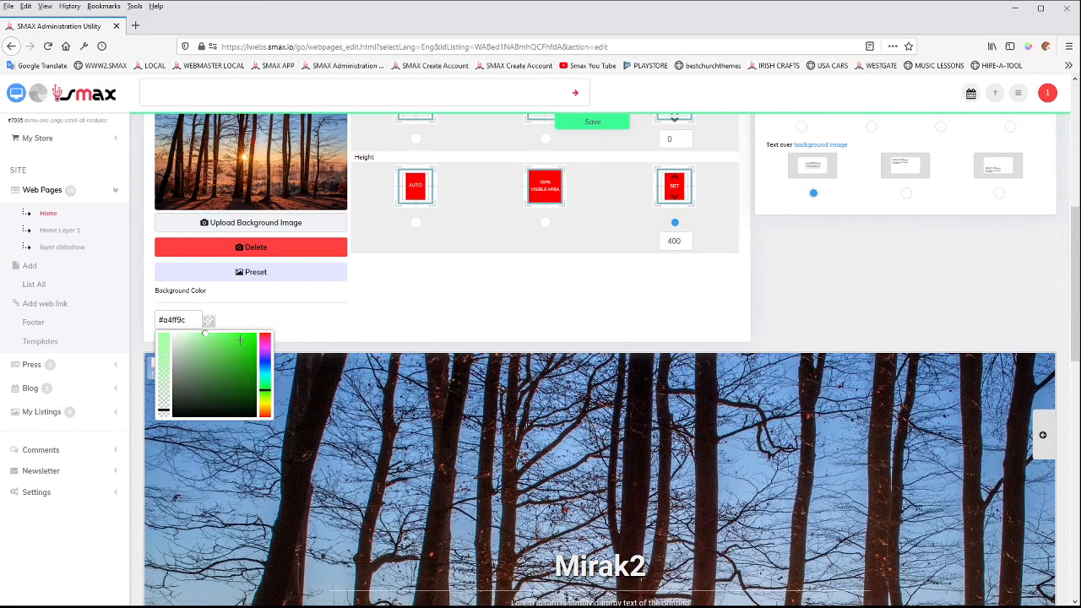
{"action": "left_click", "coordinate": [272, 324]}
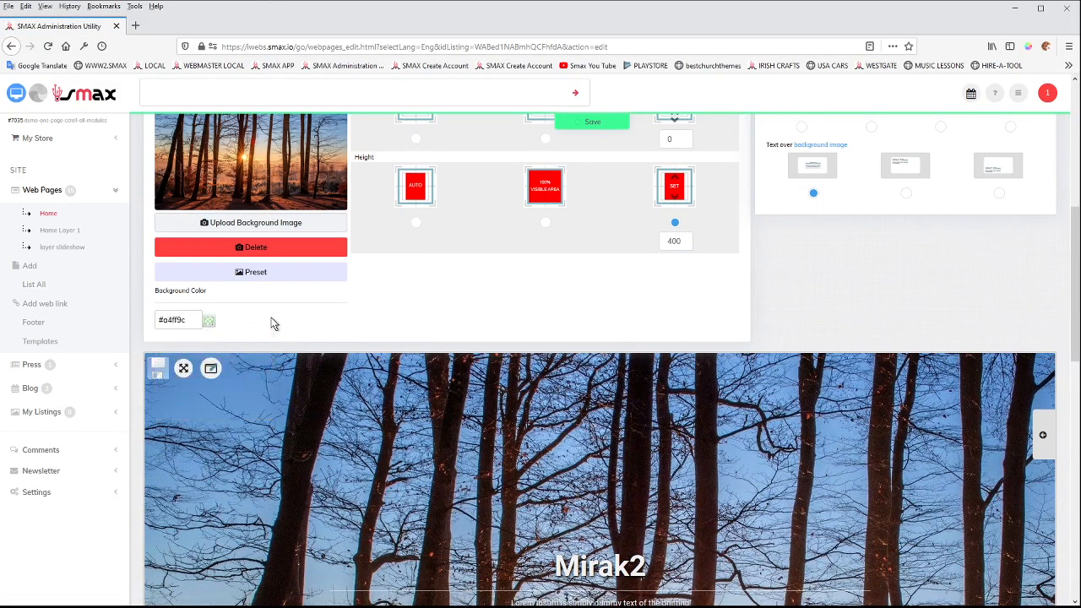
{"action": "left_click", "coordinate": [586, 124]}
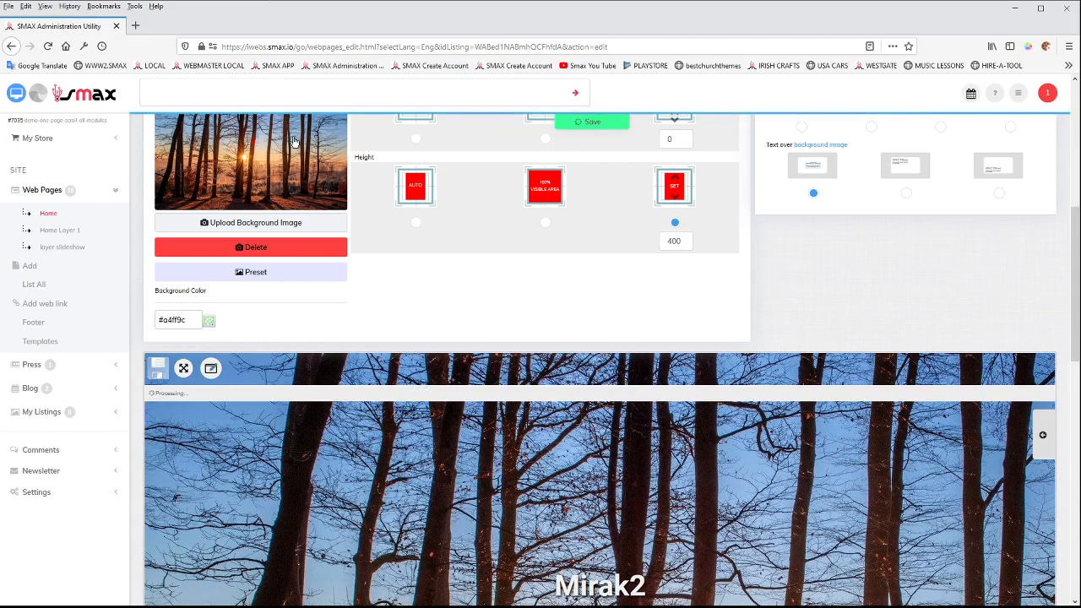
{"action": "left_click", "coordinate": [16, 94]}
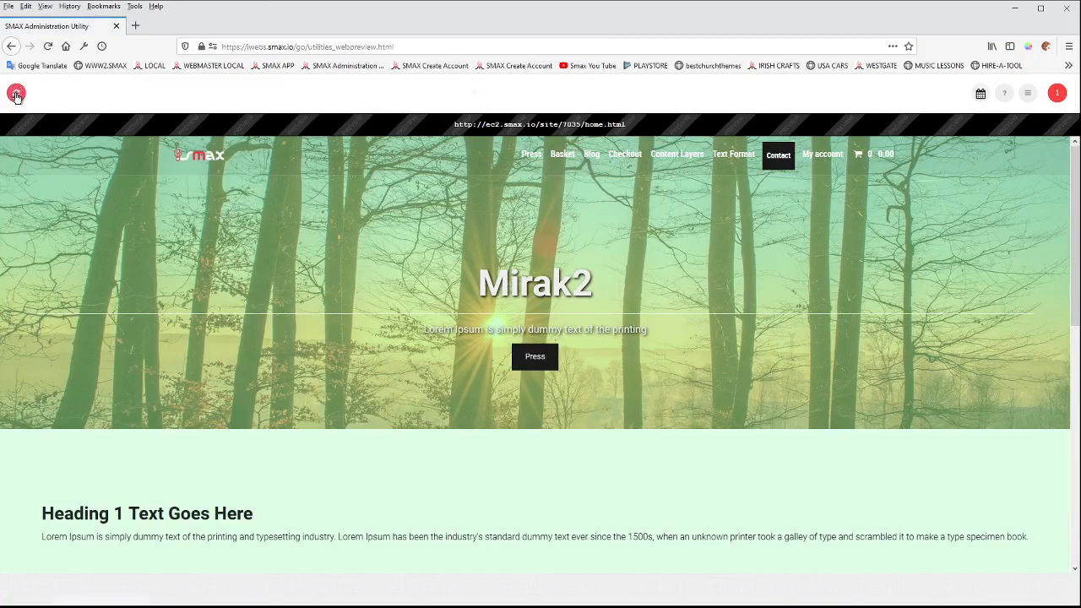
Turn the Home page's image gallery module back on and preview the banner slideshow.
{"action": "left_click", "coordinate": [16, 94]}
{"action": "scroll", "coordinate": [362, 303], "scroll_direction": "down", "scroll_amount": 3}
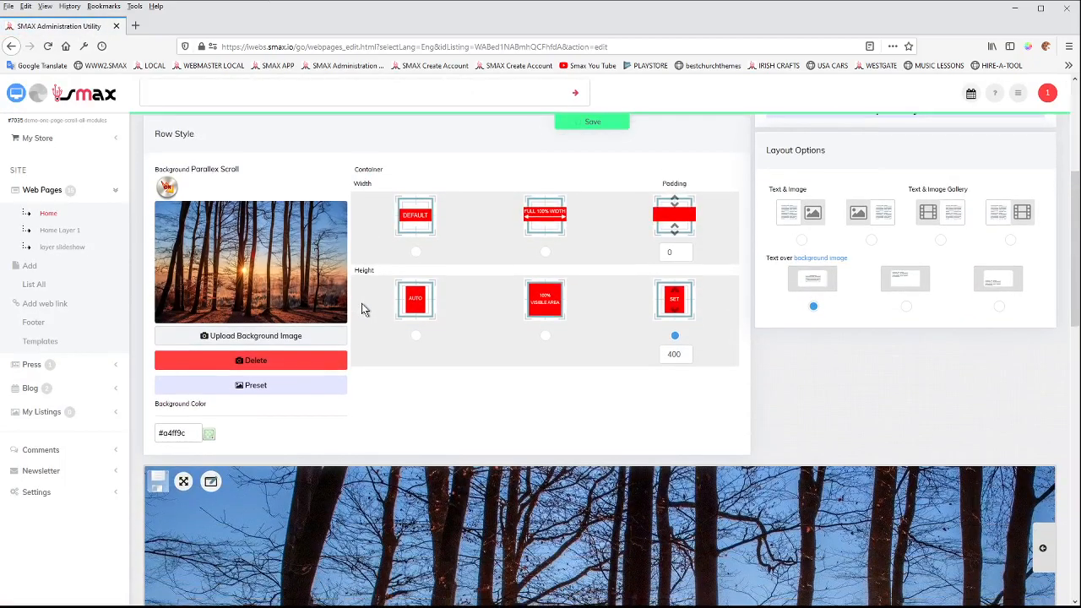
{"action": "scroll", "coordinate": [362, 303], "scroll_direction": "down", "scroll_amount": 3}
{"action": "scroll", "coordinate": [396, 316], "scroll_direction": "up", "scroll_amount": 6}
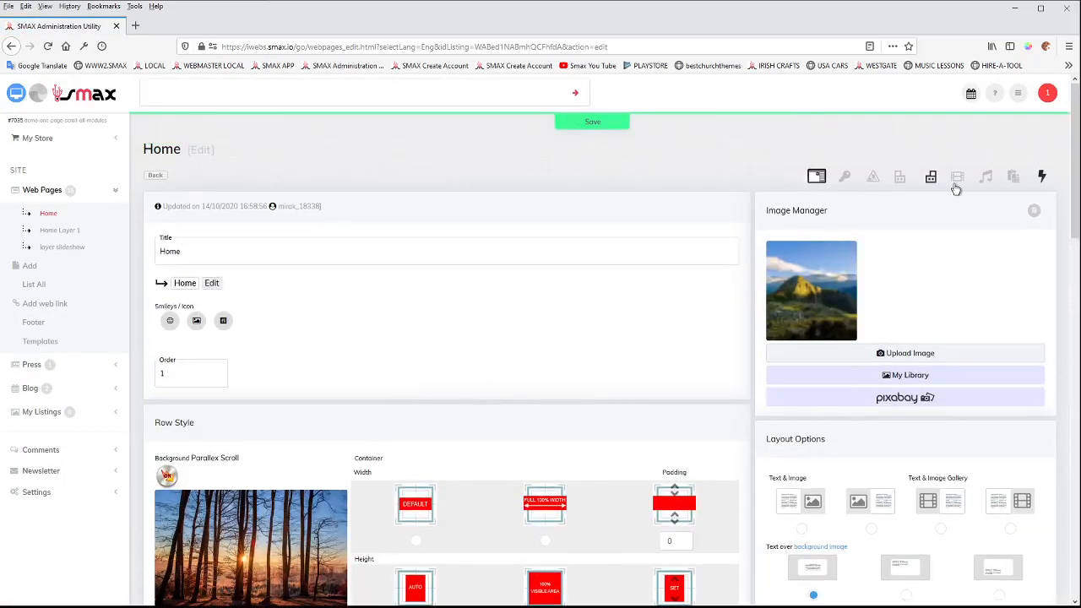
{"action": "left_click", "coordinate": [957, 180]}
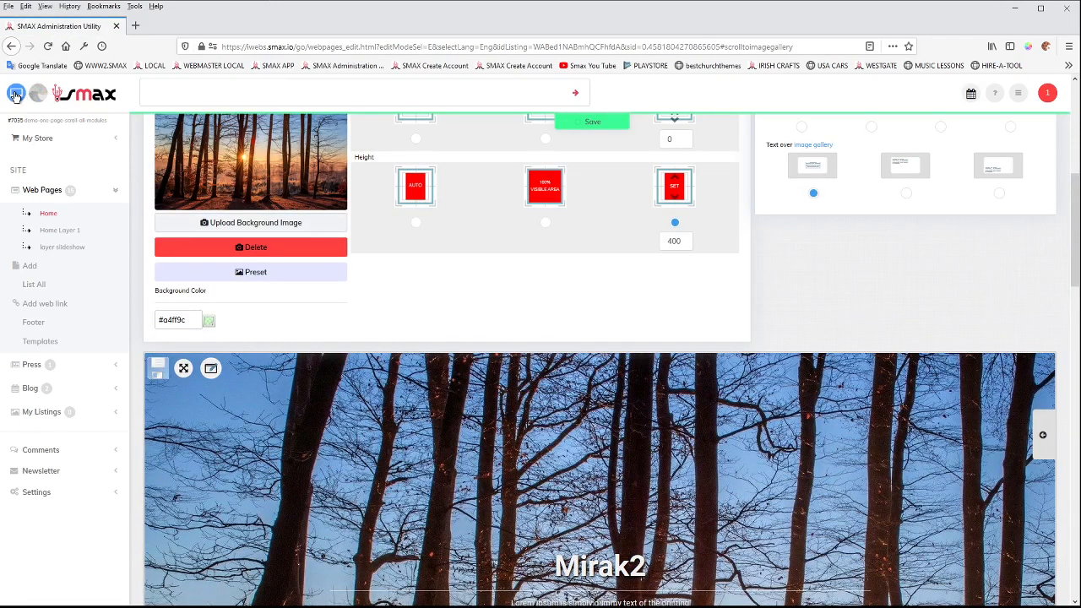
{"action": "left_click", "coordinate": [15, 94]}
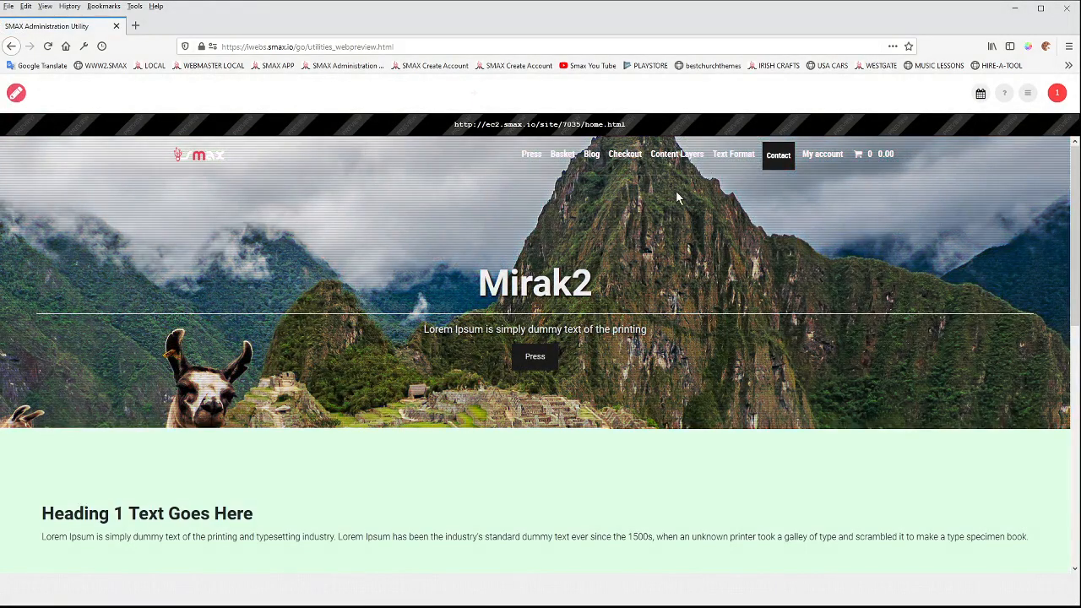
Delete the Home row's background image and preview the image gallery with the background color.
{"action": "left_click", "coordinate": [16, 94]}
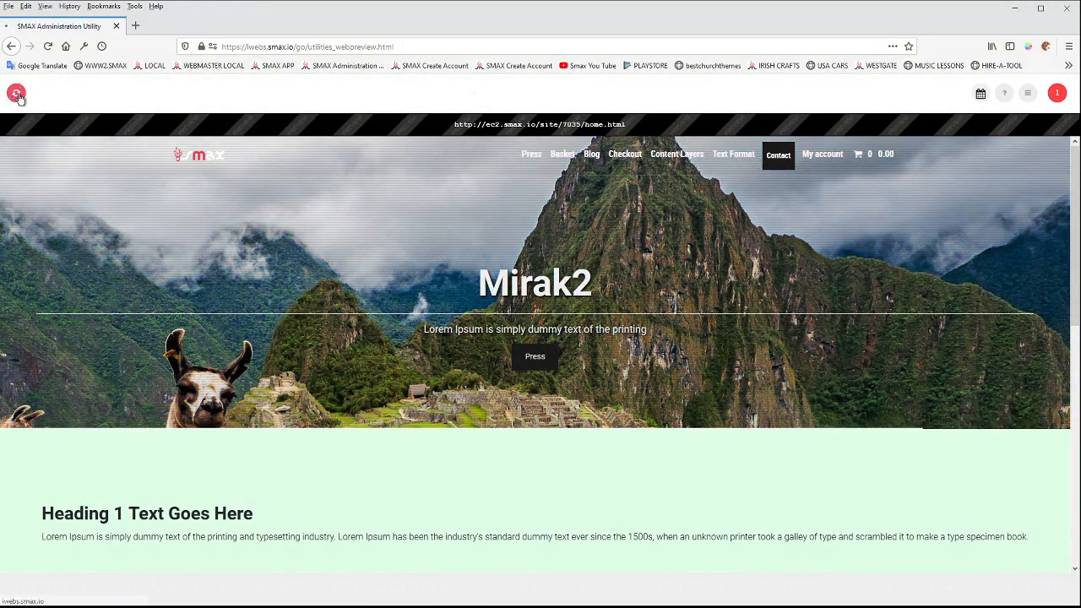
{"action": "scroll", "coordinate": [386, 352], "scroll_direction": "down", "scroll_amount": 3}
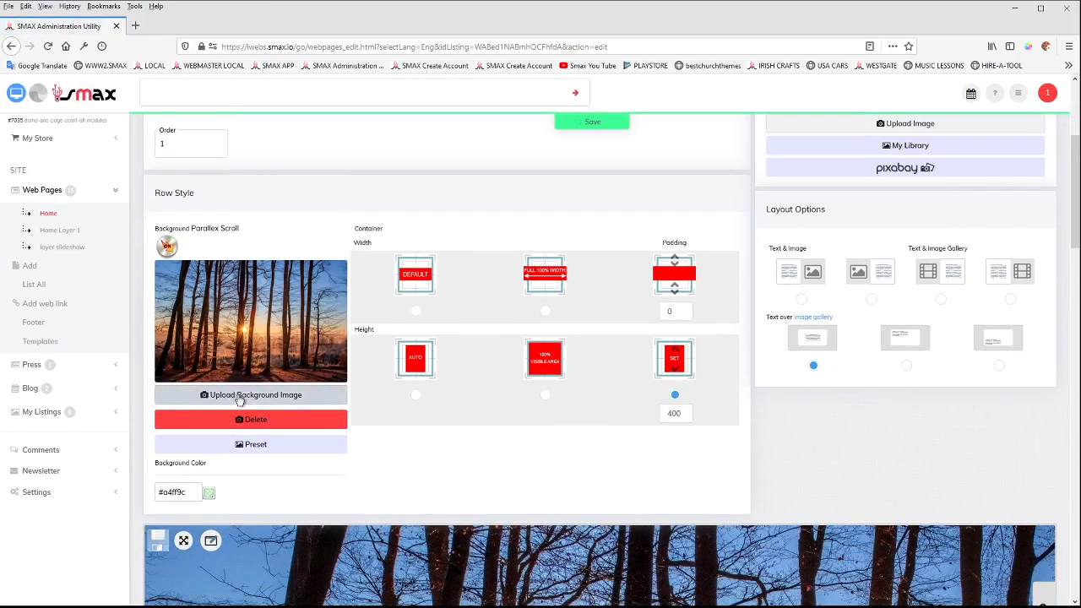
{"action": "left_click", "coordinate": [265, 420]}
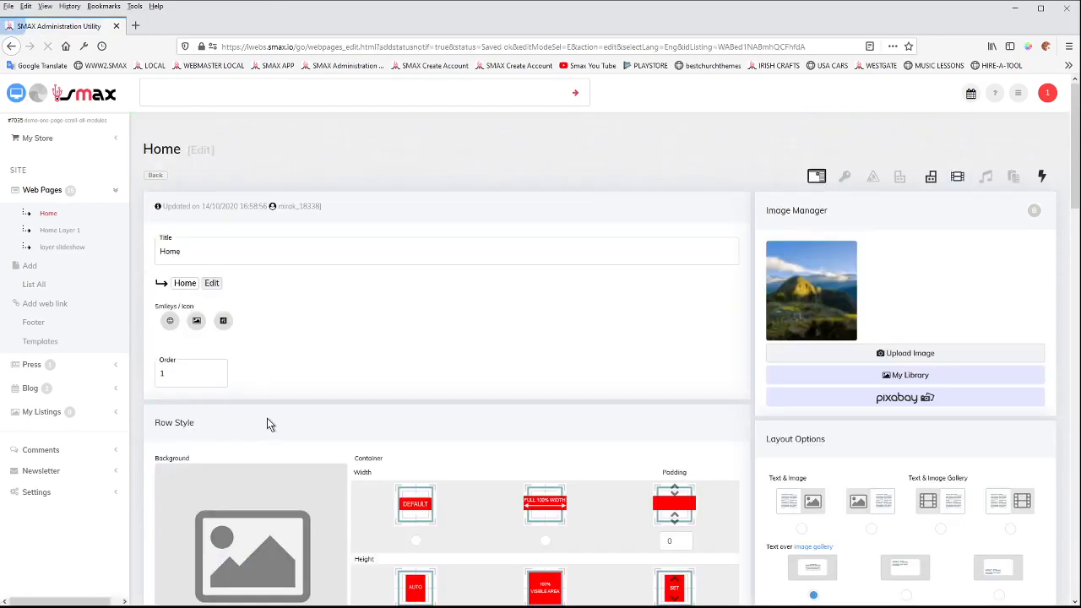
{"action": "scroll", "coordinate": [133, 162], "scroll_direction": "down", "scroll_amount": 4}
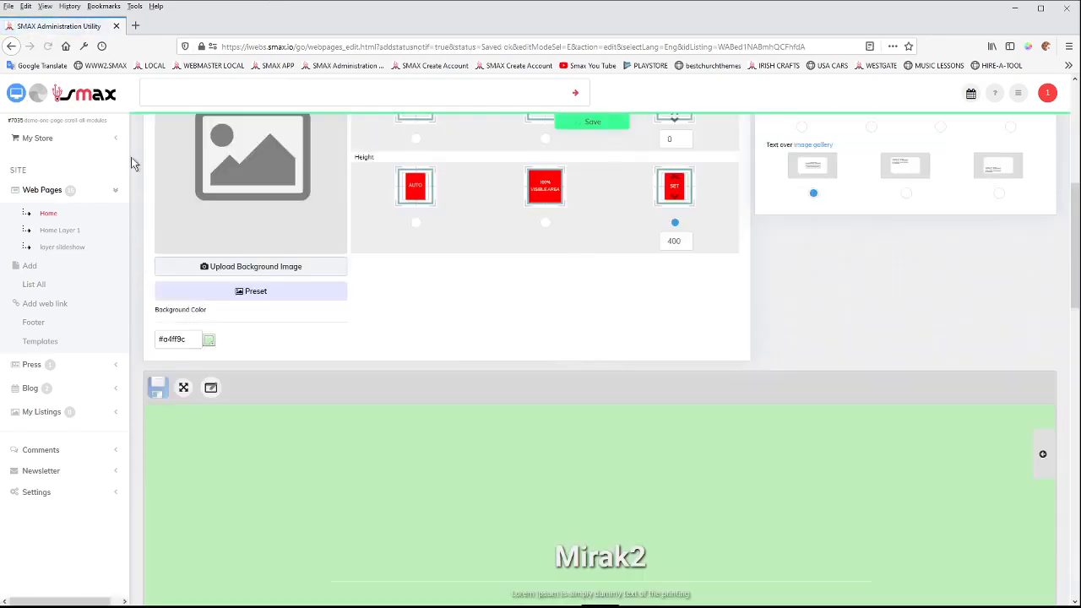
{"action": "left_click", "coordinate": [16, 95]}
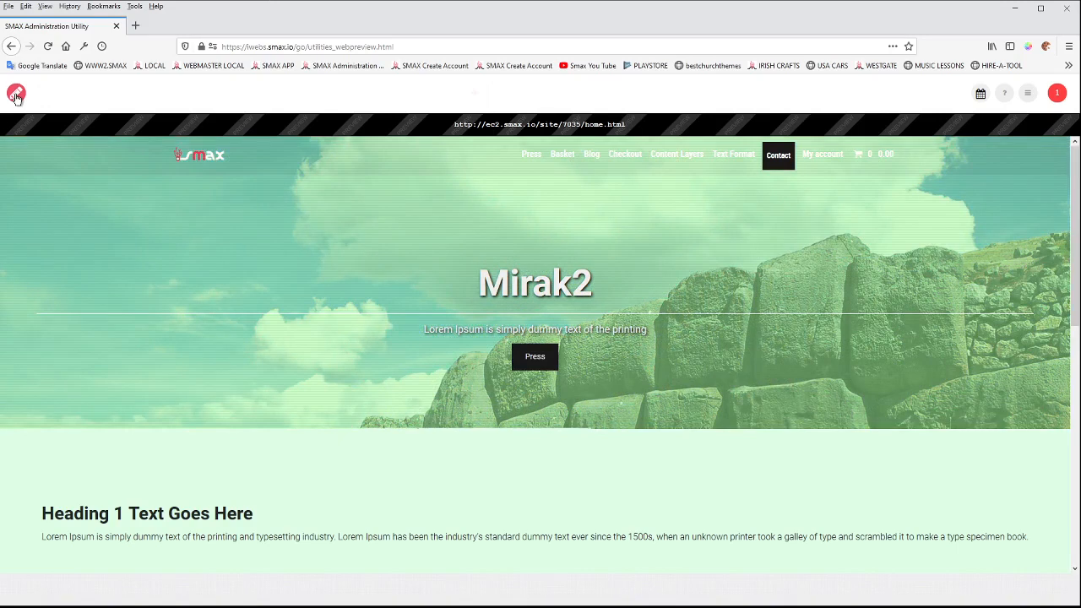
Return to the Home page editor, set the row's background color to #ffd4ff, save, and preview the page.
{"action": "left_click", "coordinate": [16, 94]}
{"action": "scroll", "coordinate": [518, 363], "scroll_direction": "down", "scroll_amount": 5}
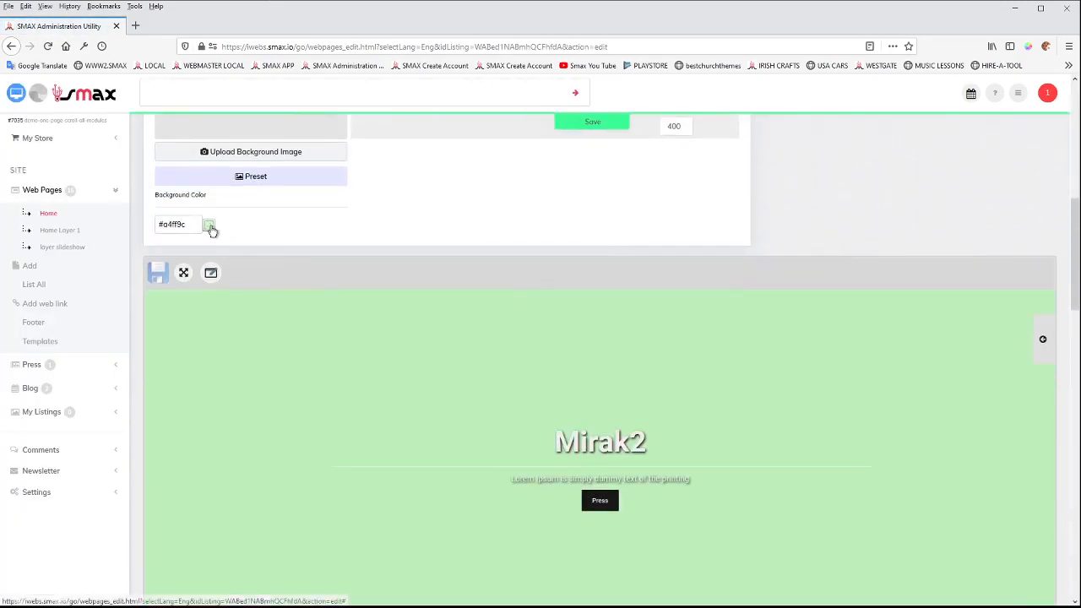
{"action": "left_click", "coordinate": [209, 225]}
{"action": "left_click", "coordinate": [264, 278]}
{"action": "left_click_drag", "start_coordinate": [264, 278], "coordinate": [264, 252]}
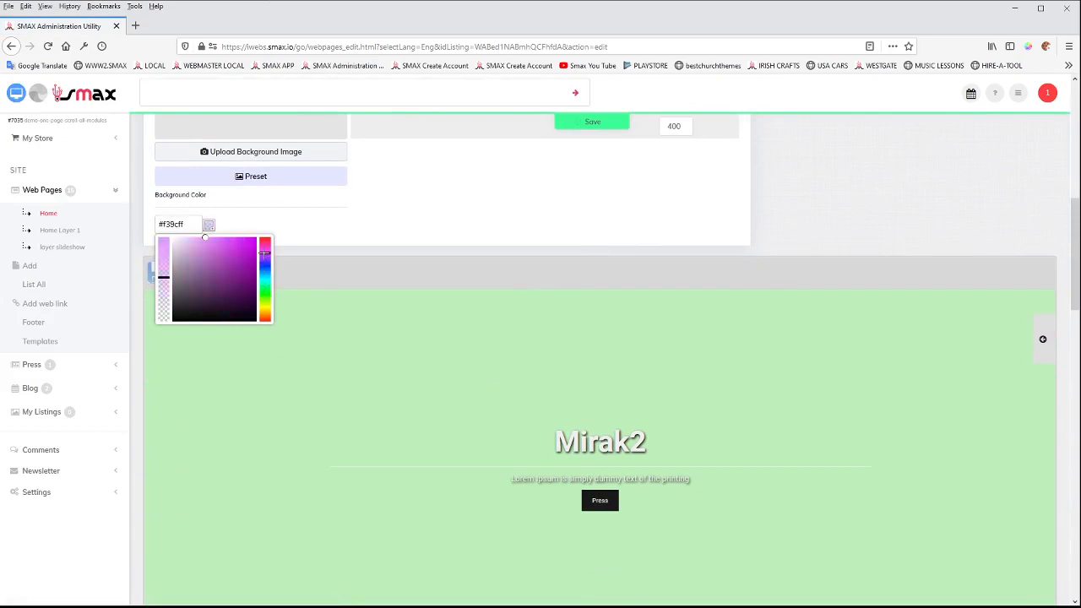
{"action": "left_click_drag", "start_coordinate": [204, 237], "coordinate": [182, 237]}
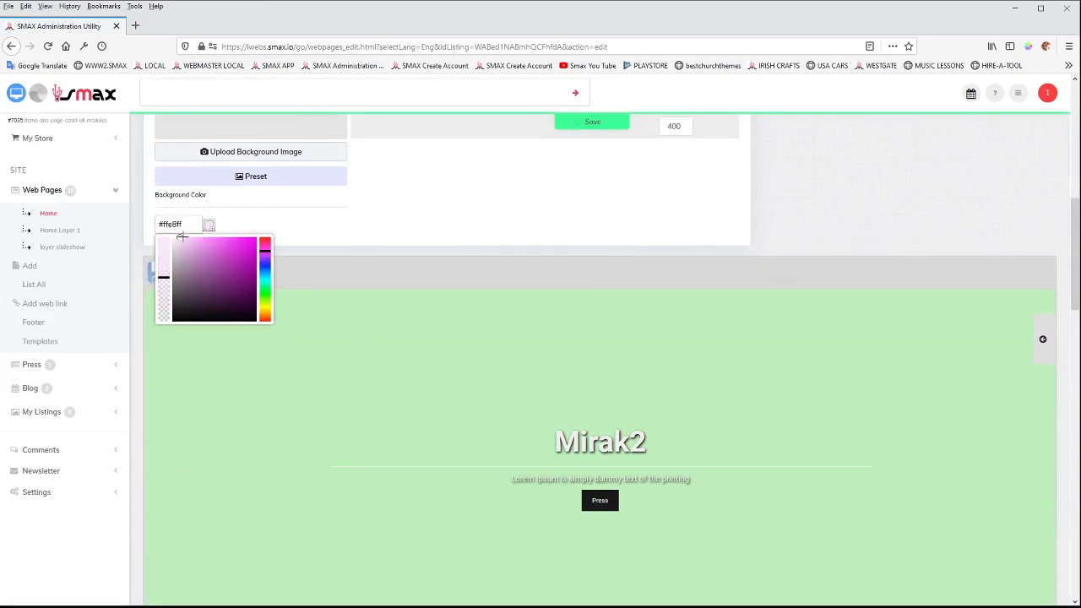
{"action": "left_click", "coordinate": [593, 122]}
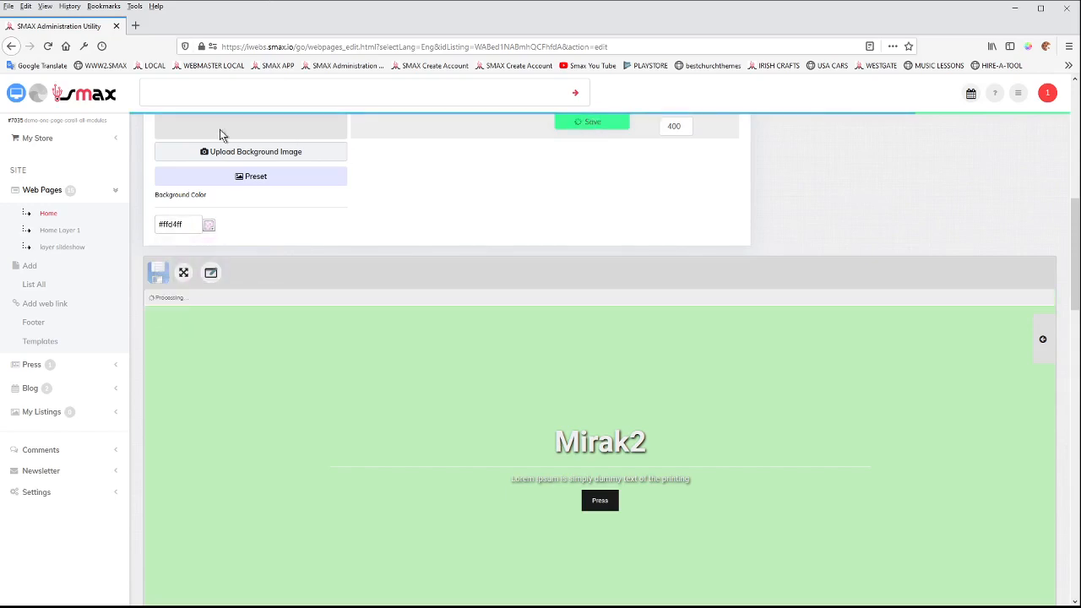
{"action": "left_click", "coordinate": [17, 95]}
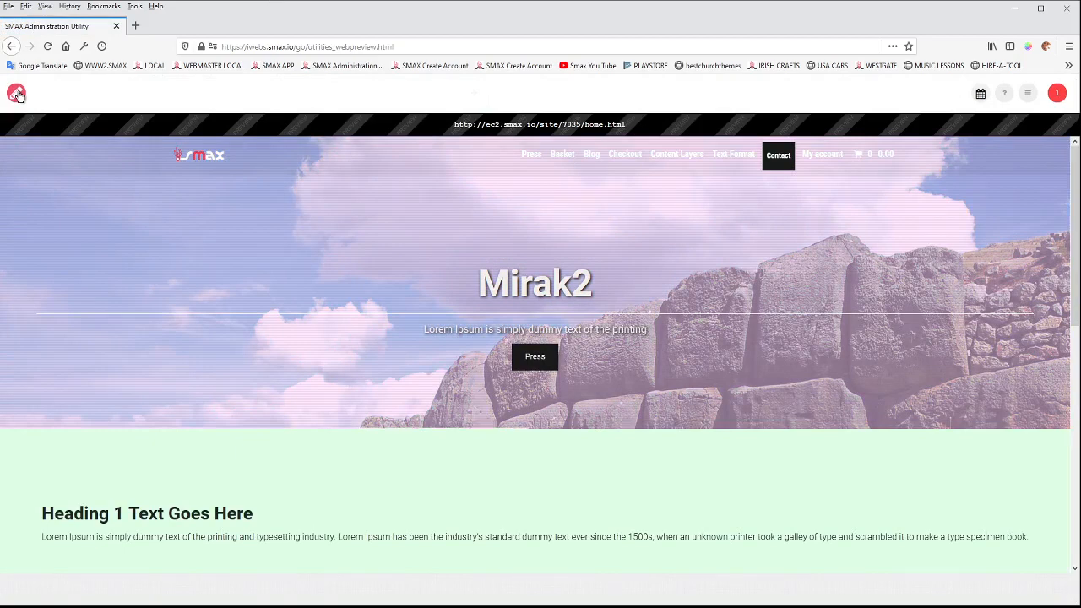
Return to the Home page editor, set the row height to 100% visible area, save, and preview the page.
{"action": "left_click", "coordinate": [17, 95]}
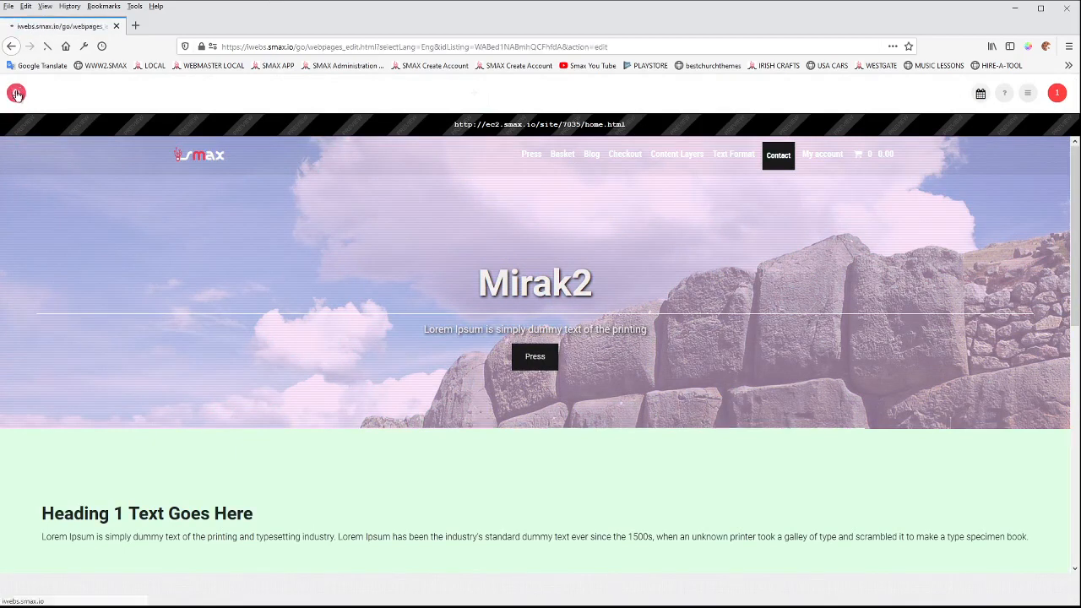
{"action": "scroll", "coordinate": [309, 303], "scroll_direction": "down", "scroll_amount": 10}
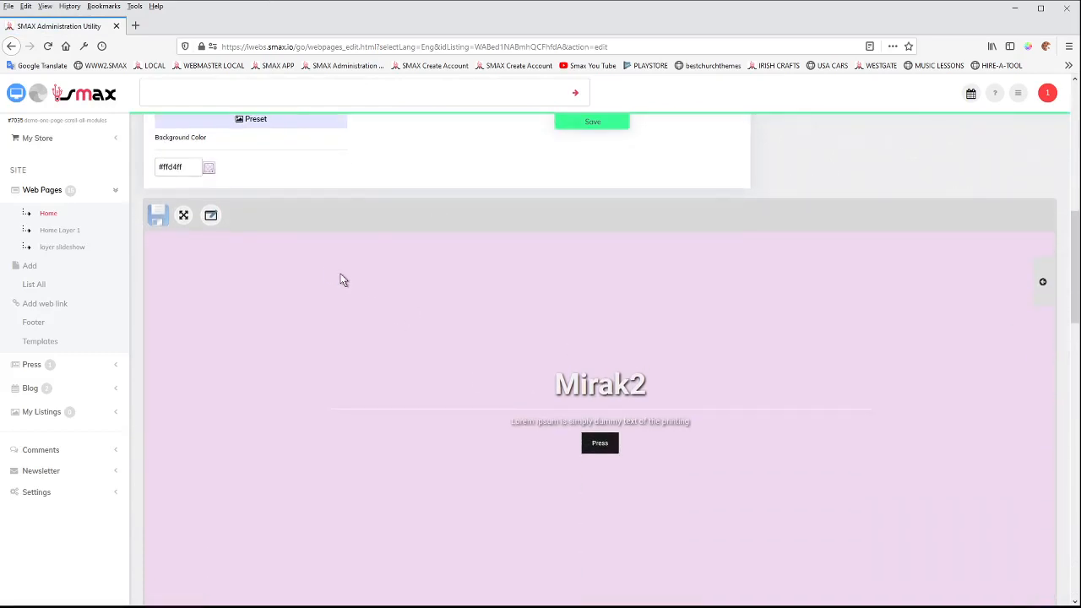
{"action": "scroll", "coordinate": [505, 216], "scroll_direction": "up", "scroll_amount": 5}
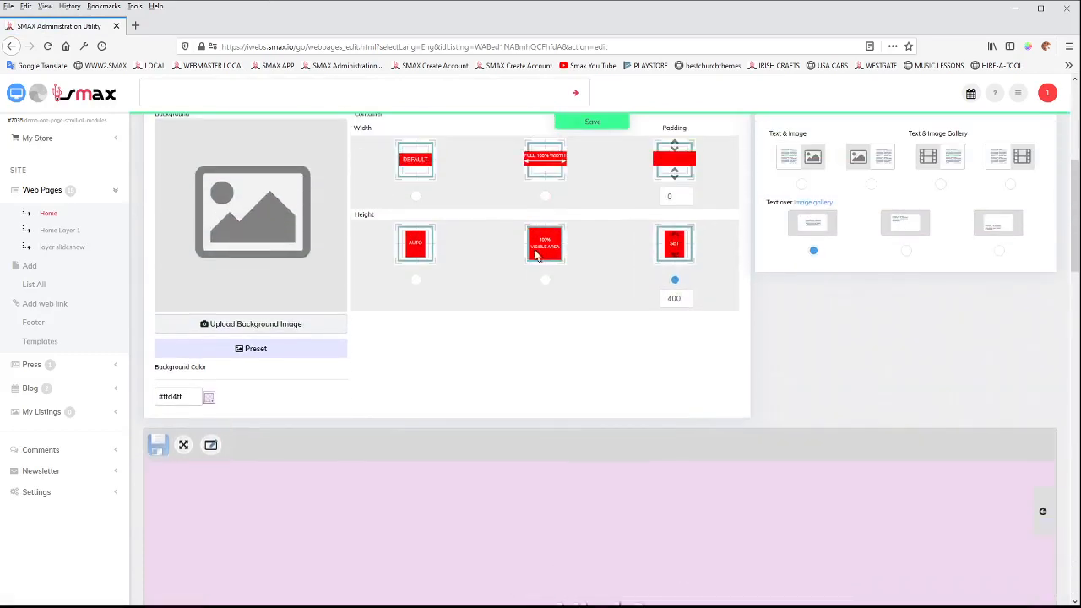
{"action": "left_click", "coordinate": [546, 282]}
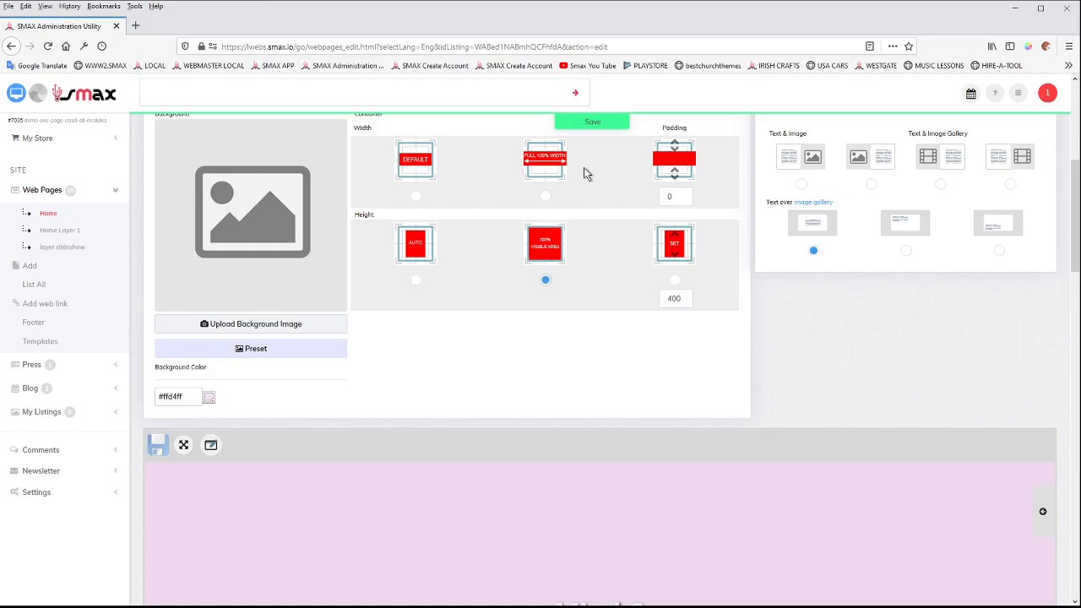
{"action": "left_click", "coordinate": [591, 122]}
{"action": "left_click", "coordinate": [16, 95]}
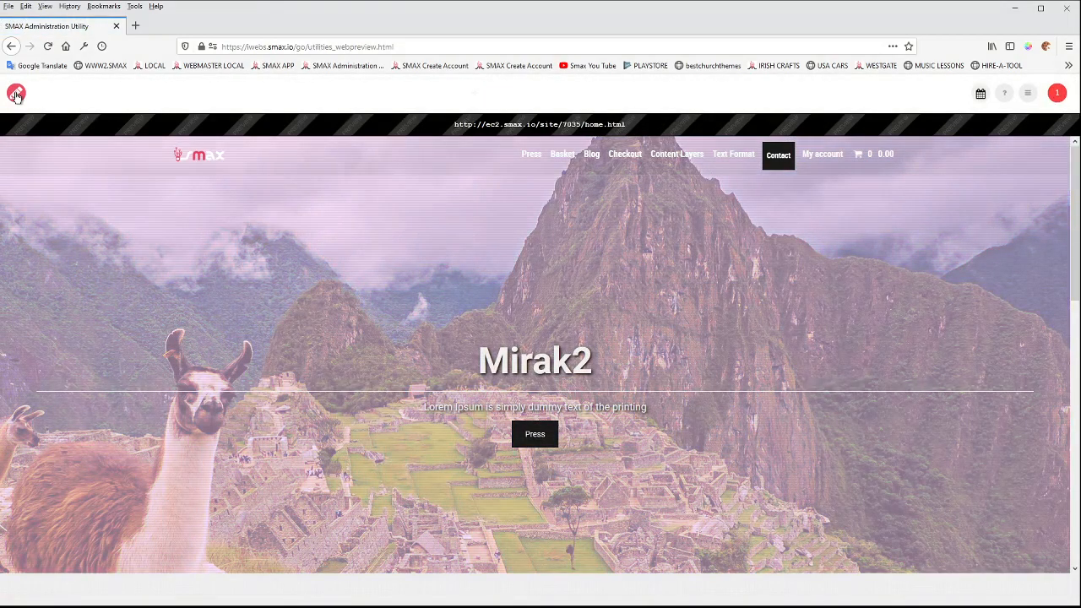
Reopen the Home page editor, lower the opacity of the row's background color to nearly transparent, save, and preview the full-height banner.
{"action": "left_click", "coordinate": [16, 95]}
{"action": "scroll", "coordinate": [327, 352], "scroll_direction": "down", "scroll_amount": 1}
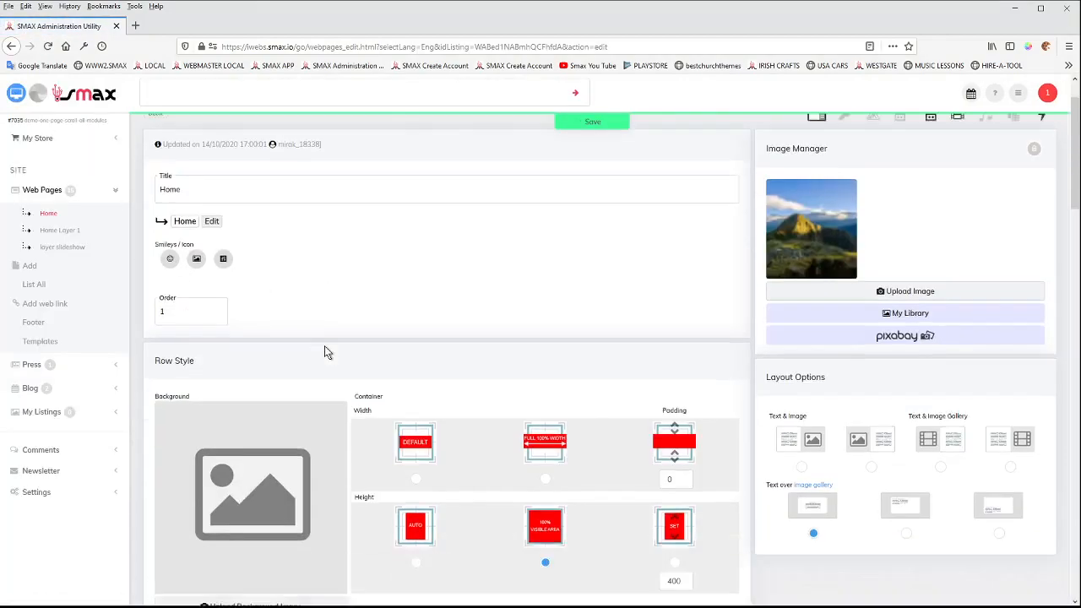
{"action": "scroll", "coordinate": [328, 352], "scroll_direction": "down", "scroll_amount": 5}
{"action": "left_click", "coordinate": [209, 224]}
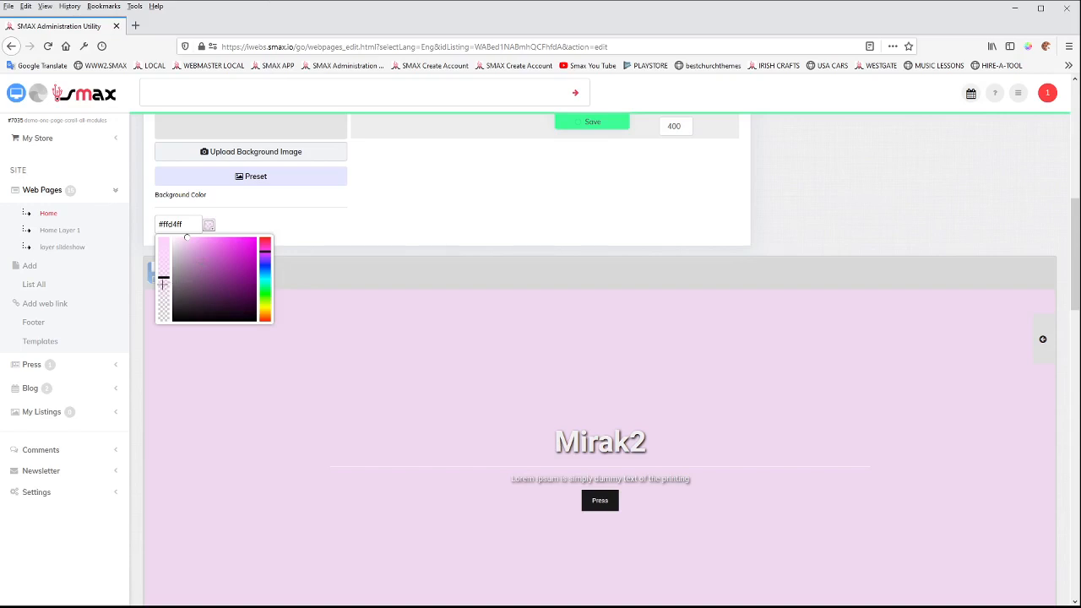
{"action": "left_click", "coordinate": [583, 122]}
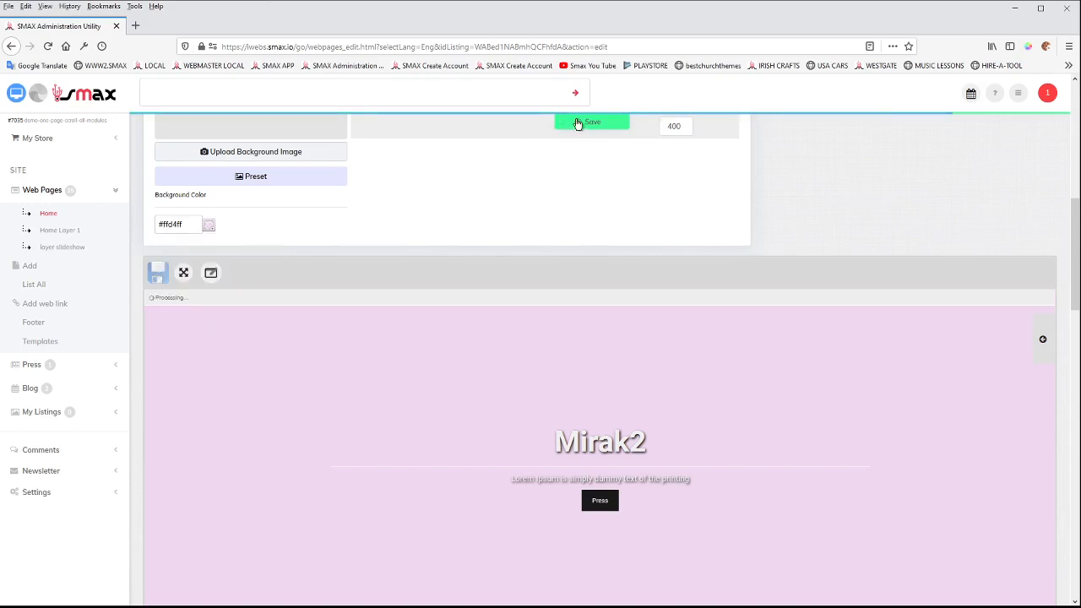
{"action": "left_click", "coordinate": [19, 97]}
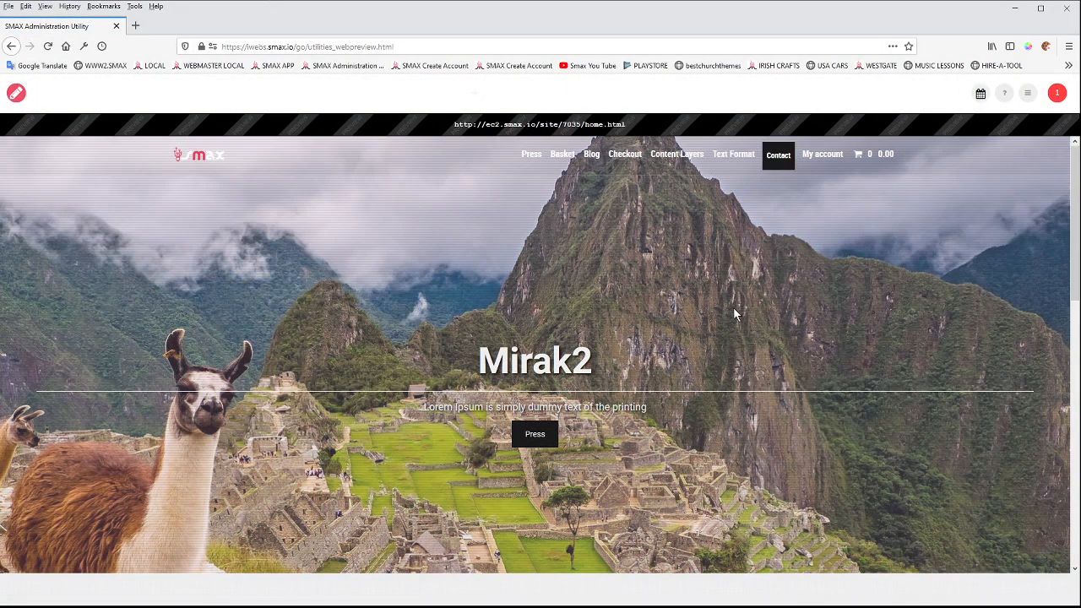
{"action": "scroll", "coordinate": [733, 315], "scroll_direction": "down", "scroll_amount": 3}
{"action": "scroll", "coordinate": [698, 318], "scroll_direction": "up", "scroll_amount": 2}
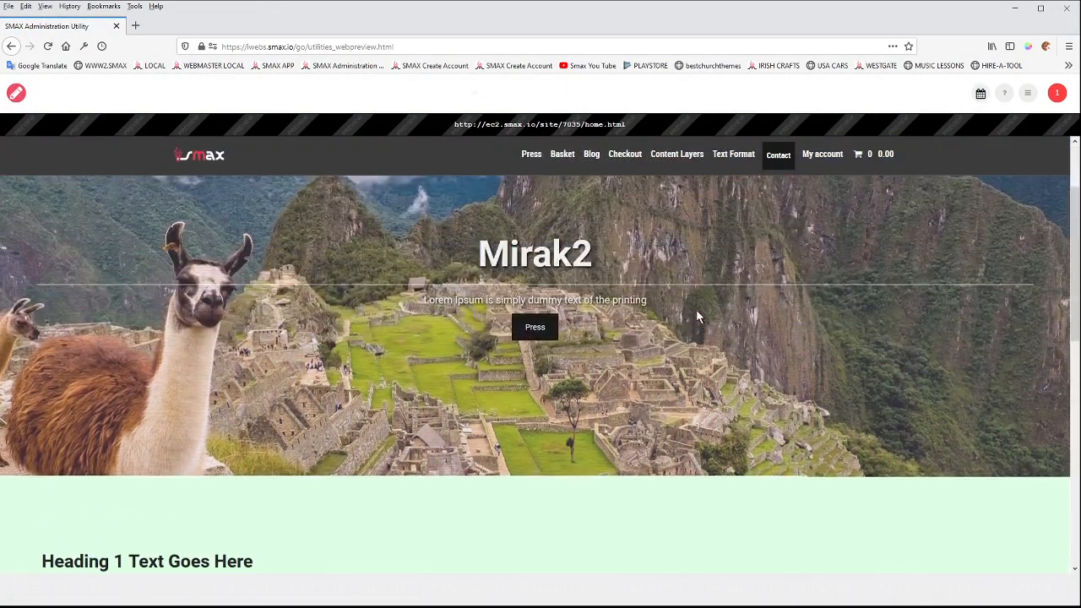
{"action": "scroll", "coordinate": [696, 309], "scroll_direction": "up", "scroll_amount": 2}
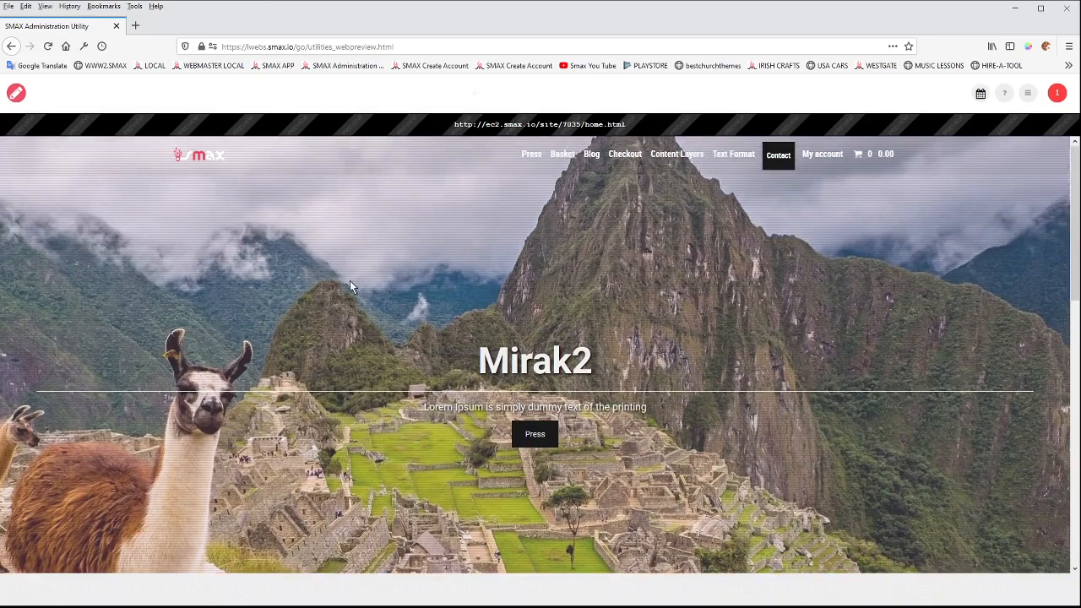